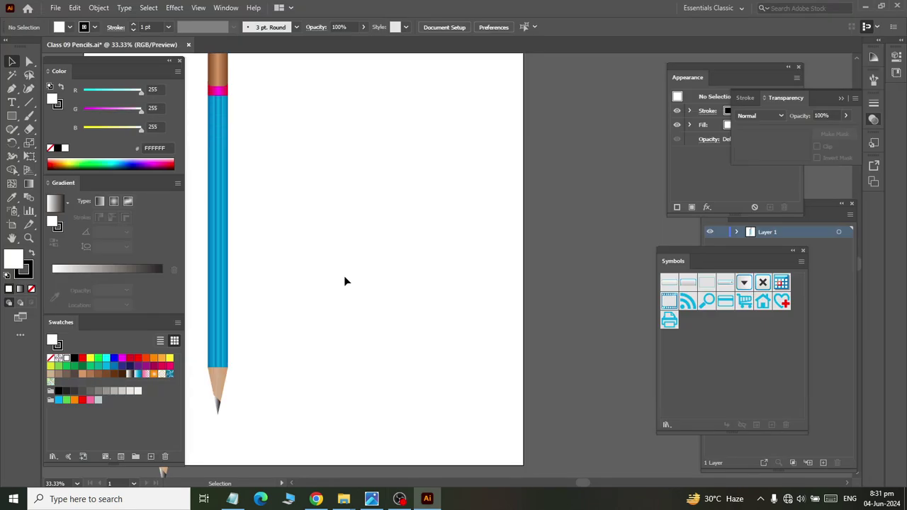
Step: Draw a tall thin rectangle beside the blue pencils, reaching the artboard's bottom
click(13, 117)
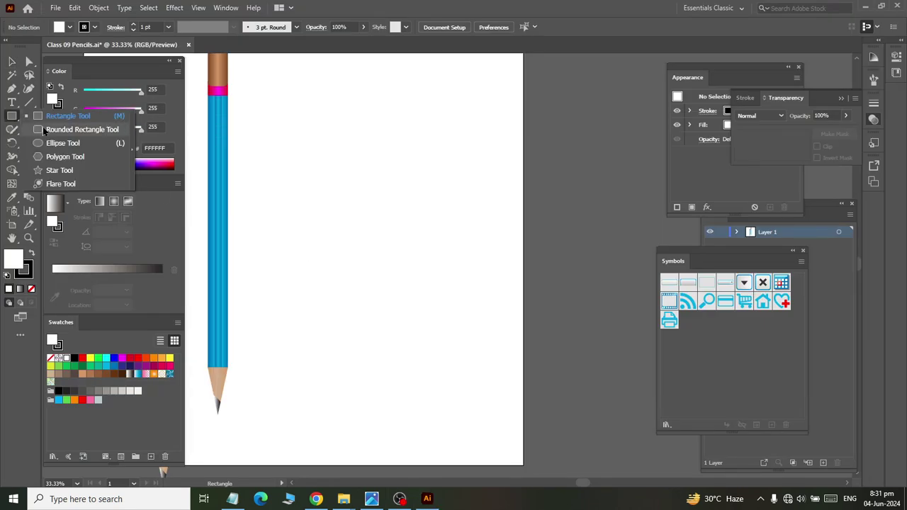
click(63, 116)
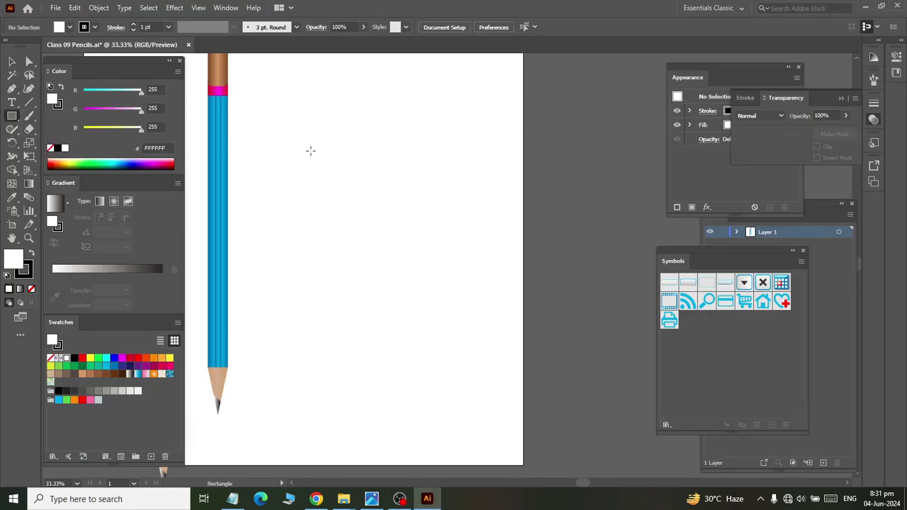
drag(311, 154, 321, 440)
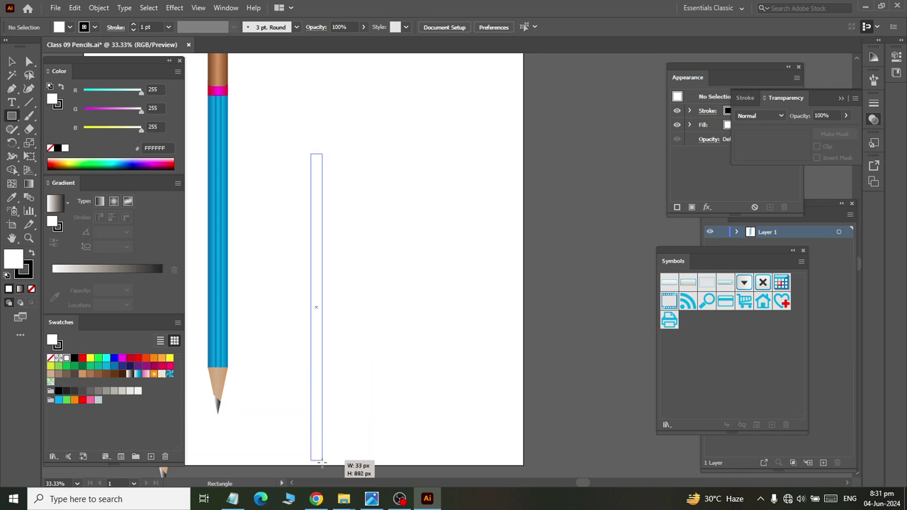
drag(321, 441, 320, 465)
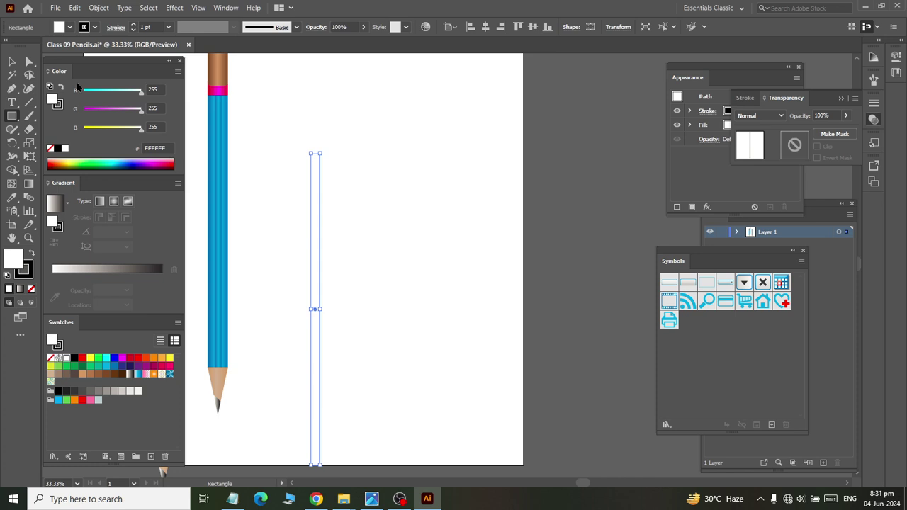
Step: Move the thin rectangle up and stretch it taller toward the page top
click(12, 62)
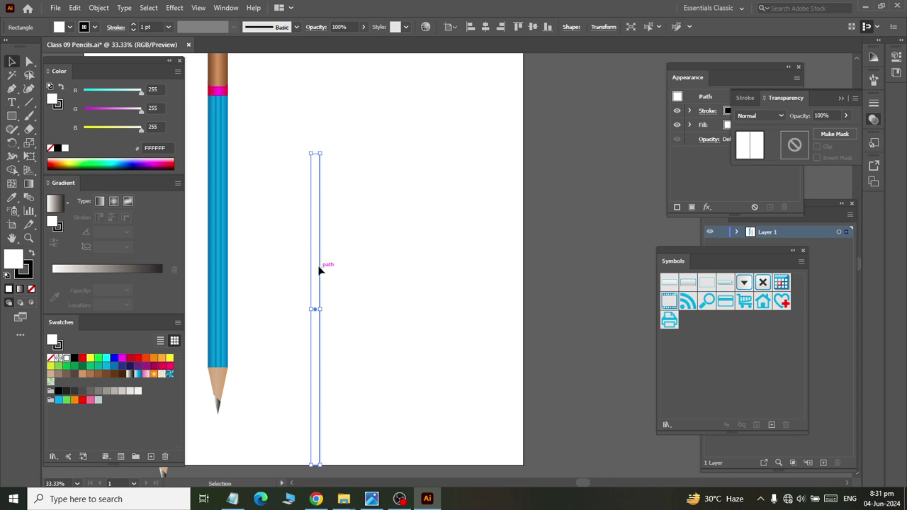
drag(322, 271, 327, 189)
scroll(327, 189, down, 2)
scroll(322, 212, down, 1)
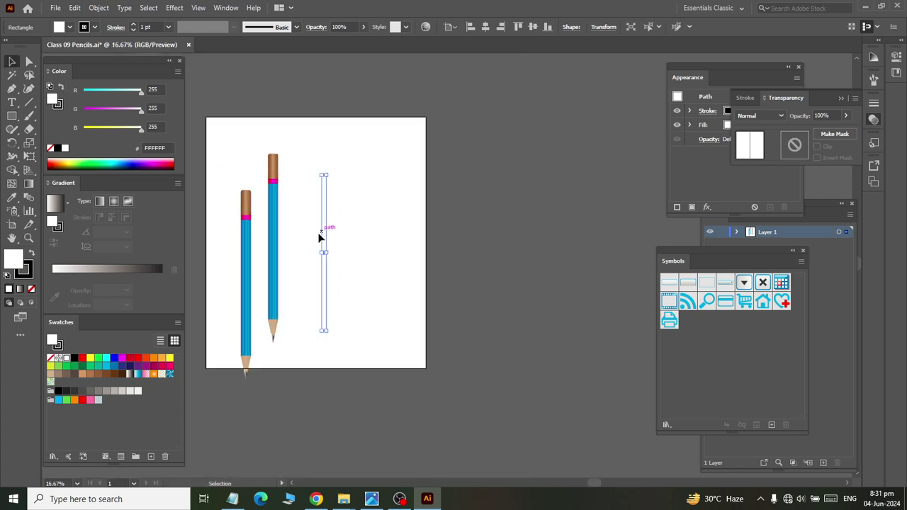
scroll(317, 240, up, 1)
scroll(330, 145, up, 1)
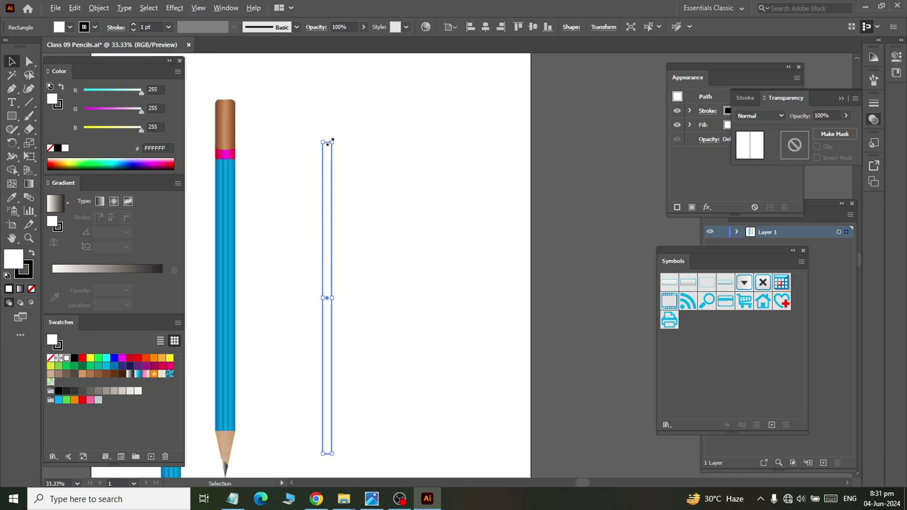
mouse_move(329, 143)
mouse_down()
mouse_move(337, 82)
mouse_move(331, 85)
mouse_up()
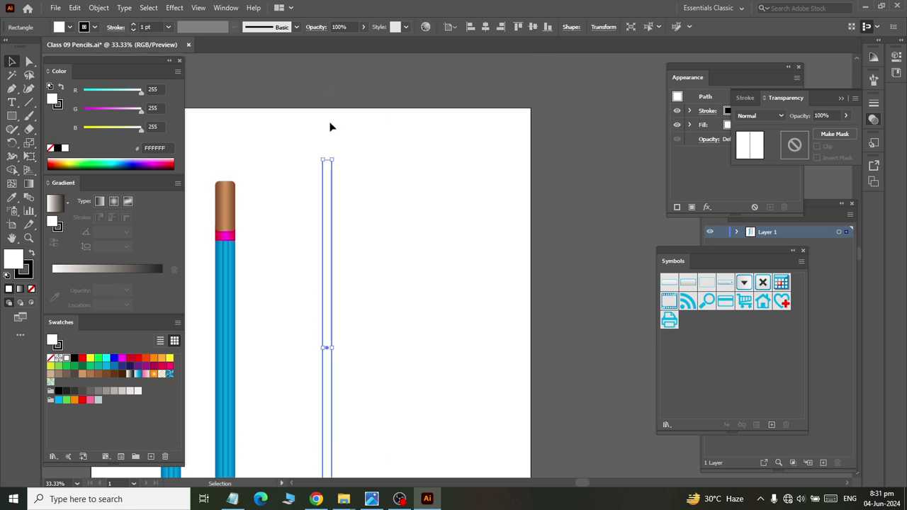
scroll(332, 149, up, 2)
scroll(326, 152, up, 3)
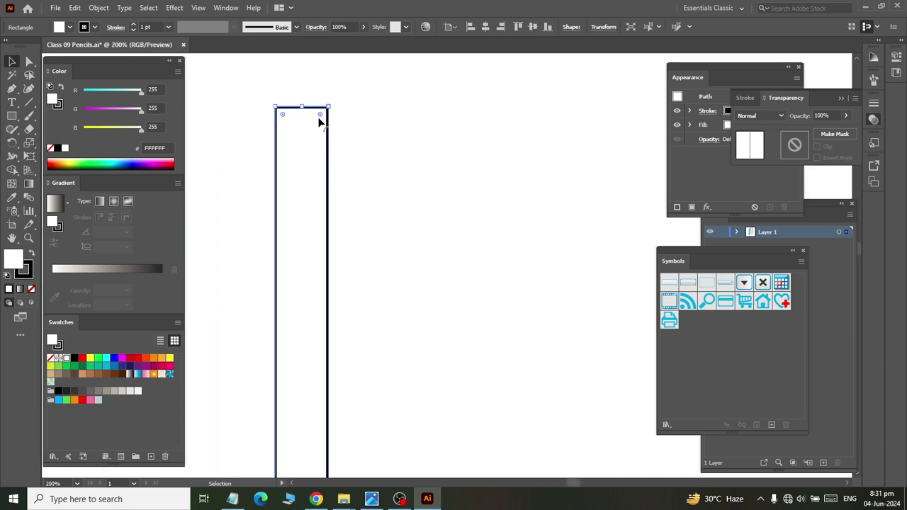
Step: Drag the live-corner widget to round the strip's top into an arch
drag(320, 114, 223, 385)
click(11, 64)
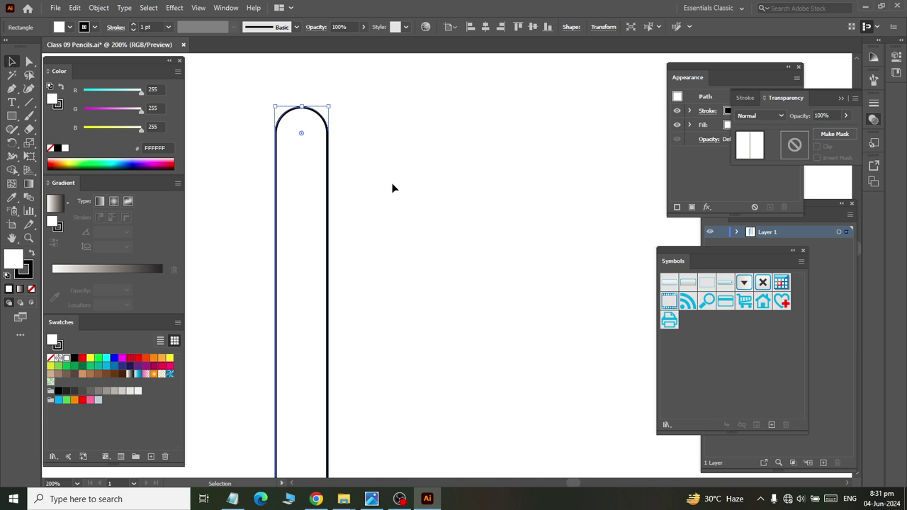
click(393, 183)
scroll(393, 177, down, 5)
scroll(391, 223, down, 1)
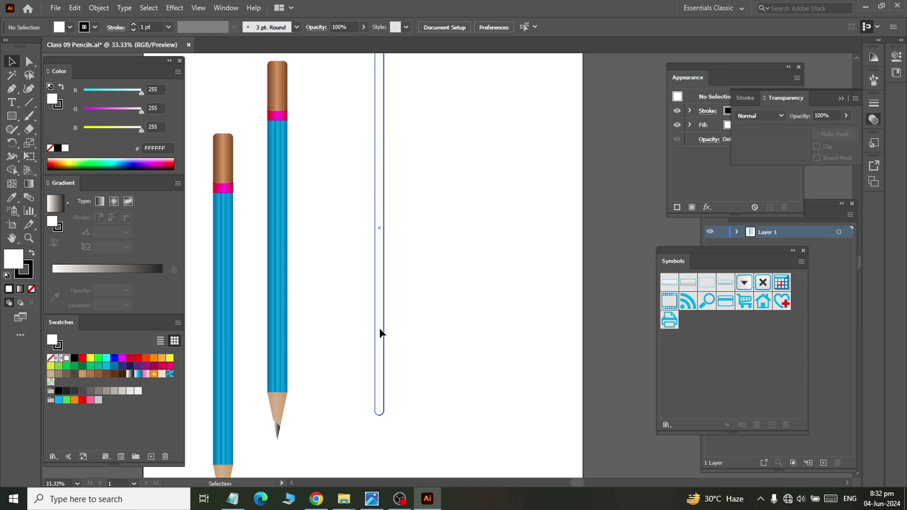
Step: Make two more copies of the rounded strip side by side to the right
mouse_move(379, 328)
mouse_down()
mouse_move(424, 332)
mouse_move(389, 331)
mouse_up()
key(ctrl+d)
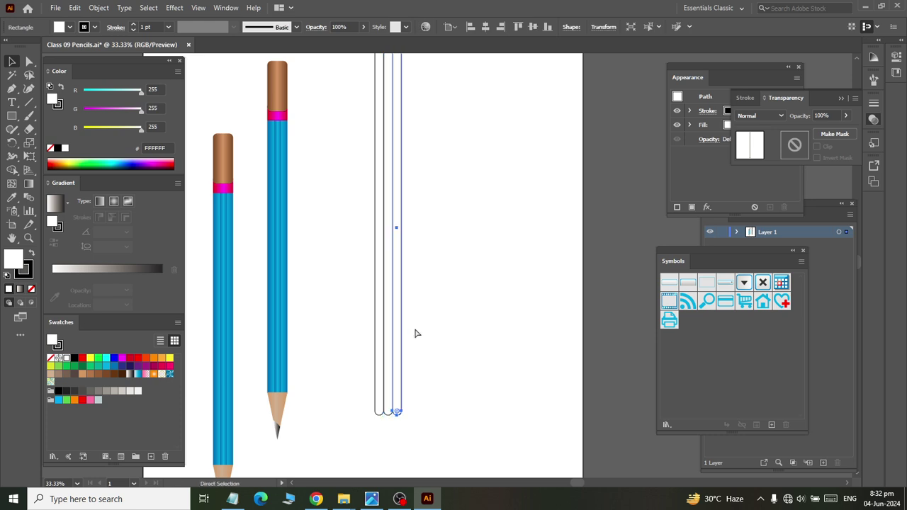
click(419, 360)
Step: Select all three strips and move them up slightly
scroll(416, 367, up, 3)
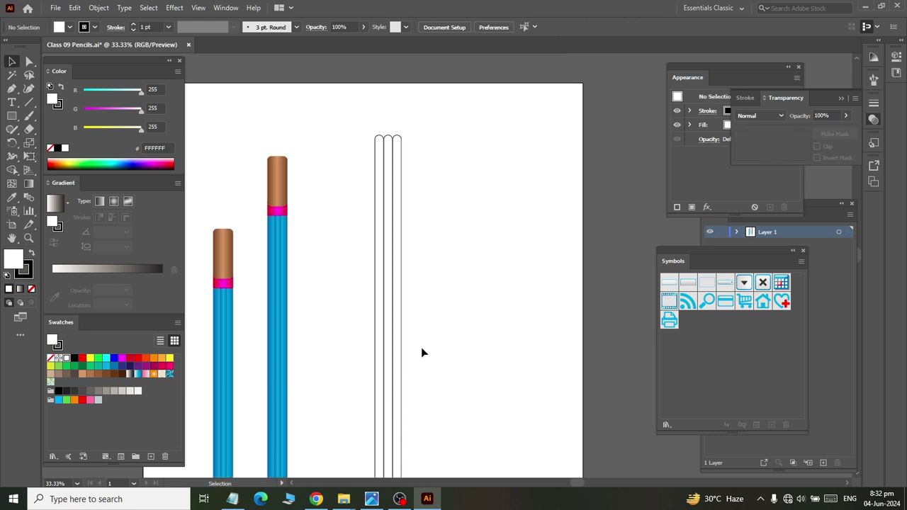
mouse_move(344, 204)
mouse_down()
mouse_move(391, 290)
mouse_move(392, 331)
mouse_up()
scroll(410, 316, down, 3)
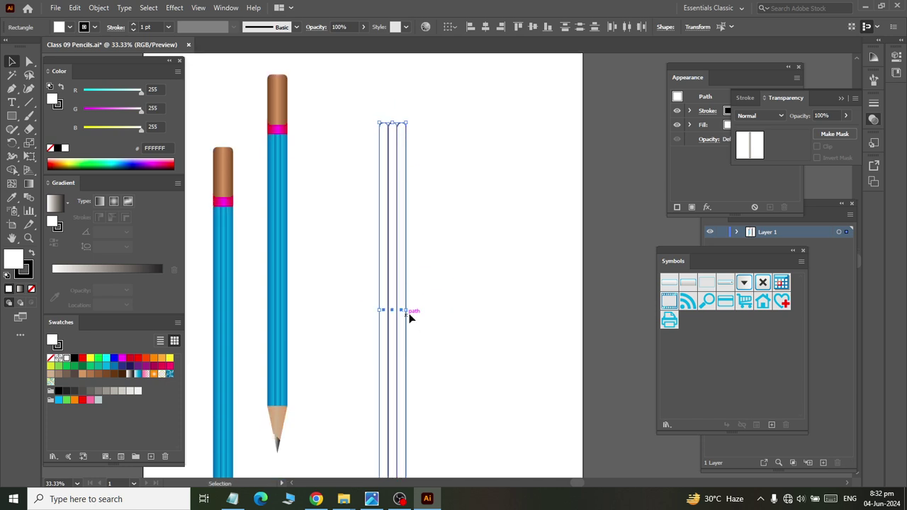
scroll(415, 317, down, 3)
scroll(413, 314, down, 2)
mouse_move(397, 317)
mouse_down()
mouse_move(399, 260)
mouse_move(400, 270)
mouse_up()
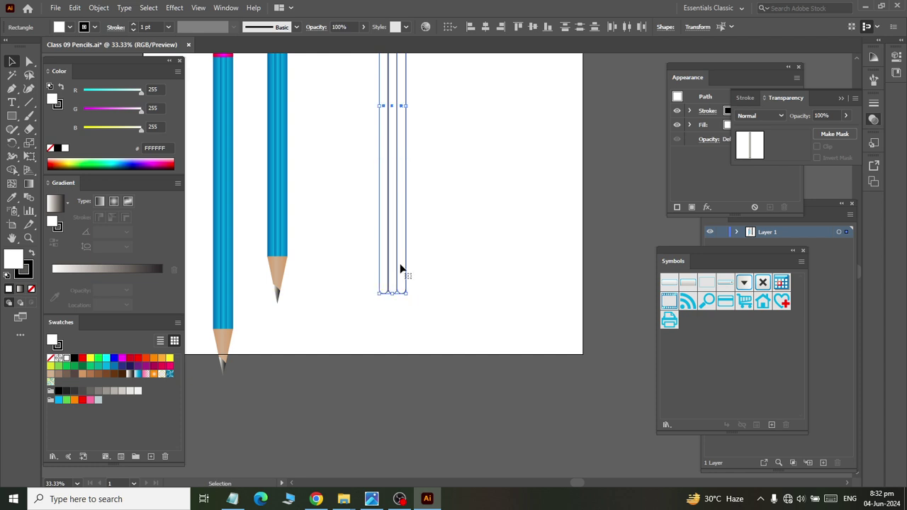
Step: Draw a small rectangle beside the three strips
click(391, 330)
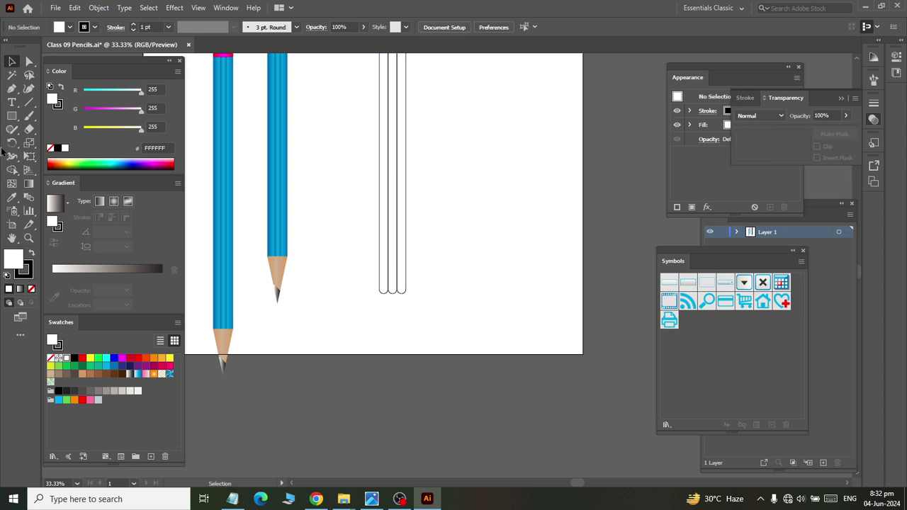
click(12, 117)
drag(459, 223, 496, 291)
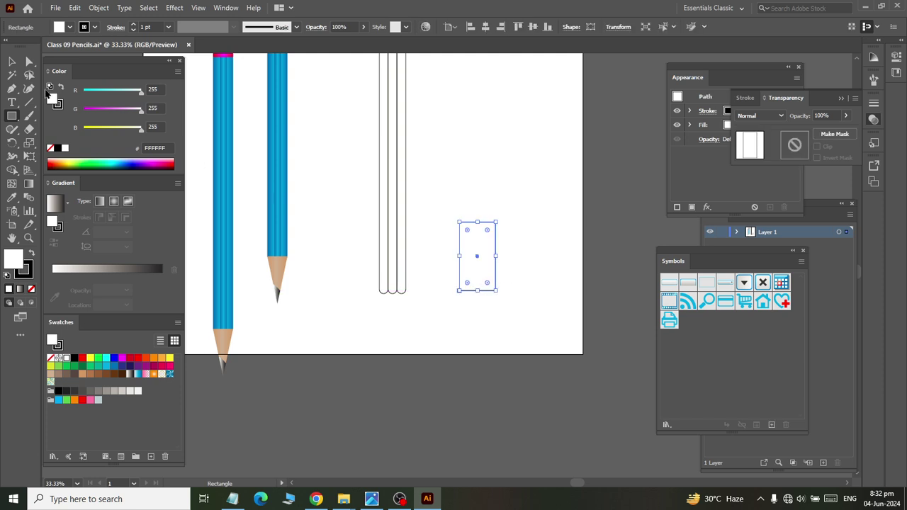
click(12, 62)
click(343, 196)
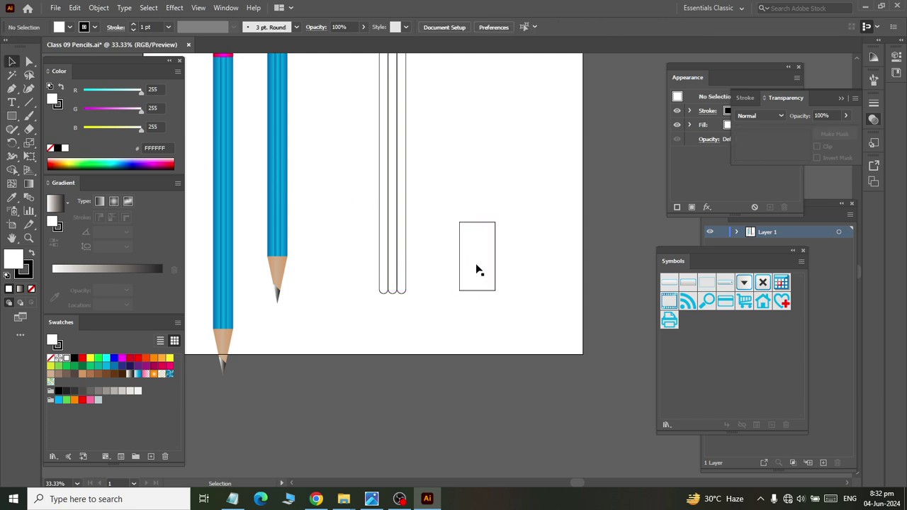
Step: Move the rectangle under the strips and resize it to their combined width
mouse_move(492, 281)
mouse_down()
mouse_move(429, 351)
mouse_move(411, 308)
mouse_move(410, 330)
mouse_move(376, 324)
mouse_up()
scroll(412, 308, up, 3)
click(429, 324)
scroll(361, 285, up, 3)
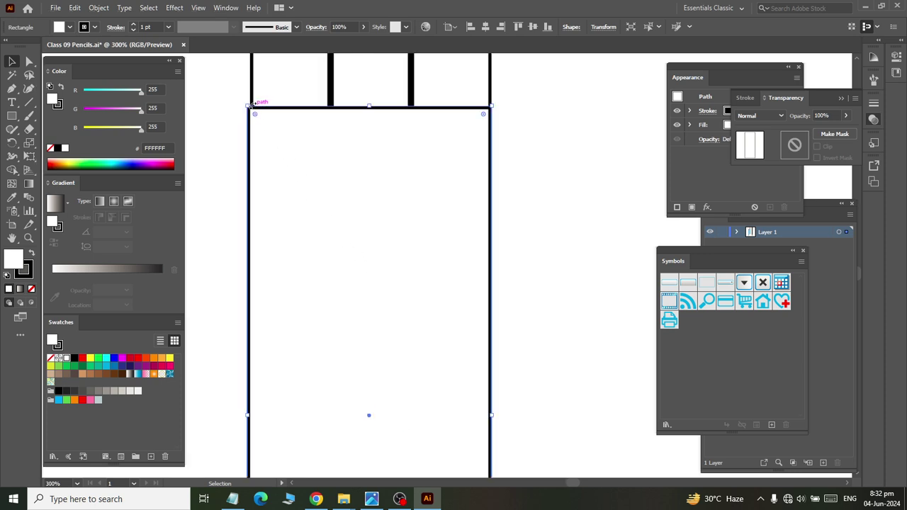
scroll(270, 124, down, 3)
click(392, 245)
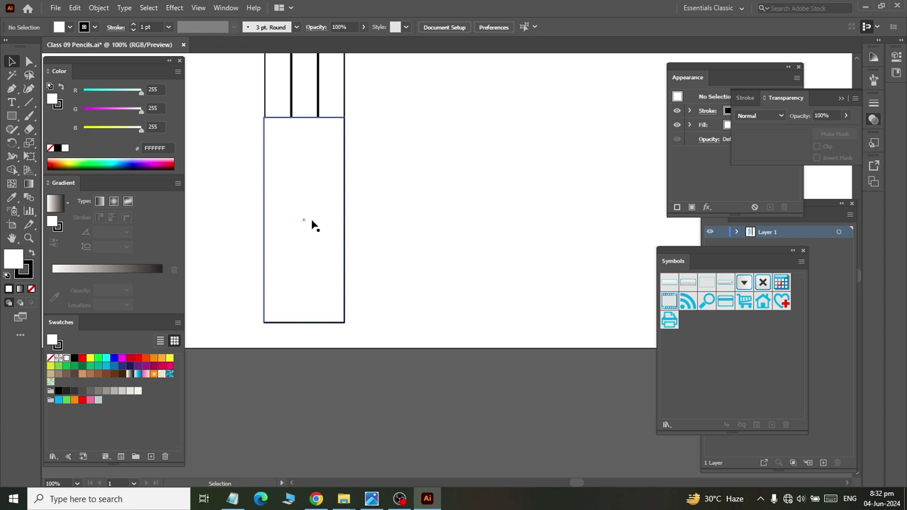
scroll(312, 224, up, 3)
scroll(310, 234, down, 3)
scroll(278, 324, up, 1)
scroll(281, 323, up, 1)
scroll(291, 312, up, 2)
scroll(293, 294, left, 5)
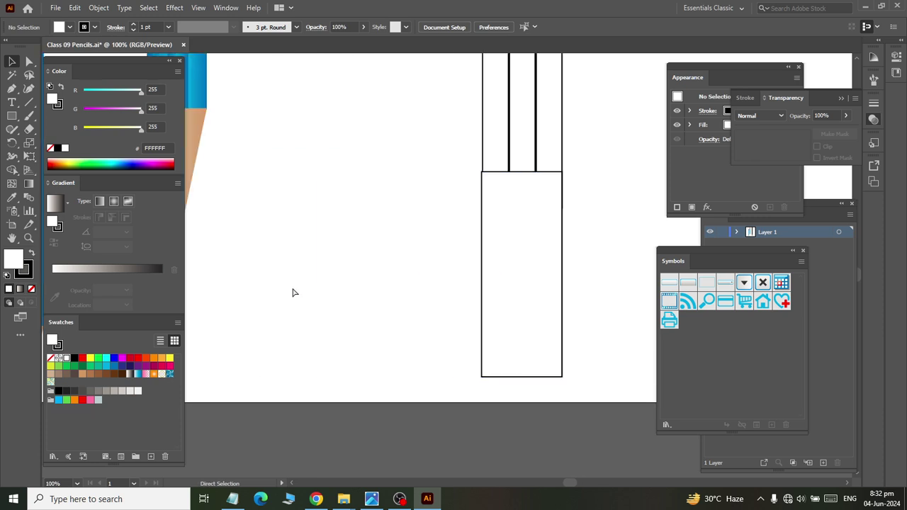
scroll(293, 290, left, 5)
scroll(294, 290, up, 3)
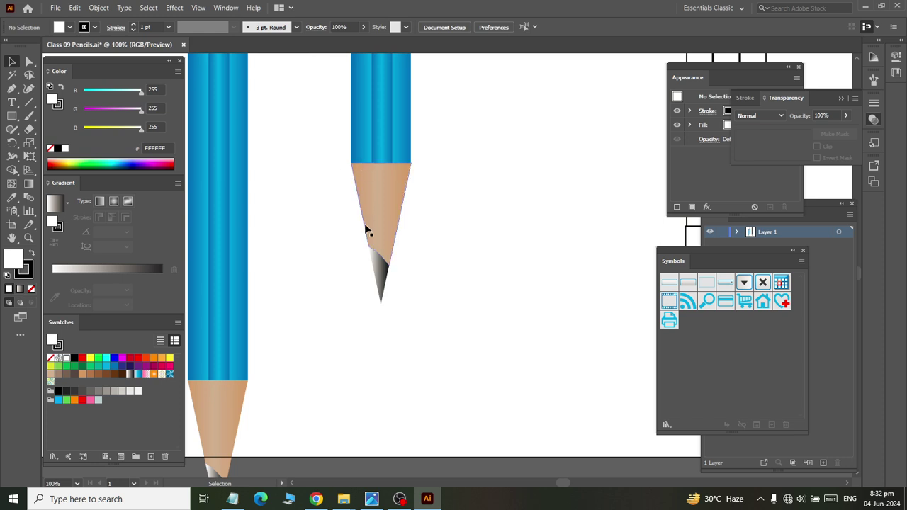
scroll(365, 385, right, 3)
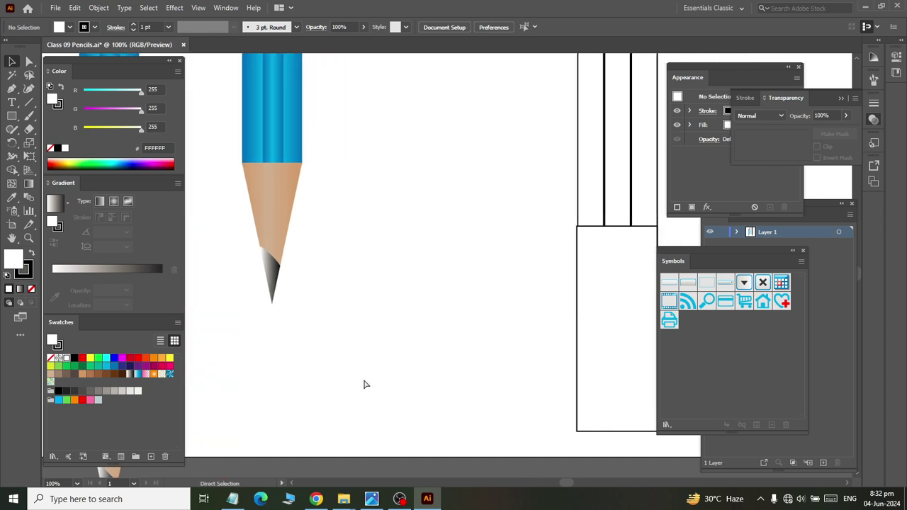
scroll(355, 371, right, 3)
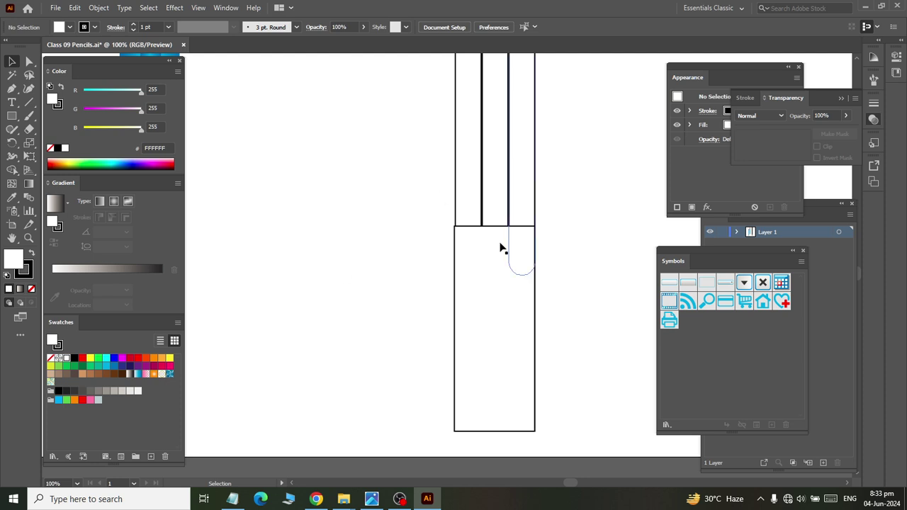
scroll(515, 206, up, 3)
alt+scroll(513, 202, down, 4)
scroll(497, 141, up, 3)
scroll(496, 113, up, 3)
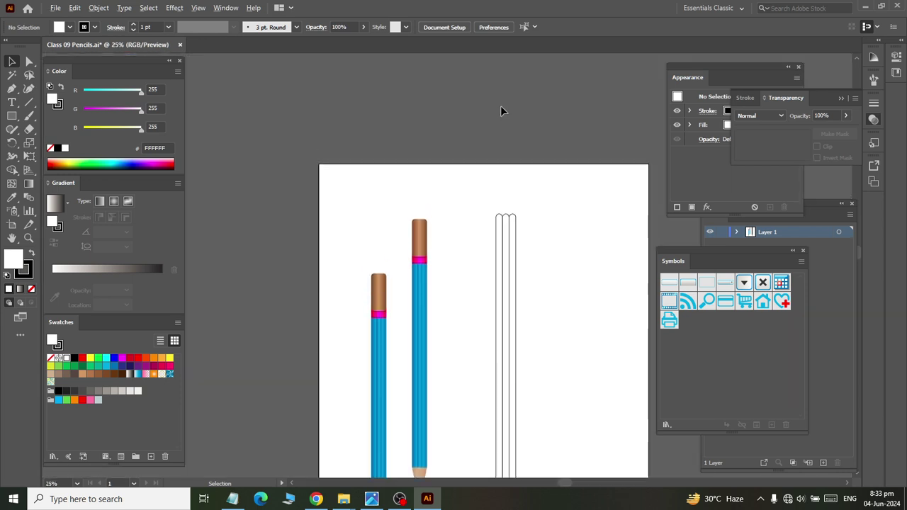
alt+scroll(502, 142, up, 1)
scroll(515, 248, down, 3)
scroll(513, 245, down, 4)
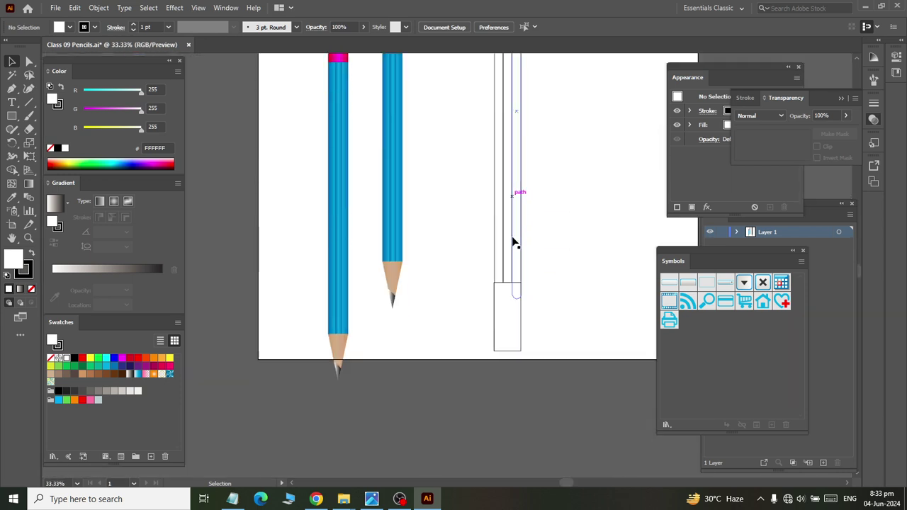
scroll(512, 237, down, 1)
alt+scroll(511, 258, up, 1)
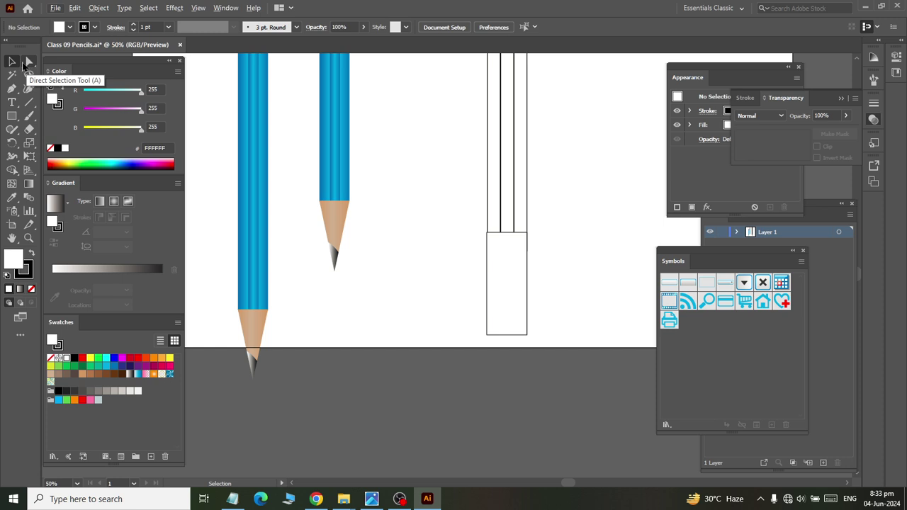
click(29, 62)
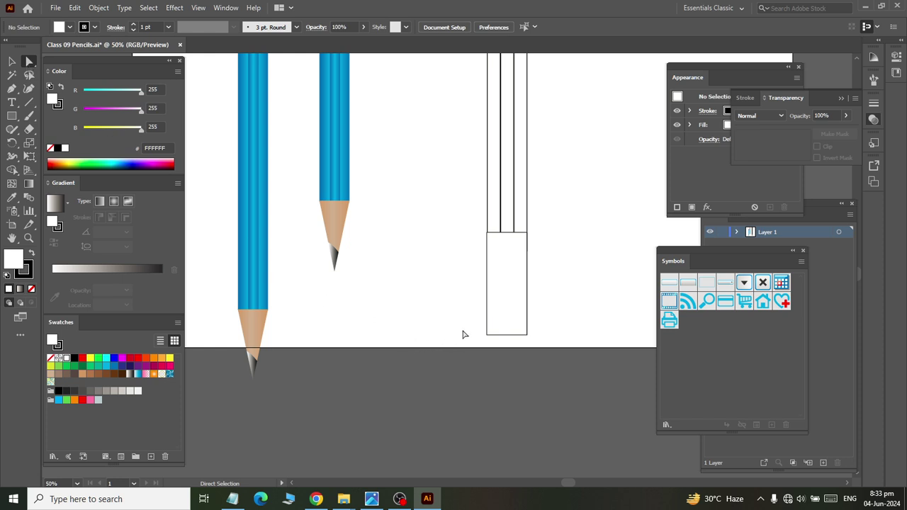
Step: Average the rectangle's two bottom anchors into one point, forming a cone tip
drag(463, 330, 575, 383)
right_click(510, 340)
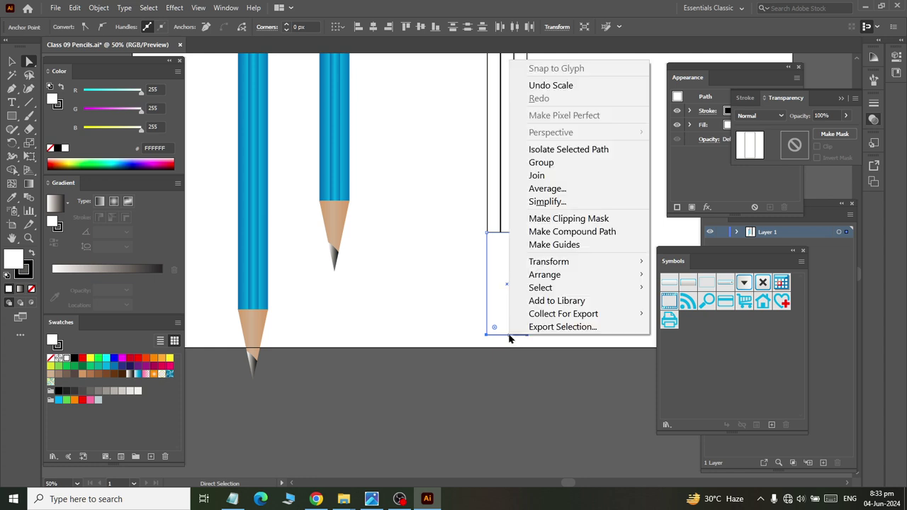
click(547, 189)
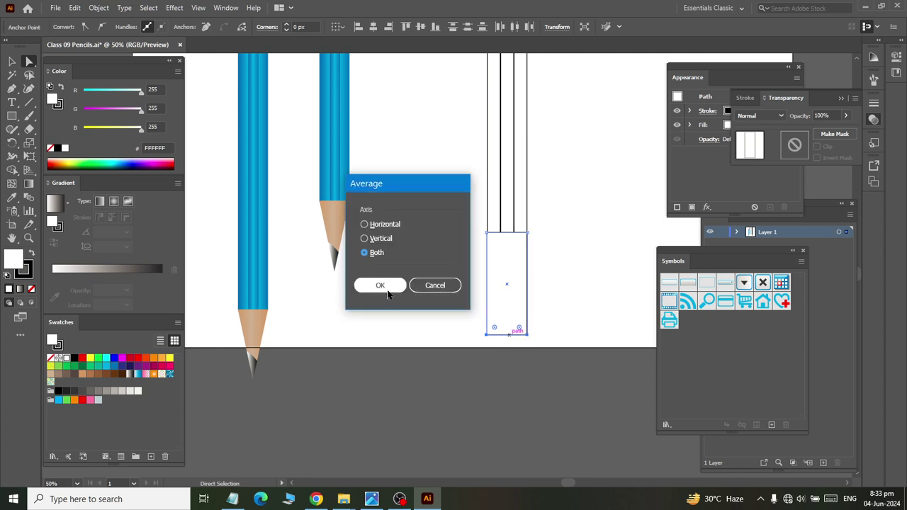
click(387, 291)
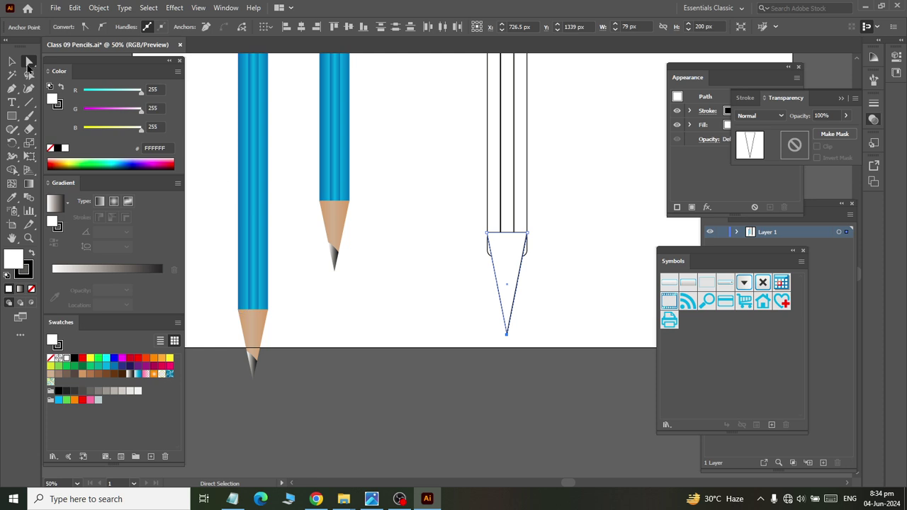
Step: Expand the tip triangle into a plain path and nudge it down
click(12, 63)
click(425, 287)
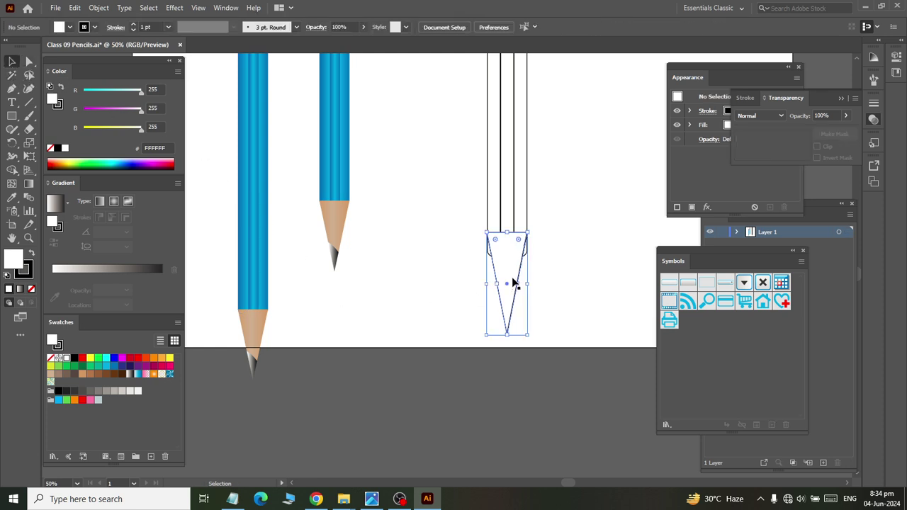
click(507, 269)
key(Down)
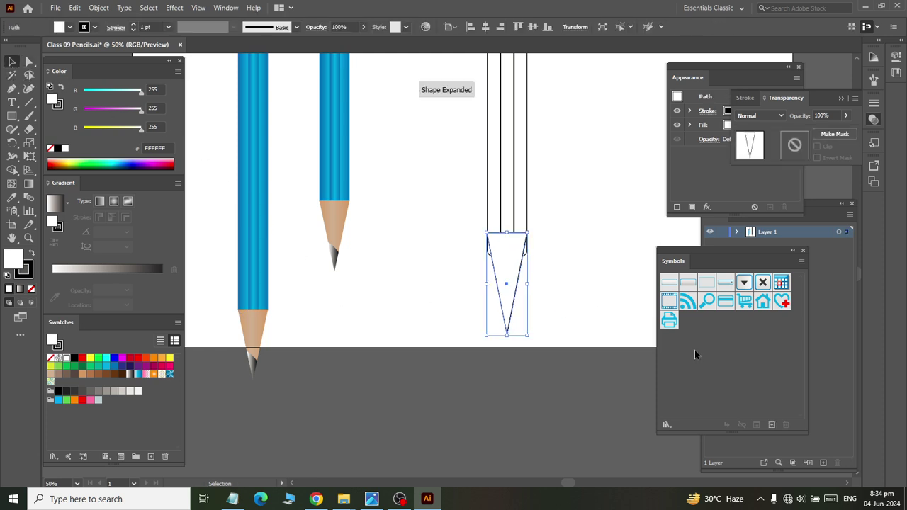
key(Down)
key(Down)
key(Down)
key(Down)
key(Down)
key(Down)
key(Down)
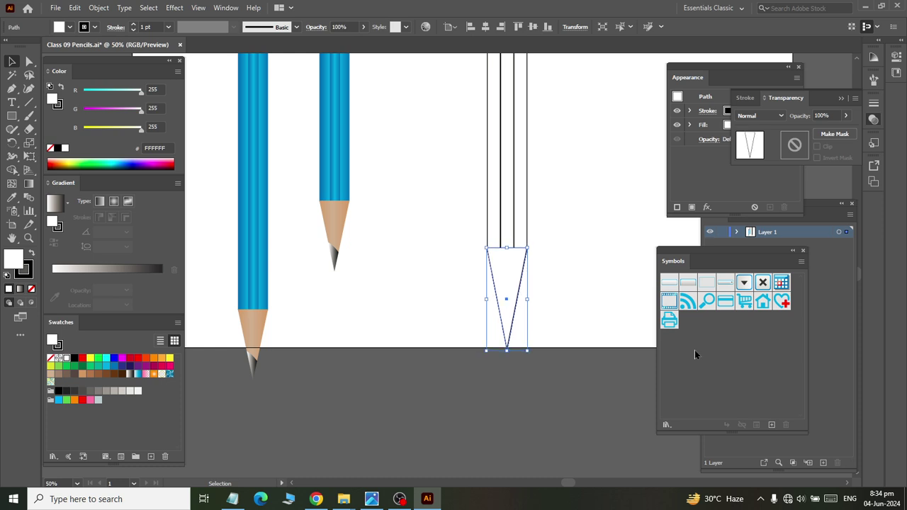
click(592, 333)
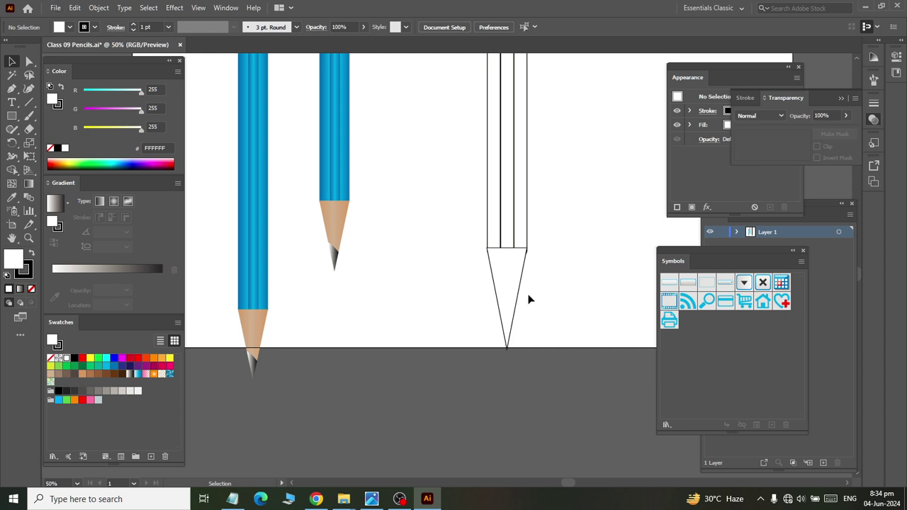
Step: Zoom in to check the pencil's paths and reselect only the tip triangle
alt+scroll(528, 300, down, 1)
drag(483, 201, 601, 288)
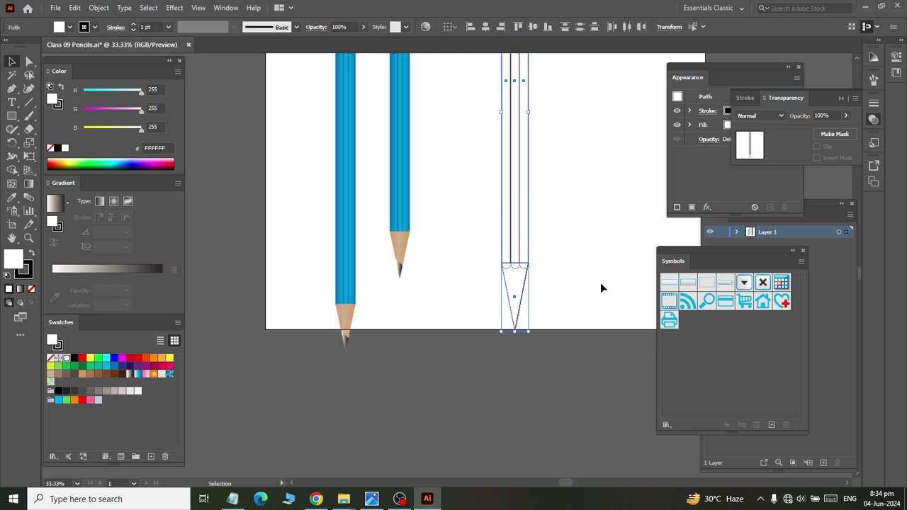
alt+scroll(556, 320, up, 2)
click(557, 308)
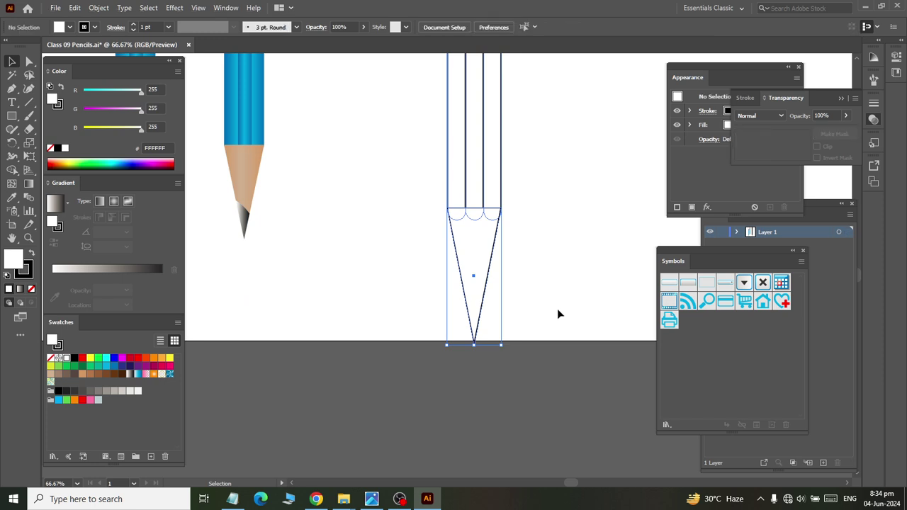
click(484, 290)
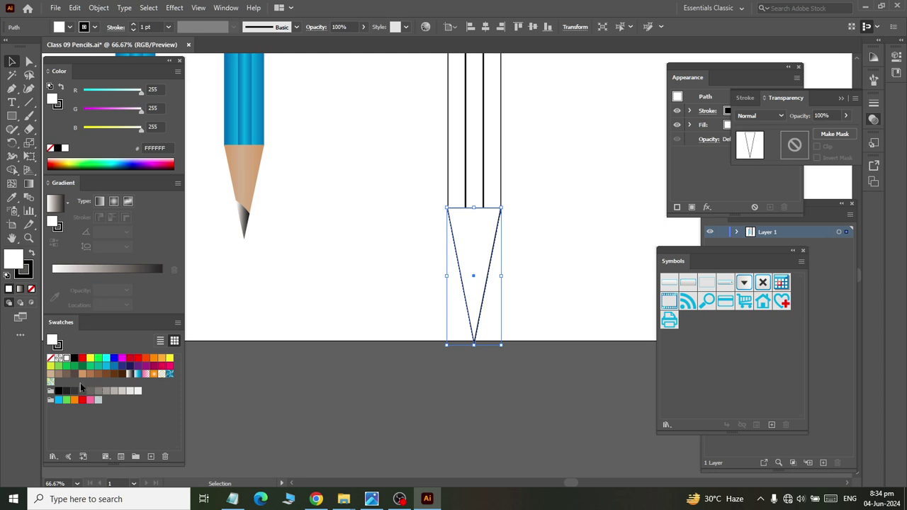
Step: Fill the tip with a brown gradient, removing the default black and white stops
drag(80, 377, 75, 269)
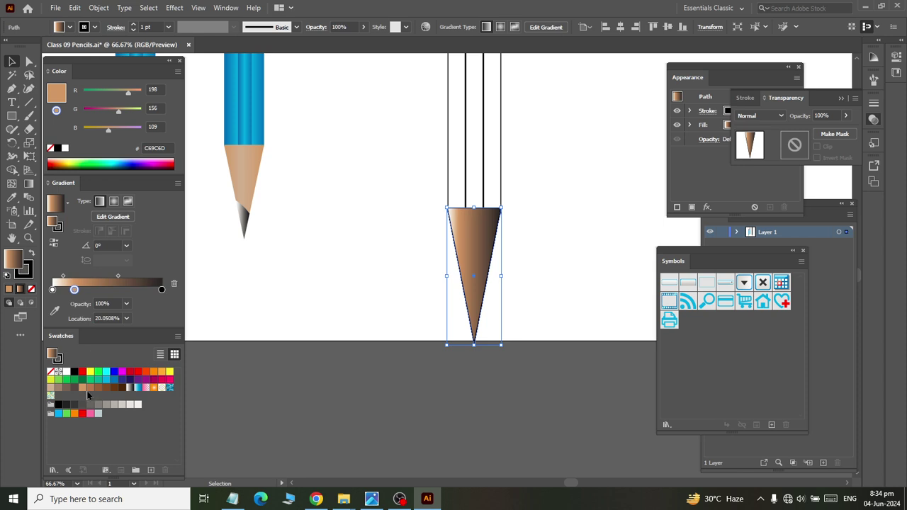
drag(90, 388, 98, 289)
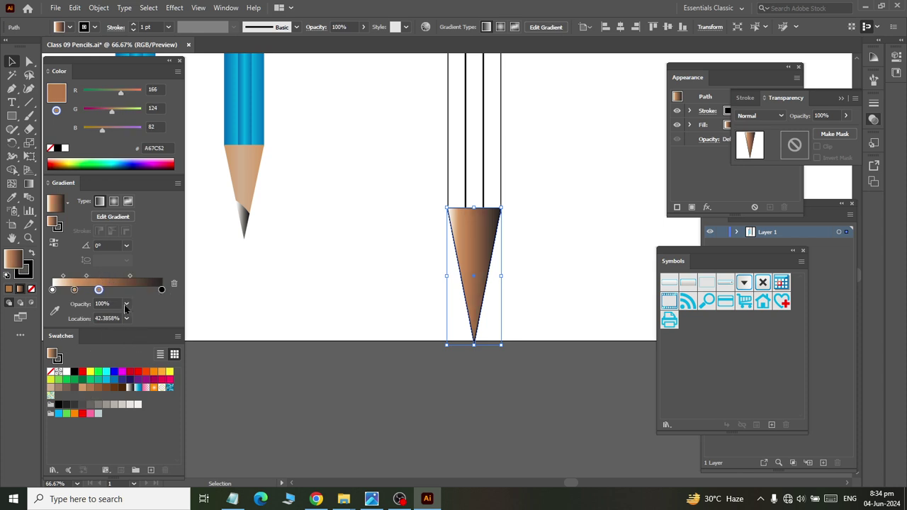
drag(162, 289, 147, 349)
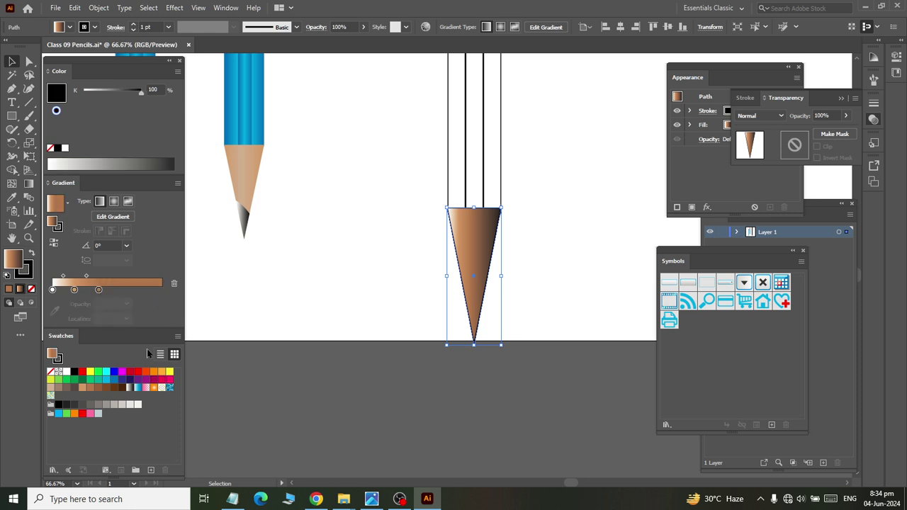
drag(53, 289, 64, 351)
click(98, 290)
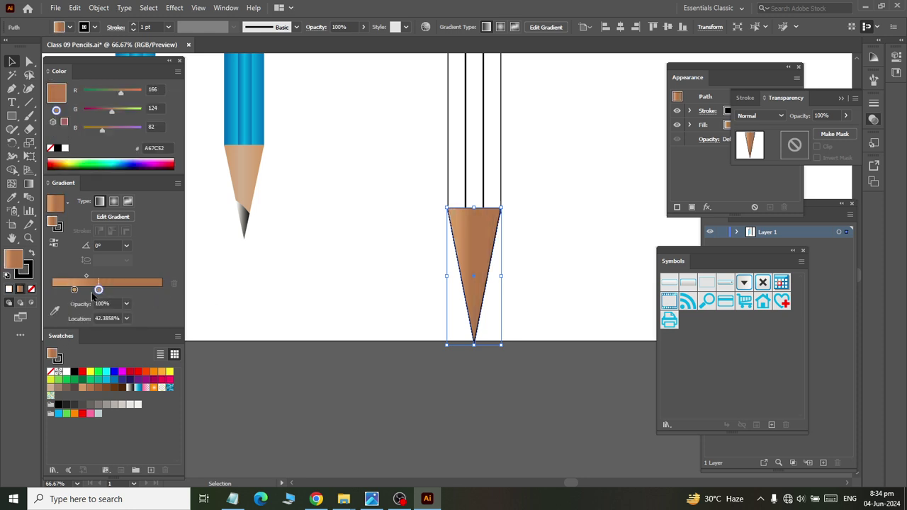
click(53, 289)
drag(98, 289, 217, 293)
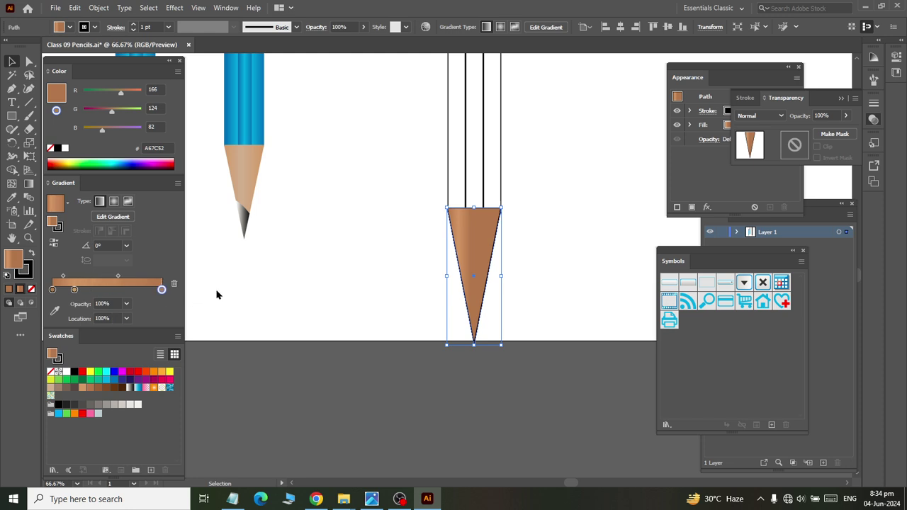
Step: Rearrange the gradient stops and add a C69C6D stop near 24%
drag(73, 291, 103, 291)
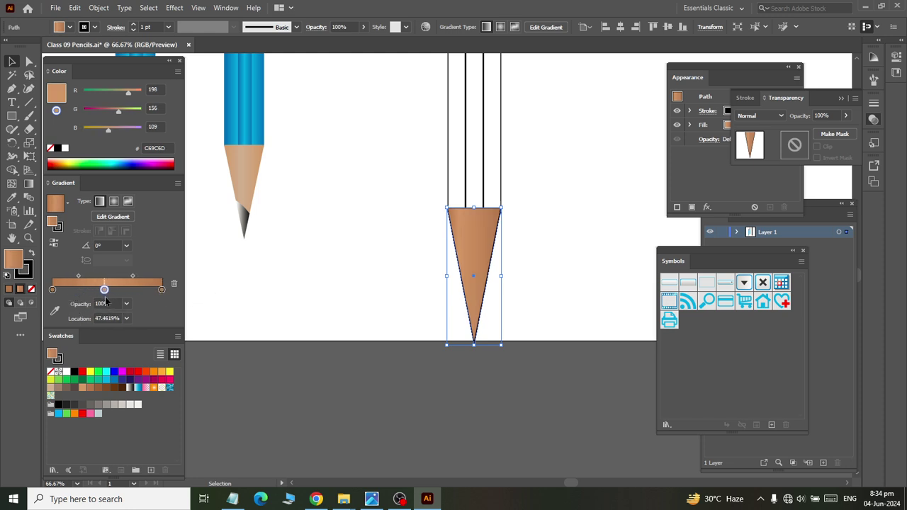
click(52, 289)
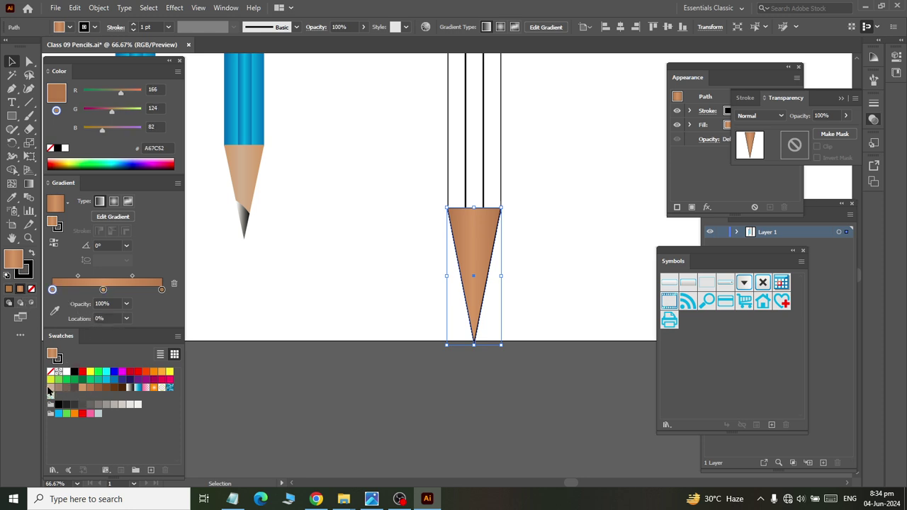
drag(52, 289, 85, 289)
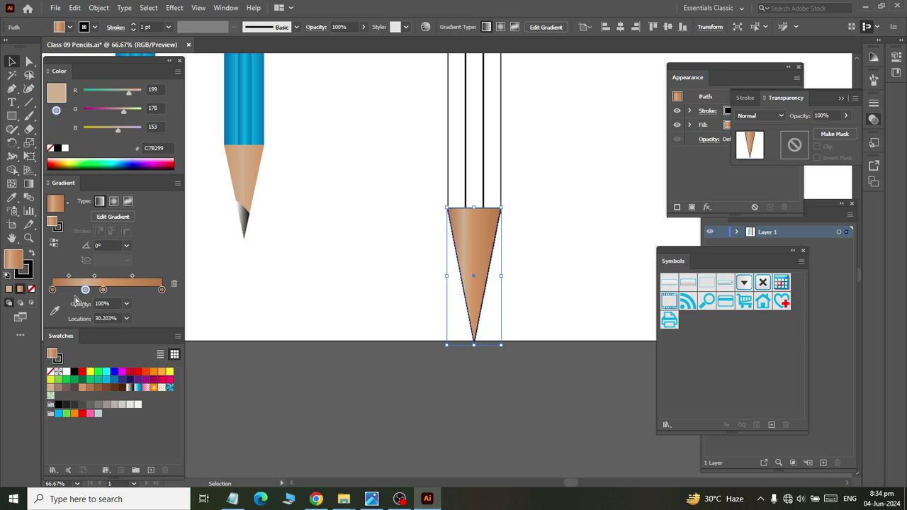
click(103, 290)
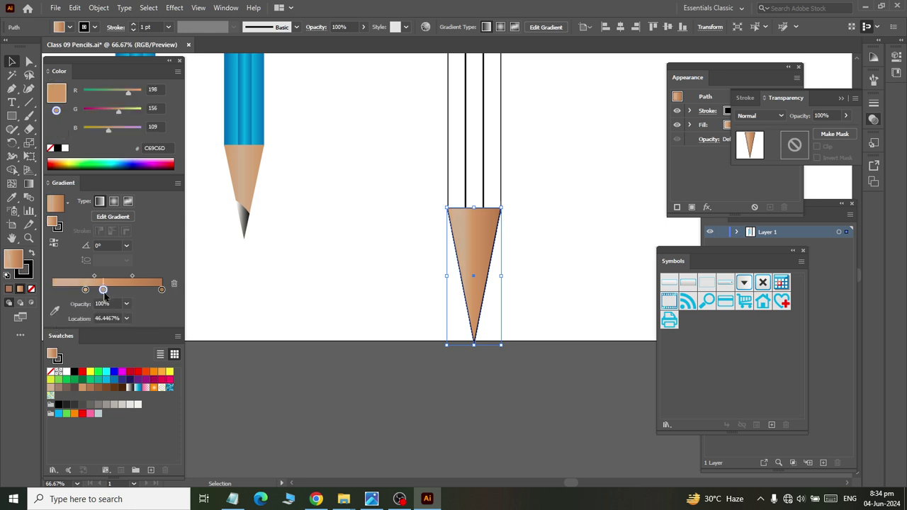
click(52, 289)
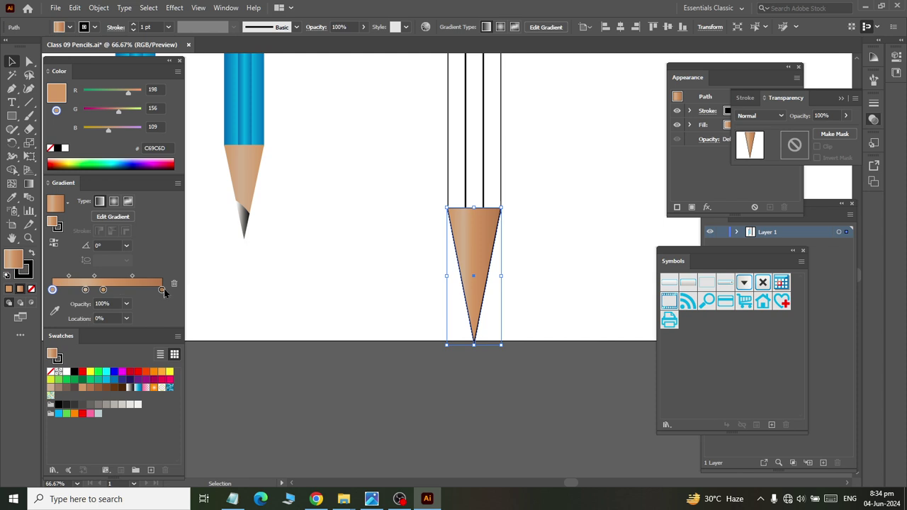
drag(164, 289, 153, 328)
drag(103, 289, 161, 289)
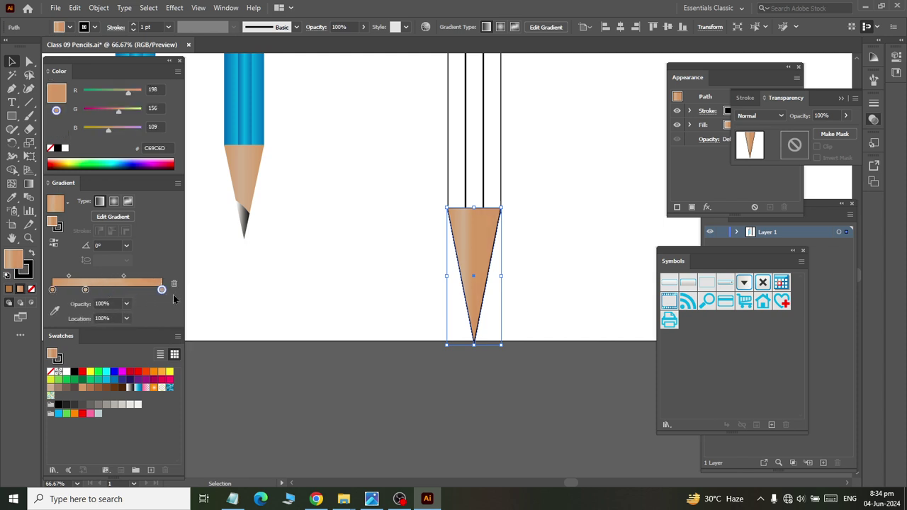
drag(85, 290, 105, 291)
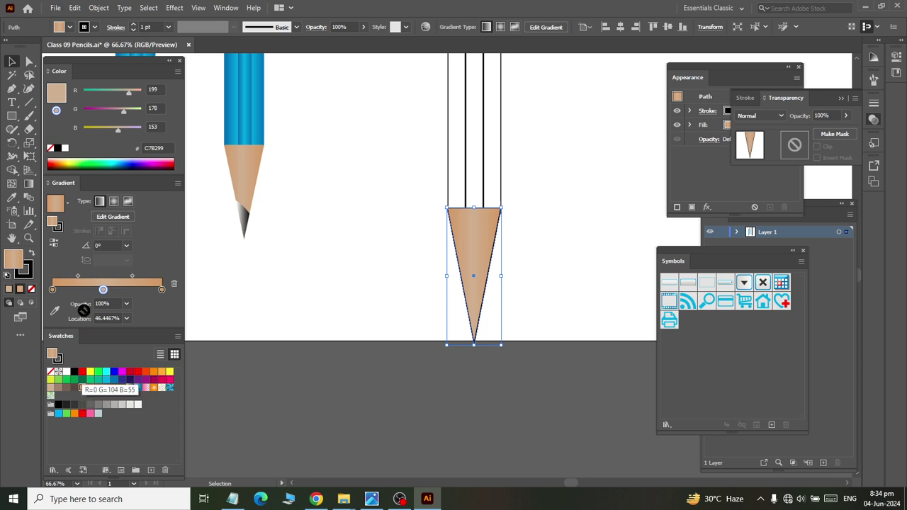
mouse_move(82, 392)
mouse_down()
mouse_move(79, 289)
mouse_move(105, 312)
mouse_move(102, 291)
mouse_up()
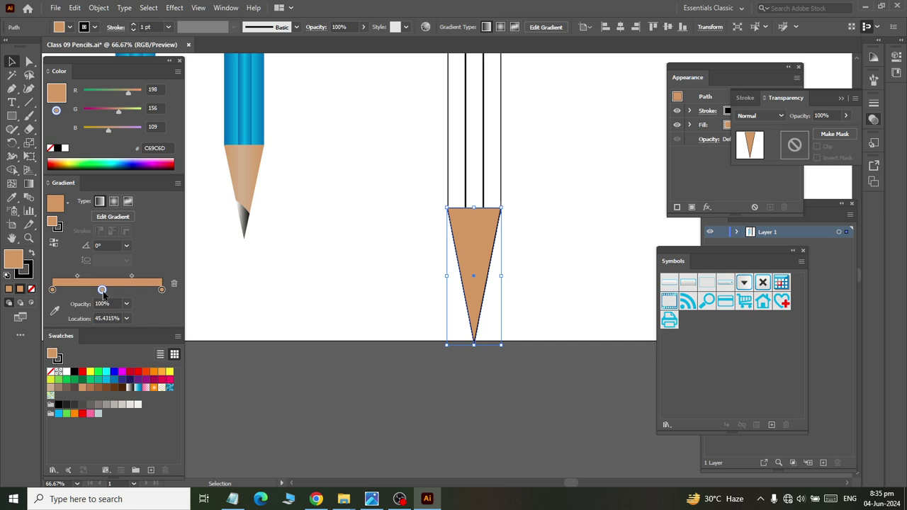
Step: Raise the stop's HSB brightness to 100% and move the middle stop to about 53.55%
click(178, 71)
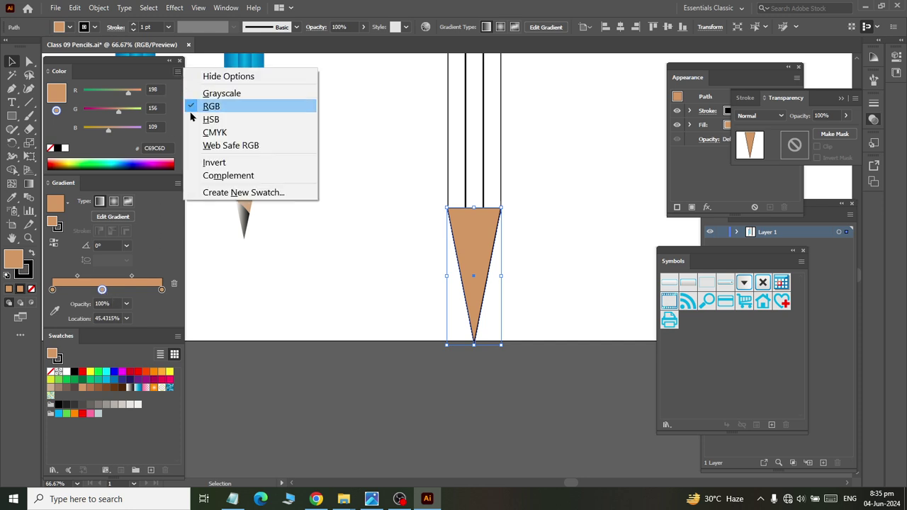
click(211, 119)
click(132, 129)
drag(134, 129, 179, 136)
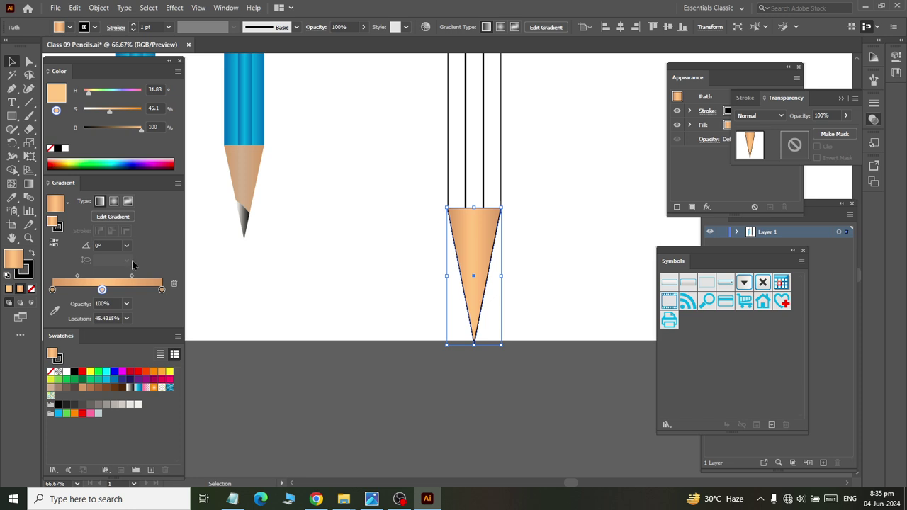
click(161, 289)
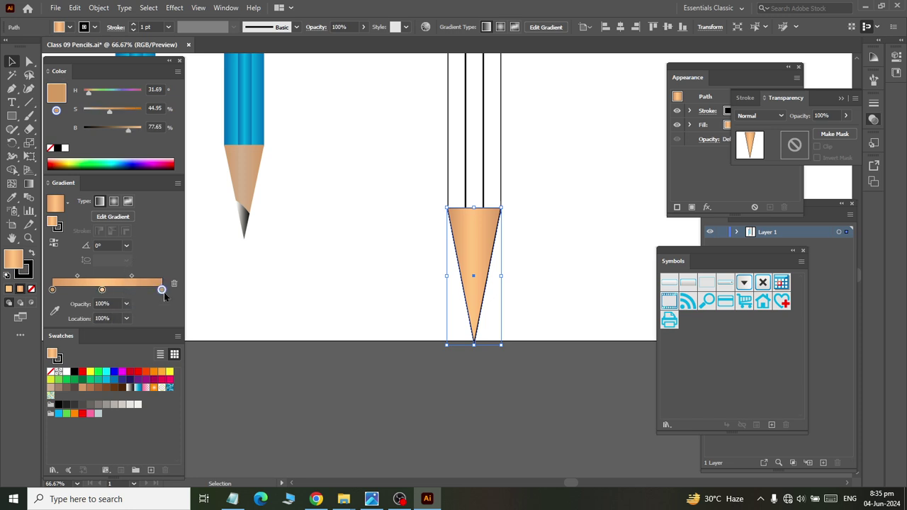
drag(103, 292, 111, 292)
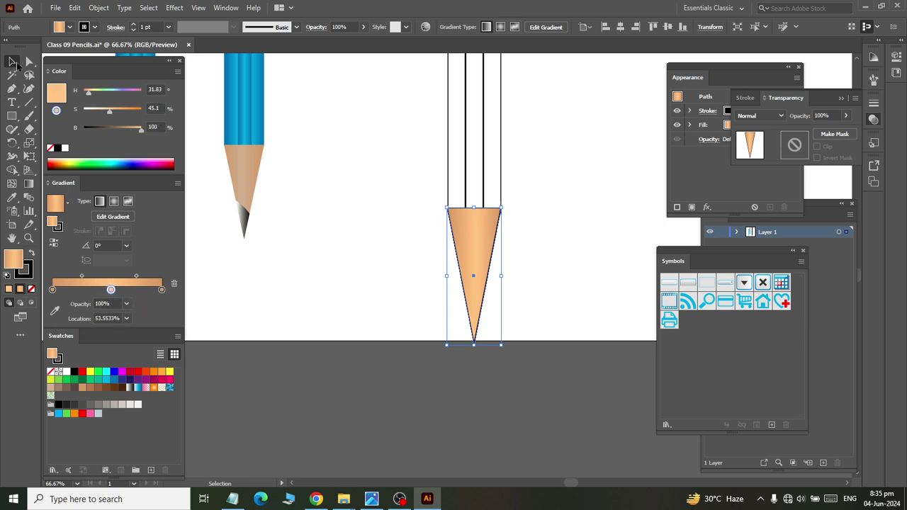
Step: Select the pencil tip together with the body strips and align them horizontally
click(557, 254)
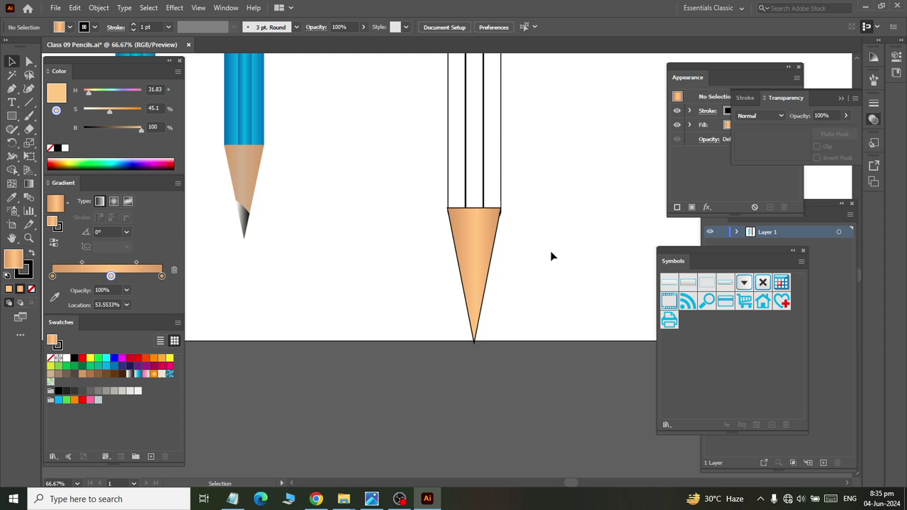
drag(397, 150, 537, 156)
right_click(470, 158)
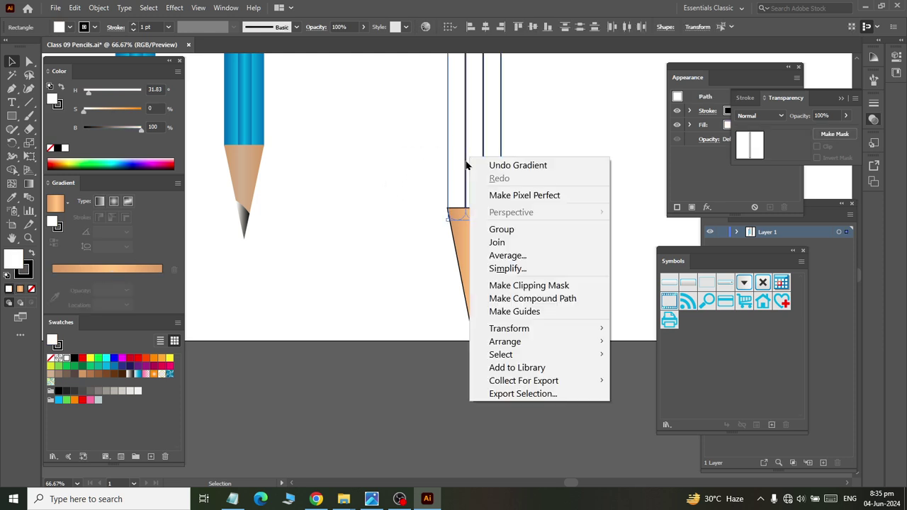
click(497, 241)
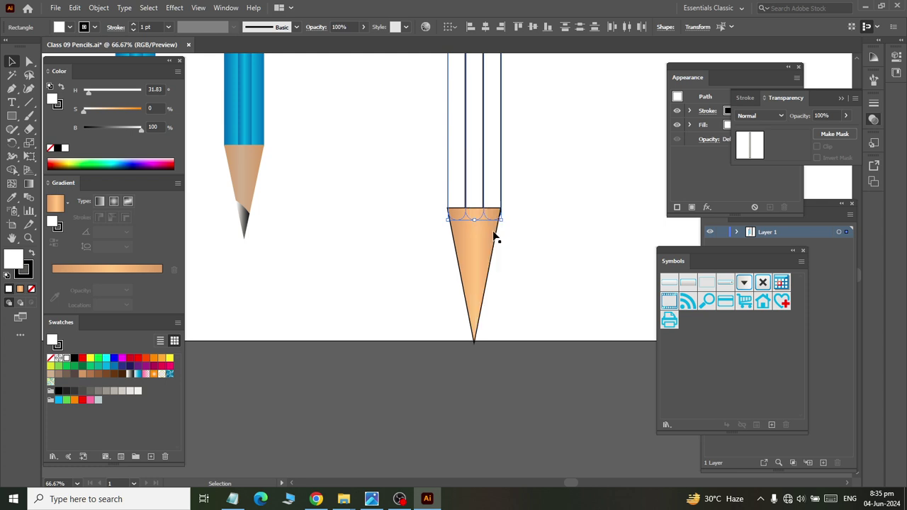
click(513, 176)
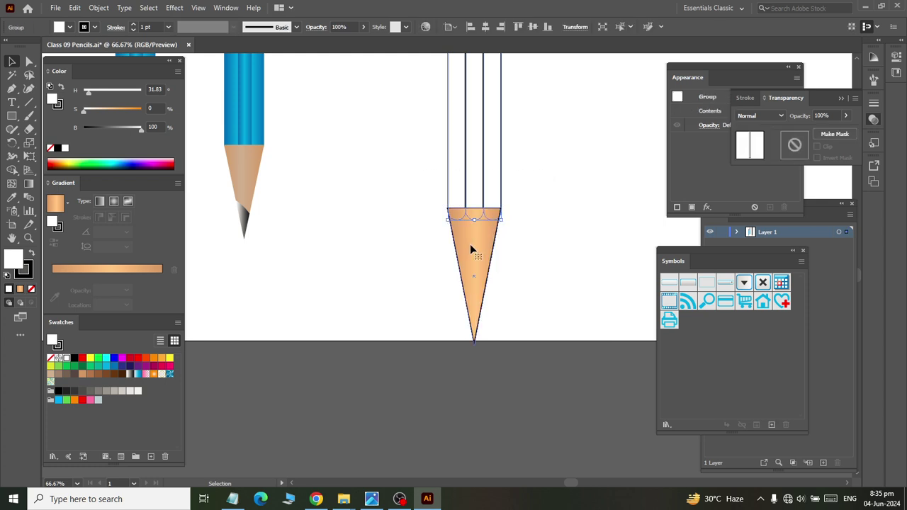
click(471, 247)
shift+click(478, 185)
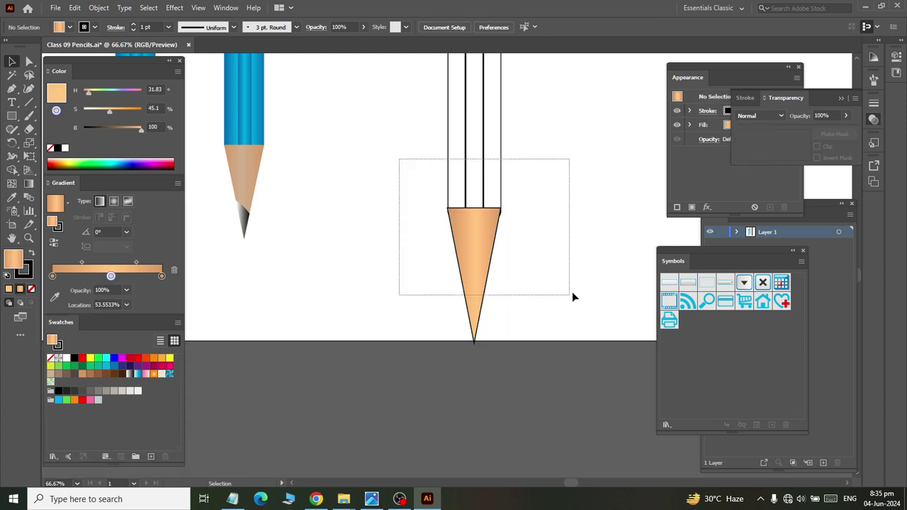
drag(399, 159, 574, 295)
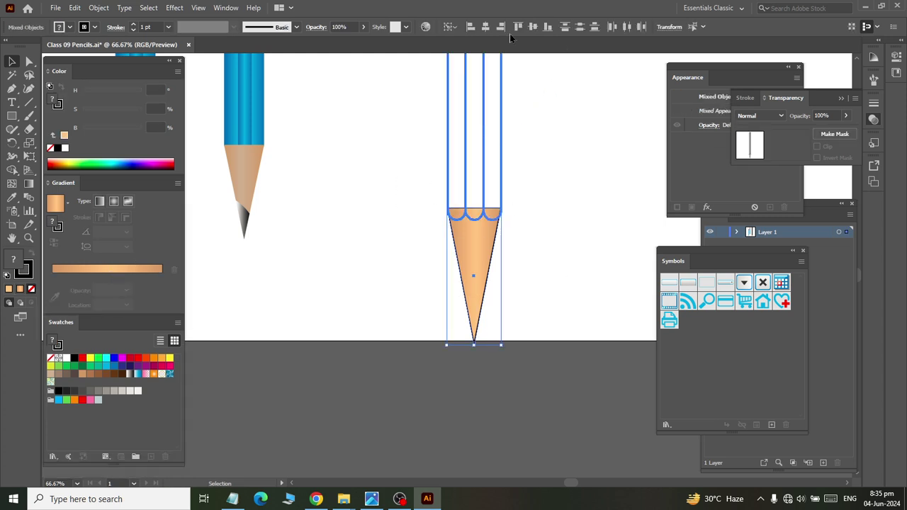
click(485, 27)
click(557, 249)
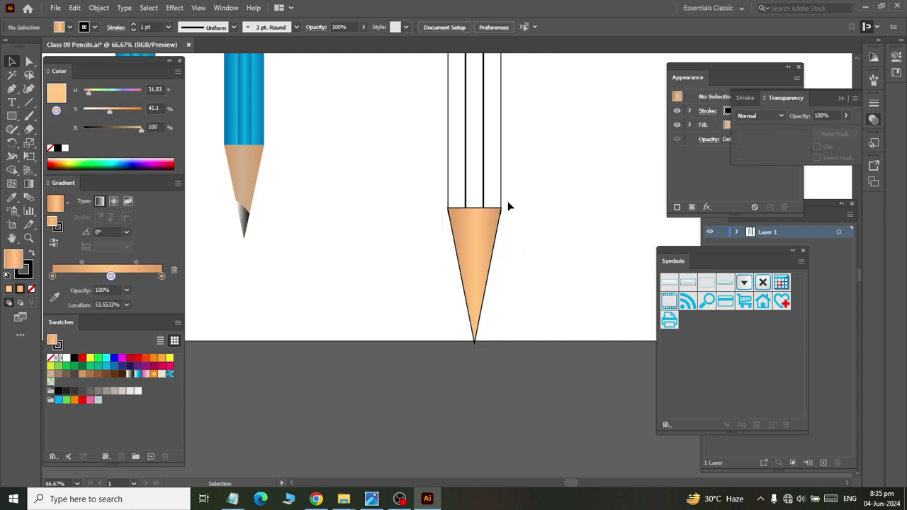
Step: Ungroup the pencil parts and select the leftmost stripe
right_click(487, 152)
click(515, 252)
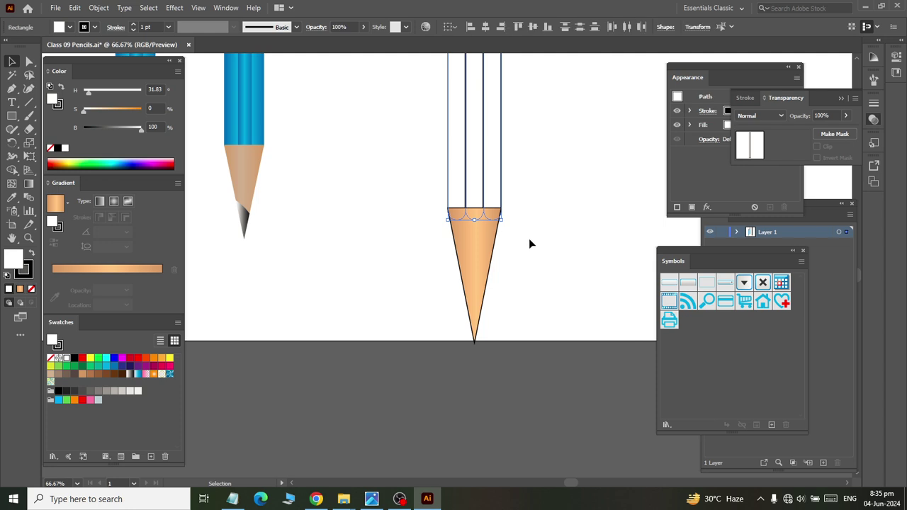
scroll(529, 238, up, 2)
scroll(529, 226, up, 3)
scroll(527, 221, up, 2)
click(527, 225)
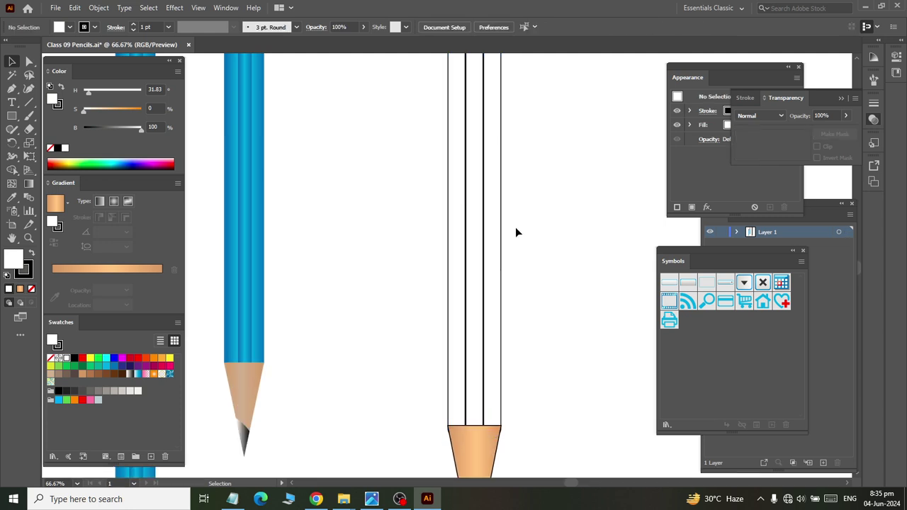
click(450, 245)
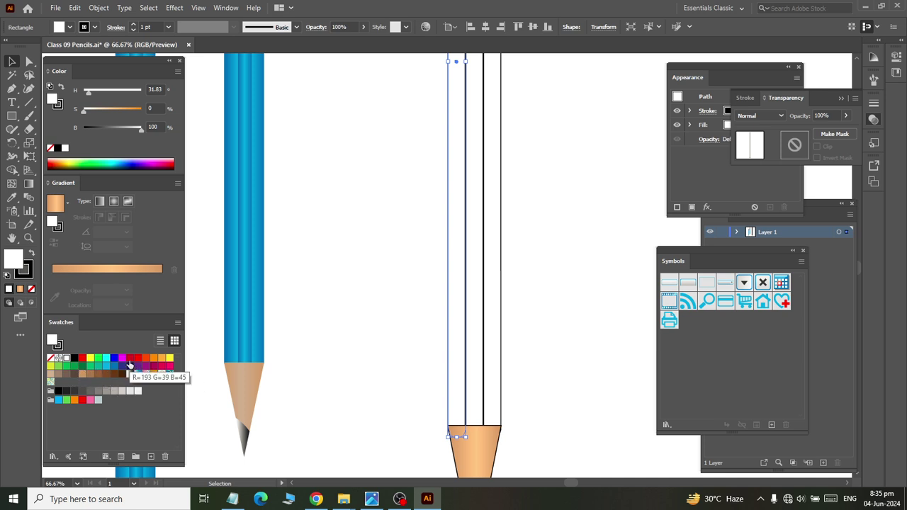
Step: Give the stripe a red gradient, deleting the extra stops
drag(131, 363, 140, 270)
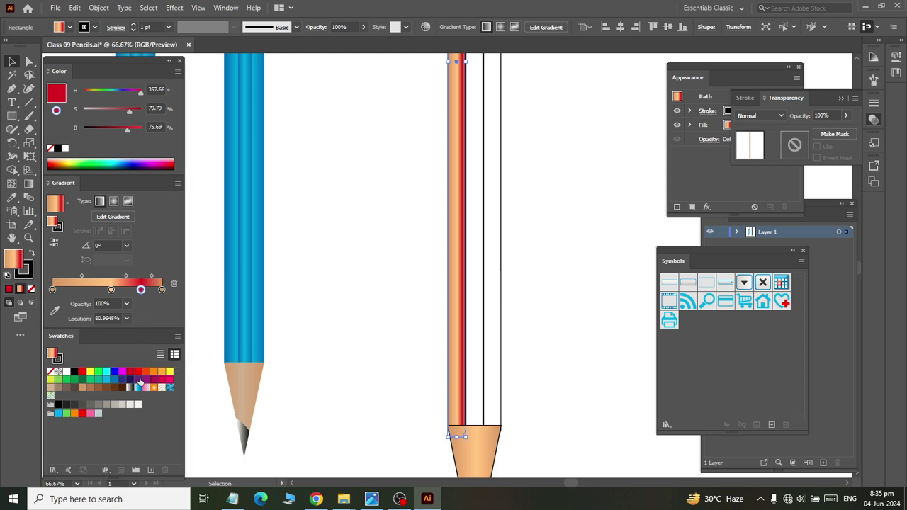
mouse_move(82, 372)
mouse_down()
mouse_move(79, 289)
mouse_move(117, 369)
mouse_up()
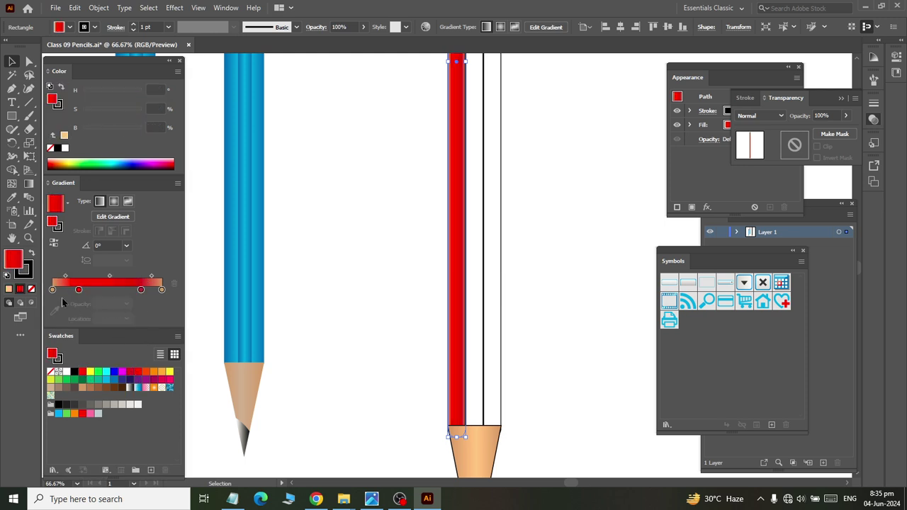
drag(53, 290, 59, 312)
mouse_move(163, 295)
mouse_down()
mouse_move(148, 306)
mouse_move(162, 290)
mouse_up()
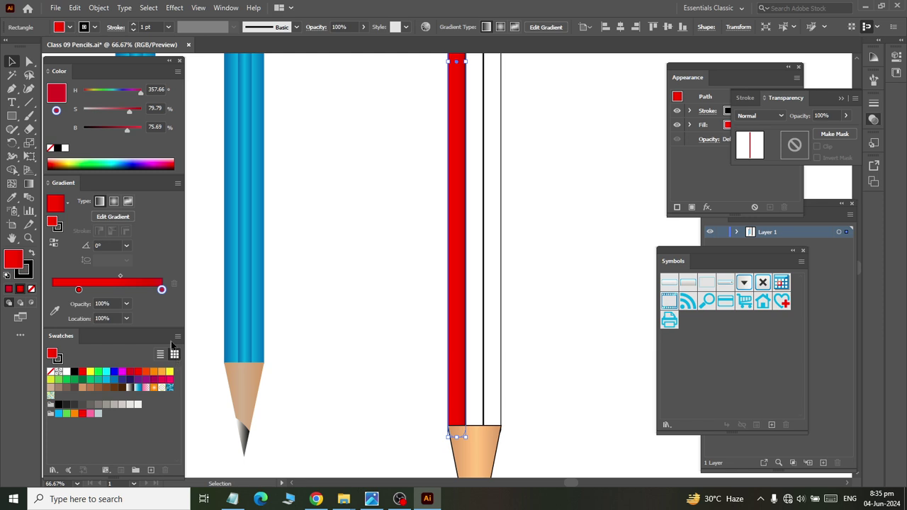
click(175, 188)
click(178, 189)
Step: Tune the red stops' HSB shades and drag the gradient to run down the stripe
drag(130, 131, 146, 129)
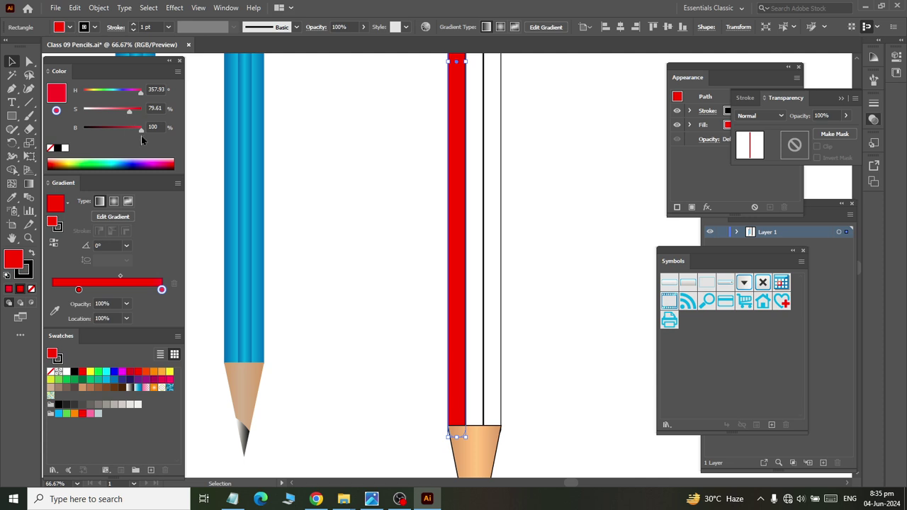
mouse_move(141, 131)
mouse_down()
mouse_move(121, 131)
mouse_move(161, 117)
mouse_up()
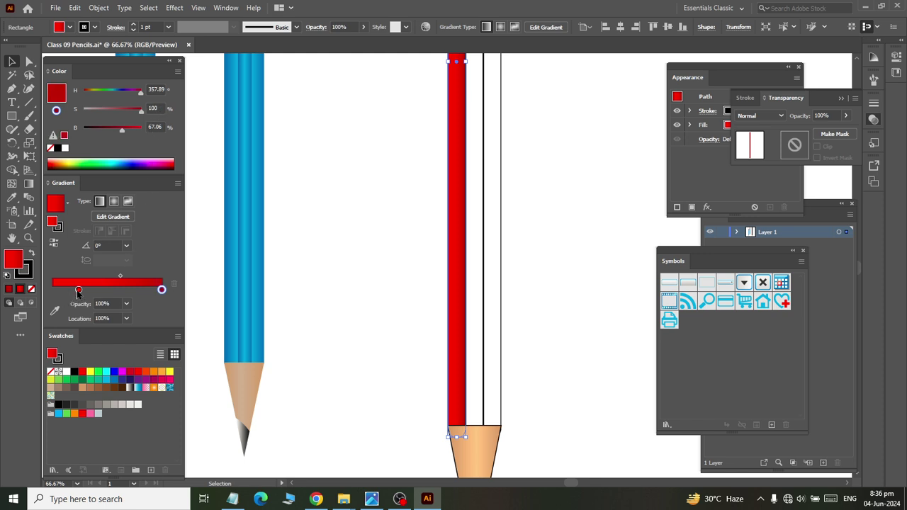
drag(78, 289, 52, 290)
drag(141, 112, 121, 112)
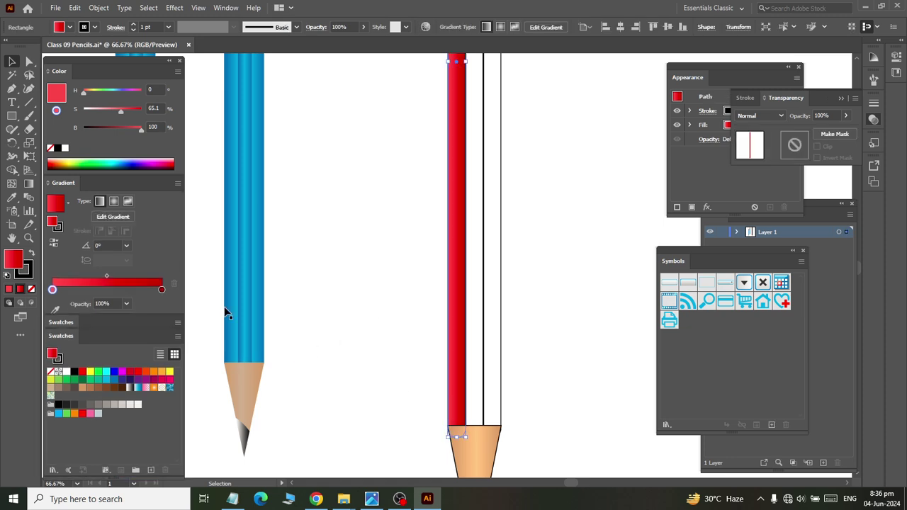
click(29, 183)
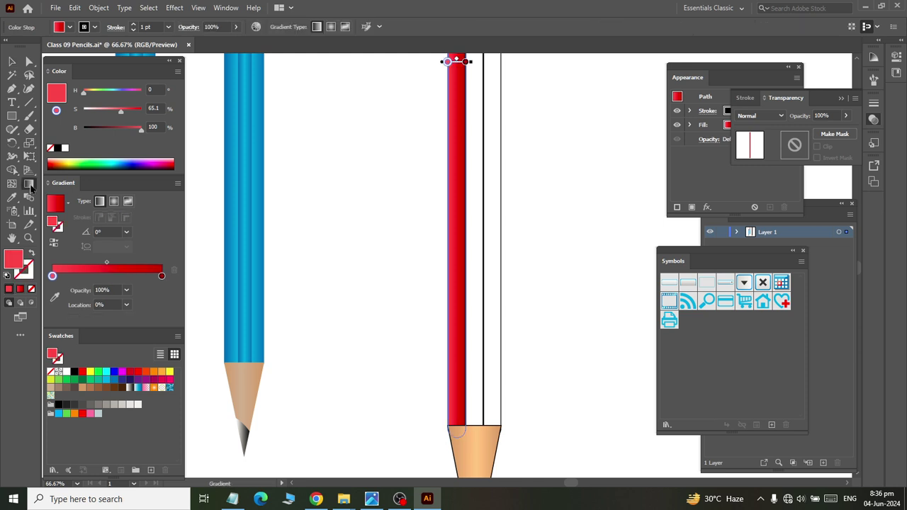
mouse_move(453, 61)
mouse_down()
mouse_move(448, 257)
mouse_move(464, 257)
mouse_up()
Step: Select the red stripe and toggle between the Selection and Gradient tools
click(462, 254)
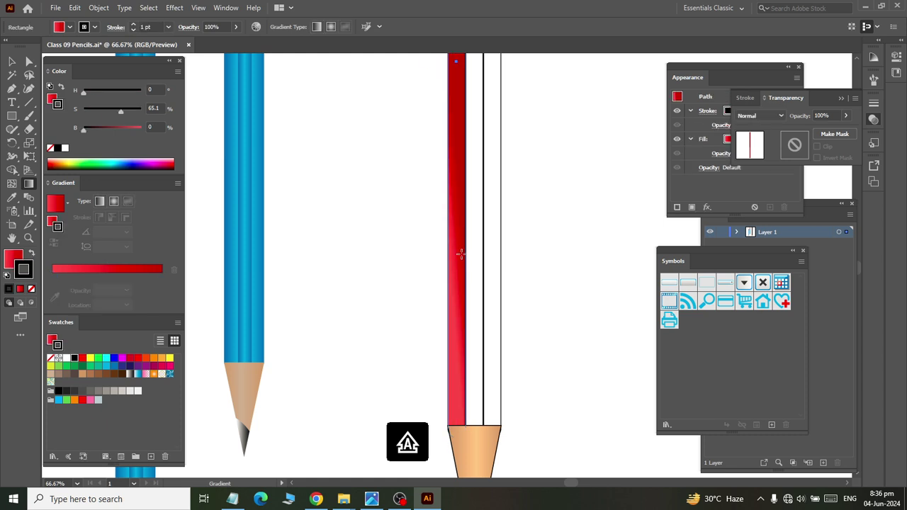
scroll(461, 254, up, 2)
scroll(461, 254, down, 2)
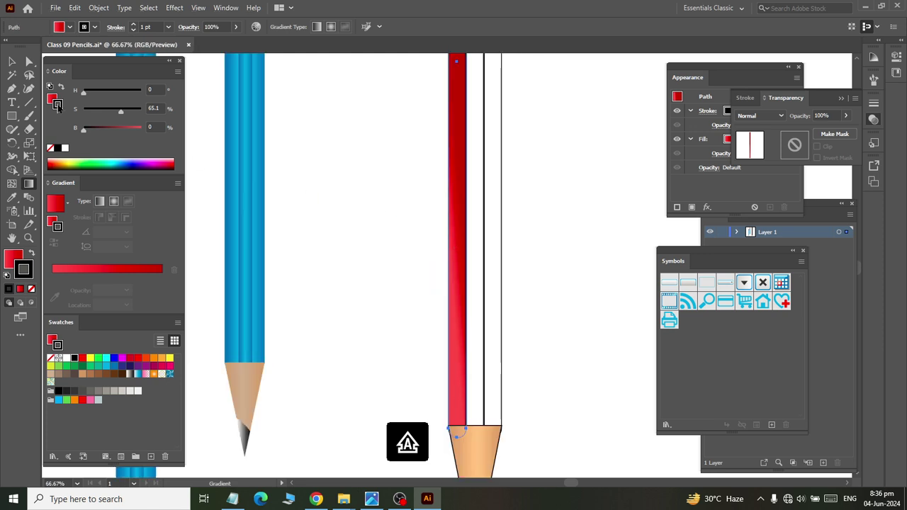
click(13, 61)
click(289, 194)
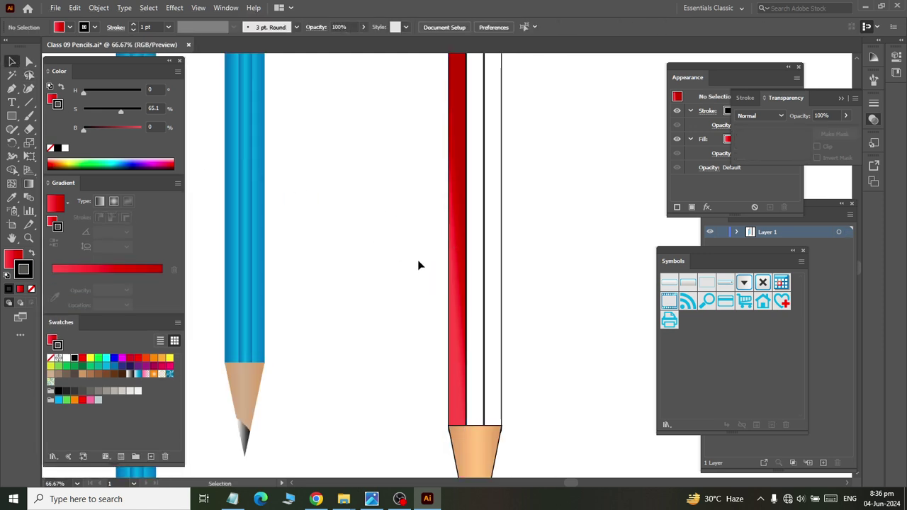
click(29, 183)
click(461, 277)
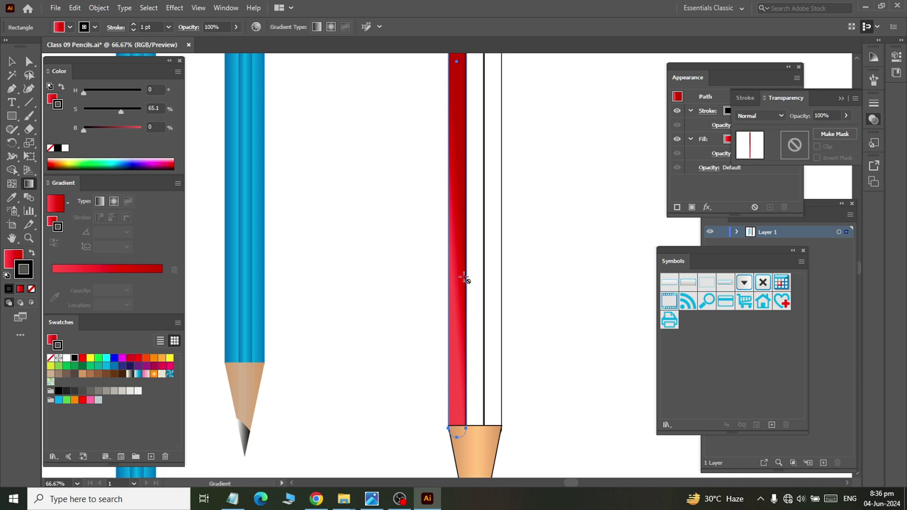
key(v)
key(g)
key(v)
Step: Undo twice to return the stripe to solid red, then reselect it
key(ctrl+z)
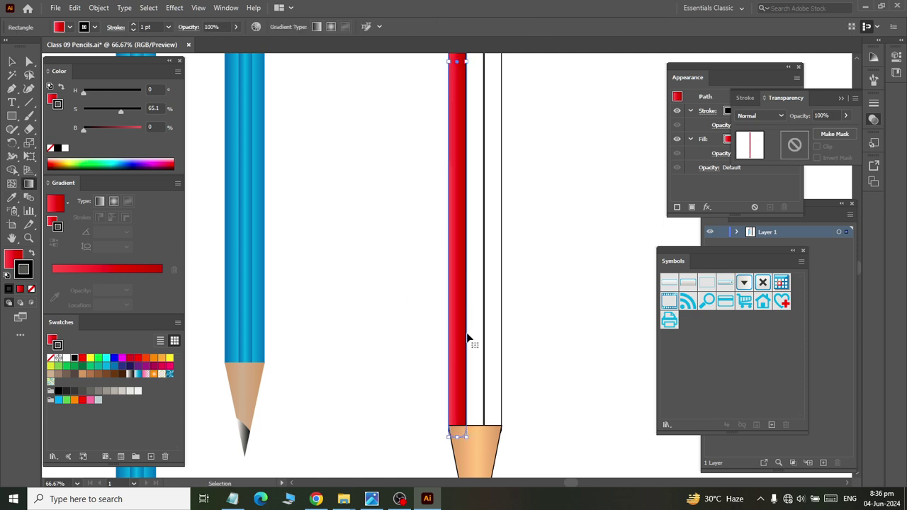
key(ctrl+z)
click(413, 293)
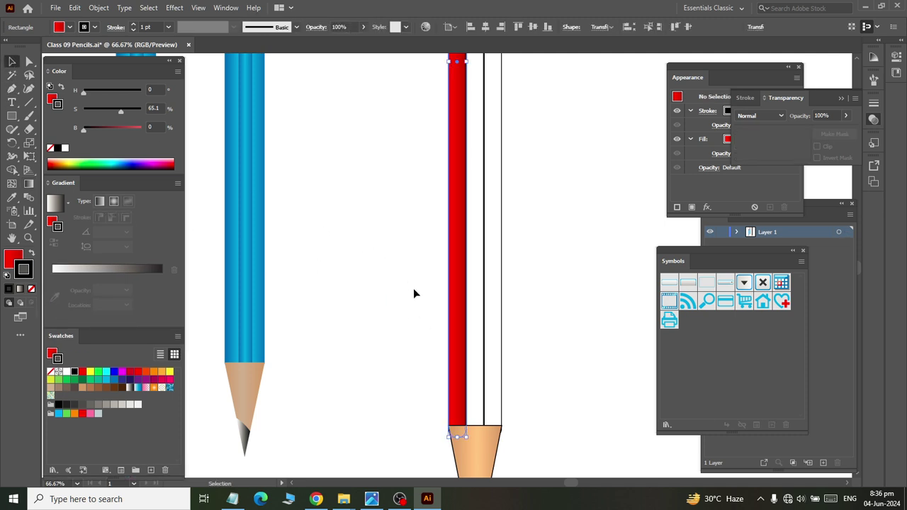
click(462, 322)
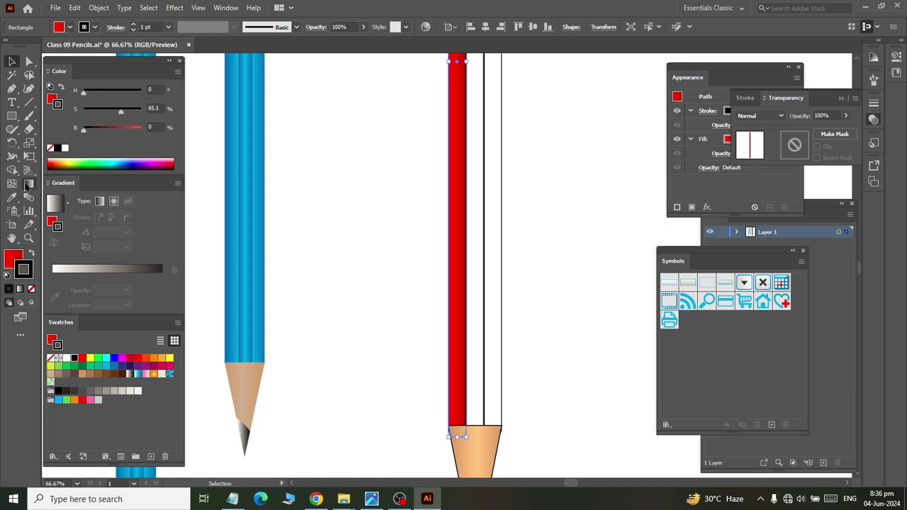
click(33, 186)
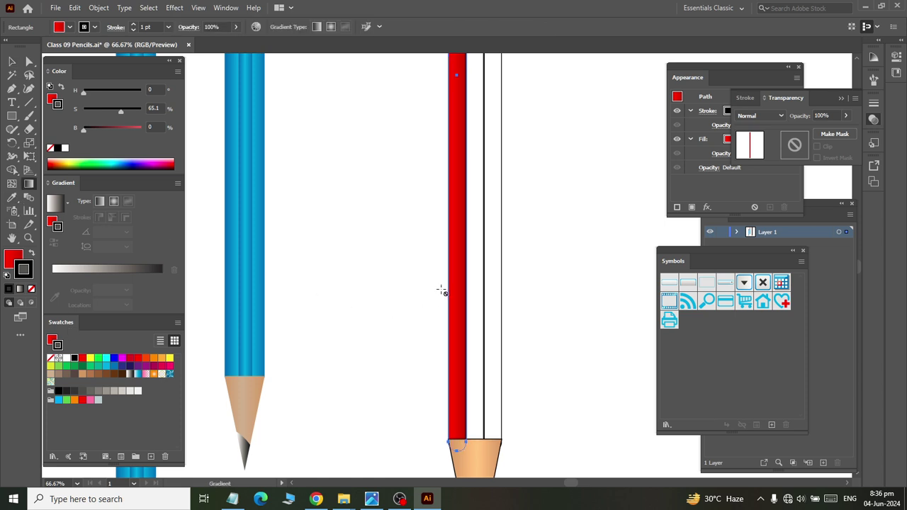
Step: Select the red pencil bar and set its stroke to None
scroll(441, 290, down, 3)
scroll(435, 212, up, 2)
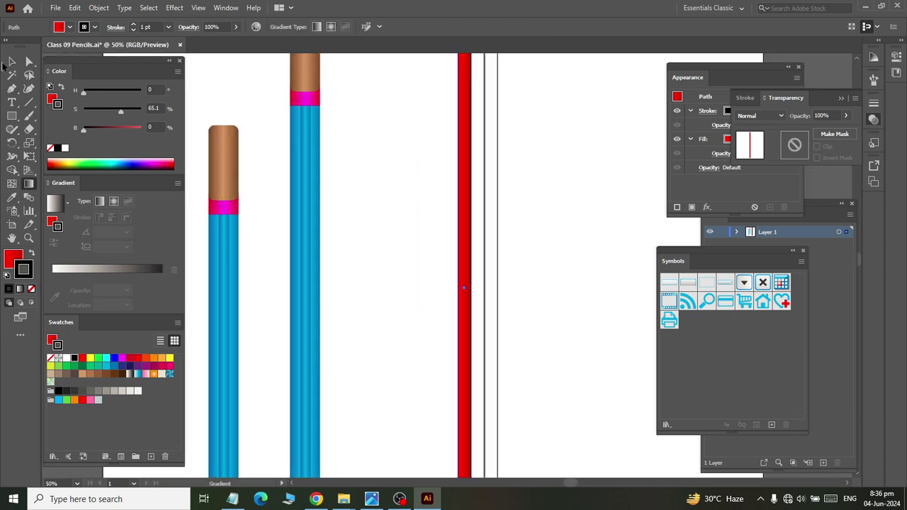
click(11, 62)
right_click(465, 280)
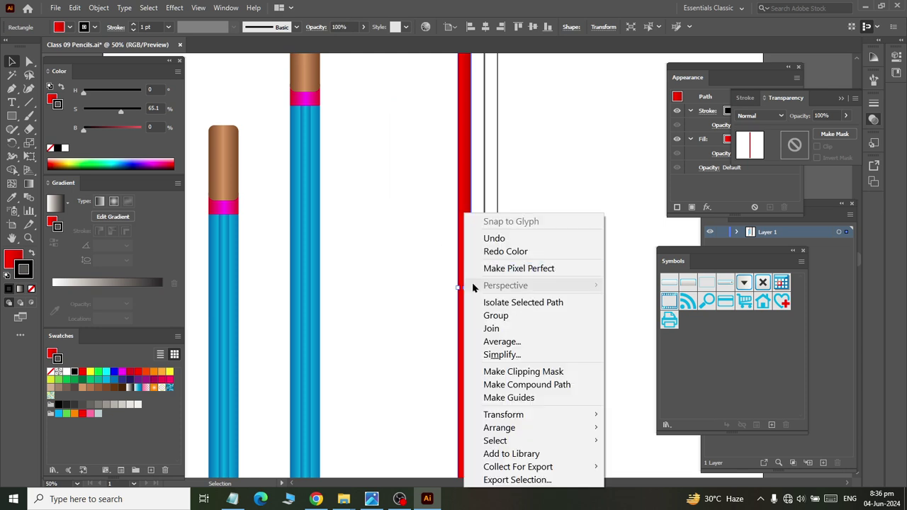
click(420, 289)
click(29, 184)
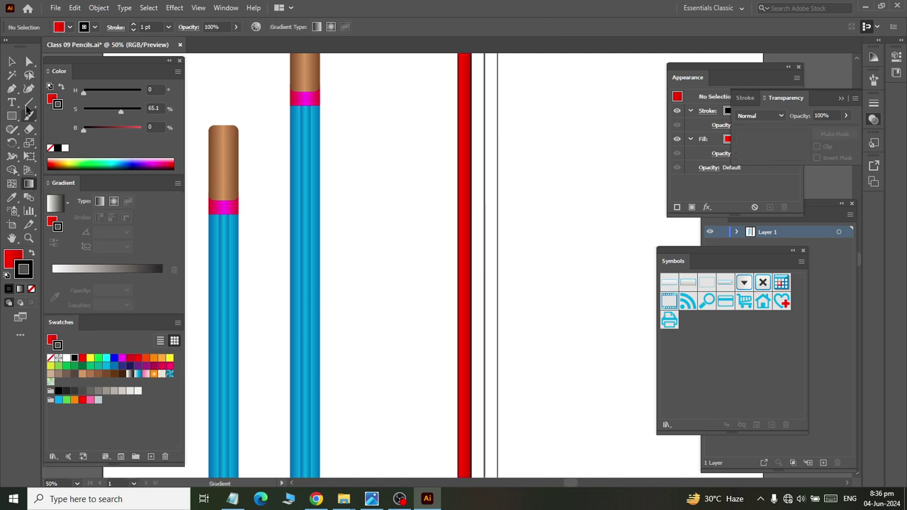
click(12, 62)
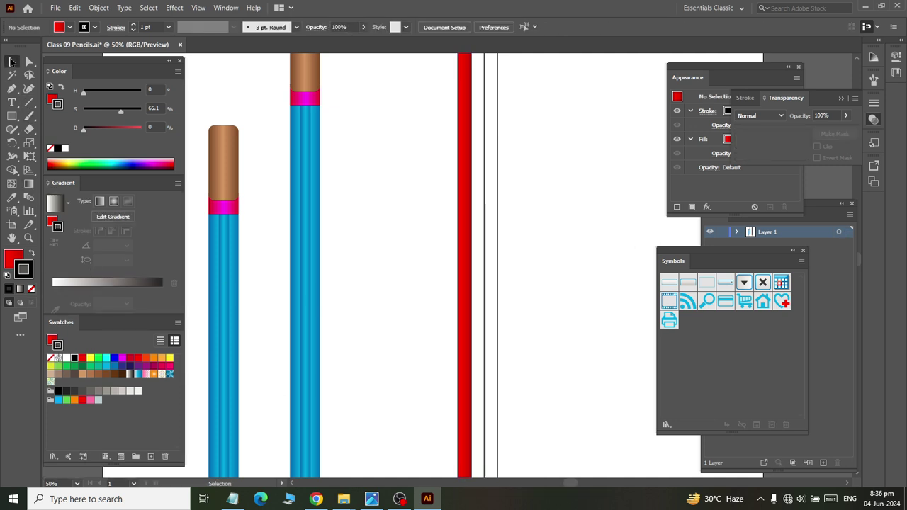
click(466, 329)
click(94, 27)
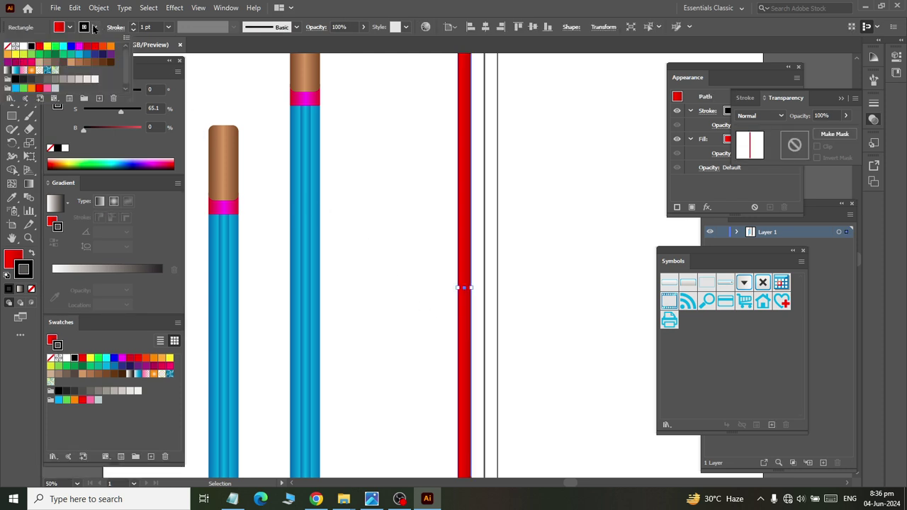
click(7, 46)
click(433, 389)
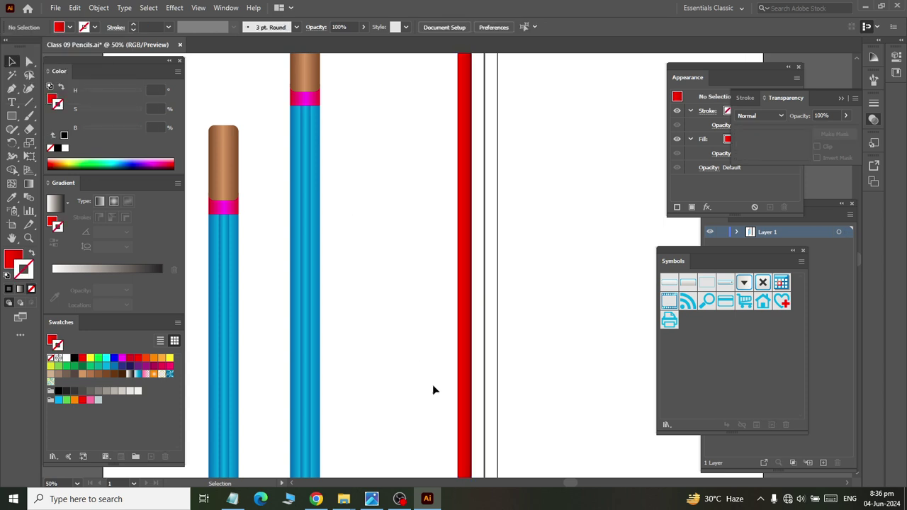
Step: Apply a gradient to the red bar and delete its dark end stop, leaving white-to-red
scroll(451, 286, down, 3)
scroll(447, 296, down, 2)
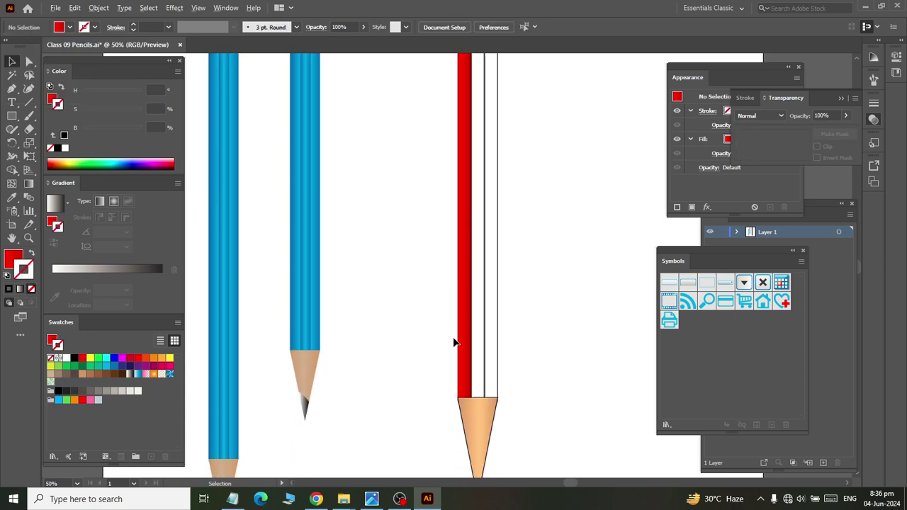
scroll(455, 339, up, 2)
click(482, 378)
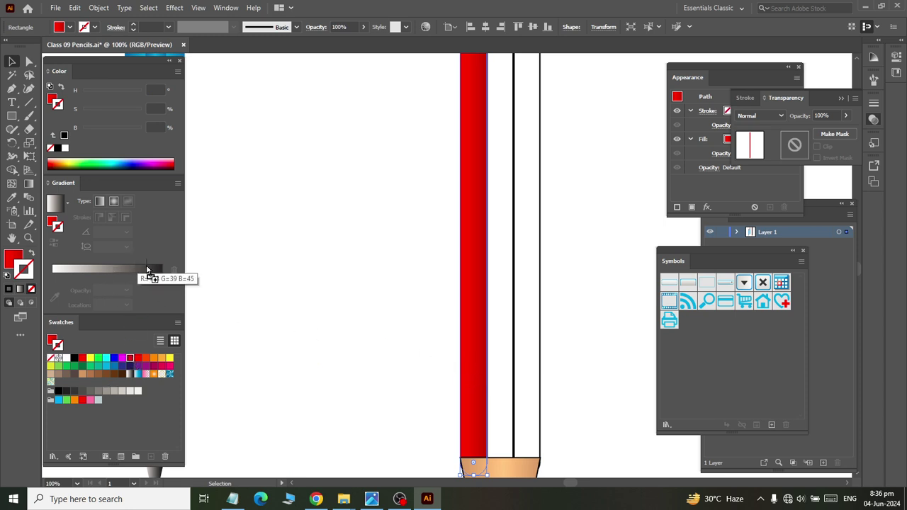
click(135, 269)
drag(162, 291, 121, 340)
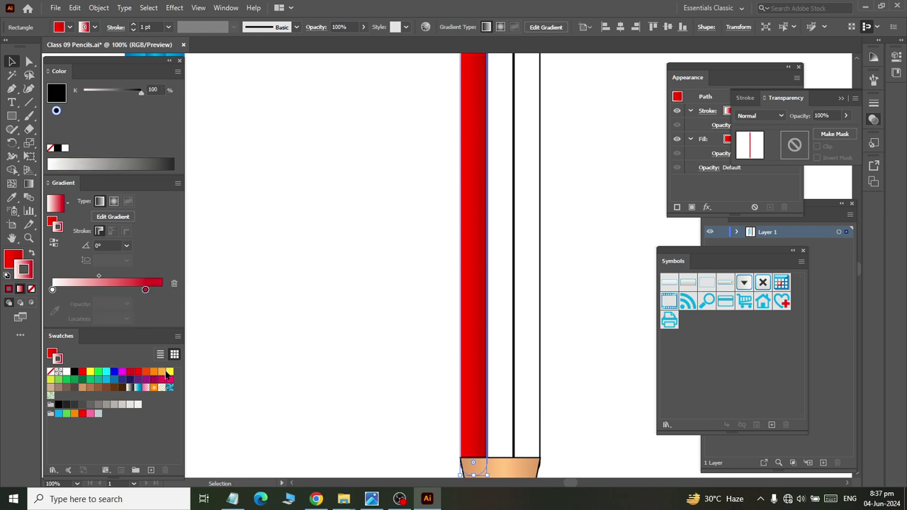
Step: Rework the gradient in HSB to run pale red to deep red (H 357.39, S 100%, B 72.16%)
mouse_move(83, 372)
mouse_down()
mouse_move(82, 287)
mouse_move(52, 333)
mouse_up()
drag(82, 290, 52, 290)
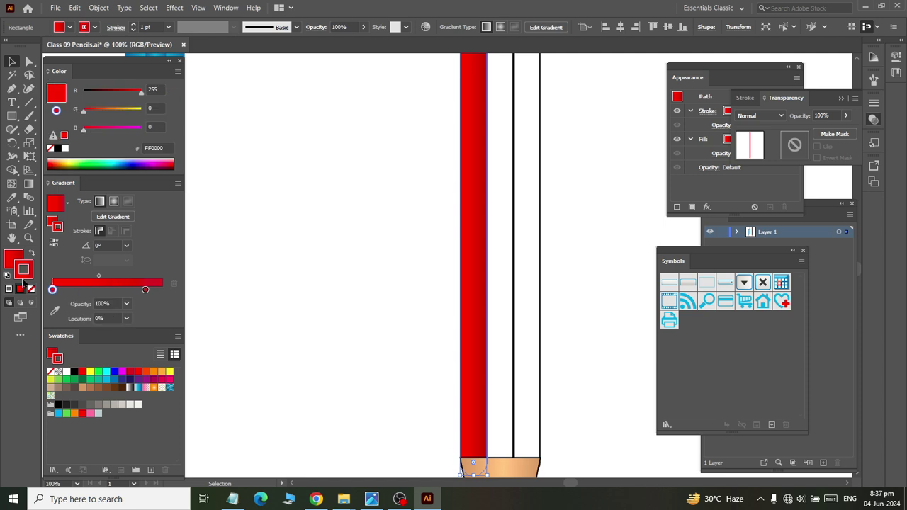
click(177, 71)
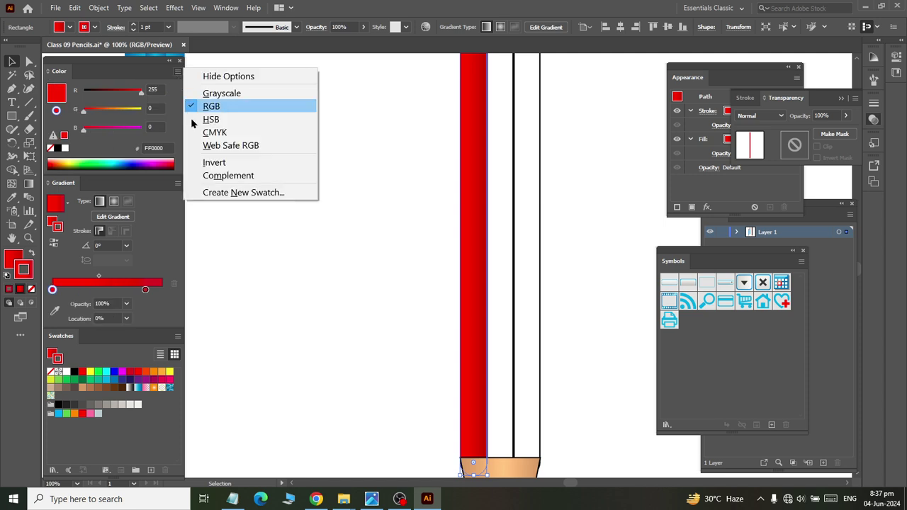
click(202, 117)
drag(142, 112, 110, 112)
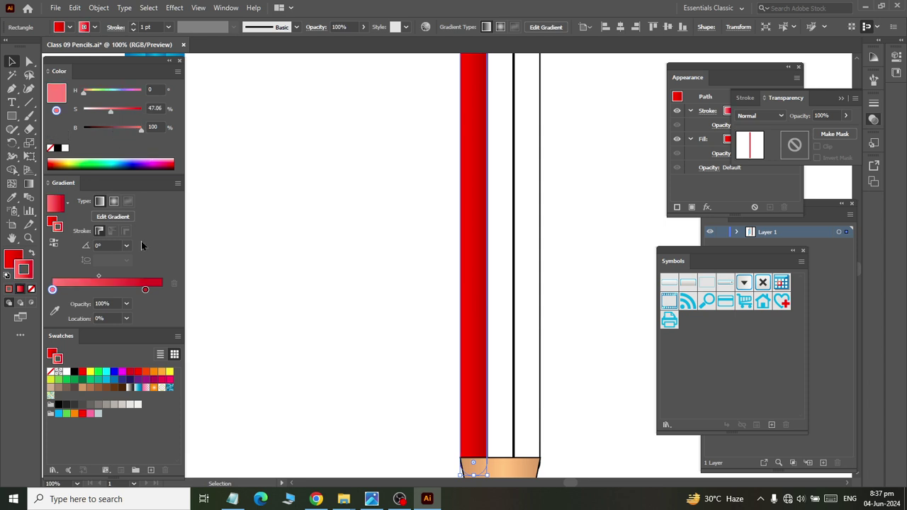
drag(148, 291, 164, 291)
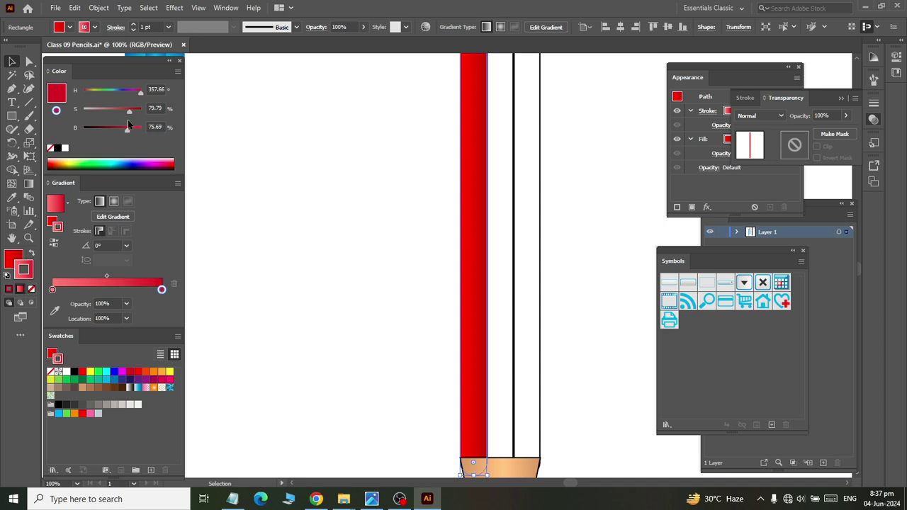
mouse_move(129, 111)
mouse_down()
mouse_move(142, 112)
mouse_move(125, 127)
mouse_up()
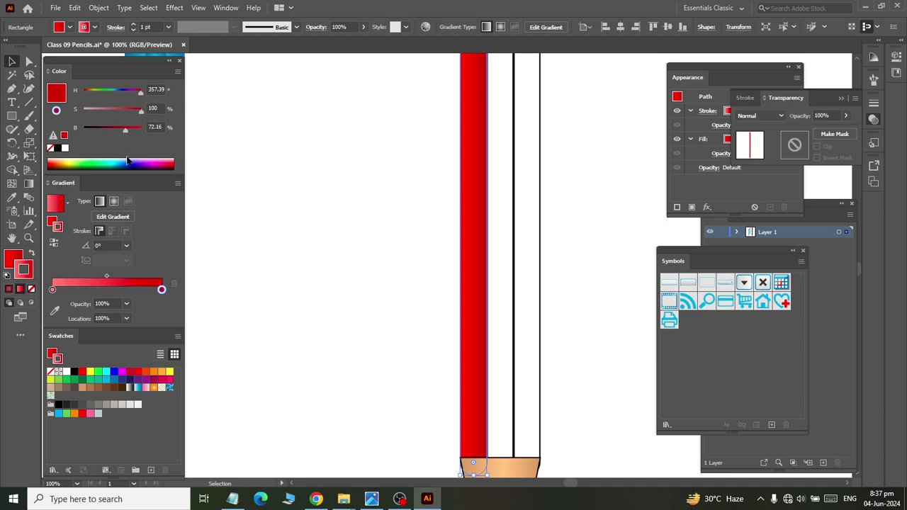
Step: Select the red pencil strip and switch to the Gradient tool
click(29, 183)
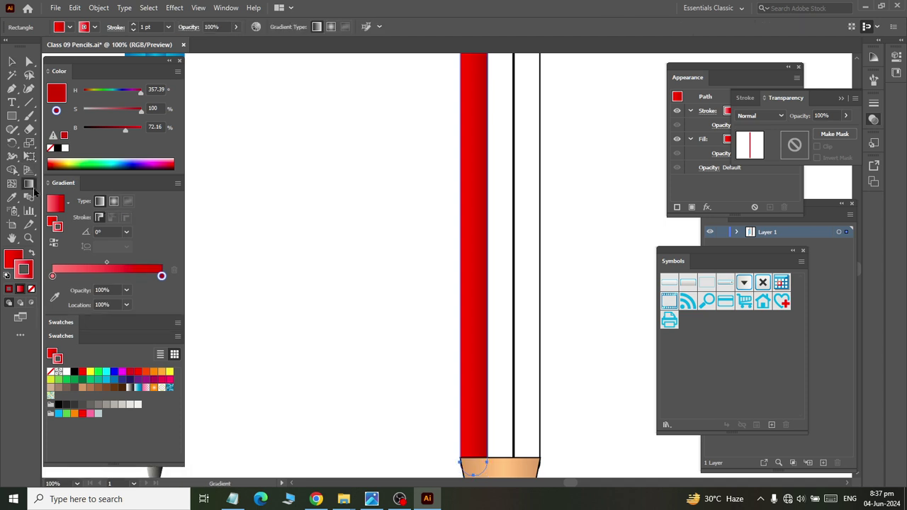
click(12, 62)
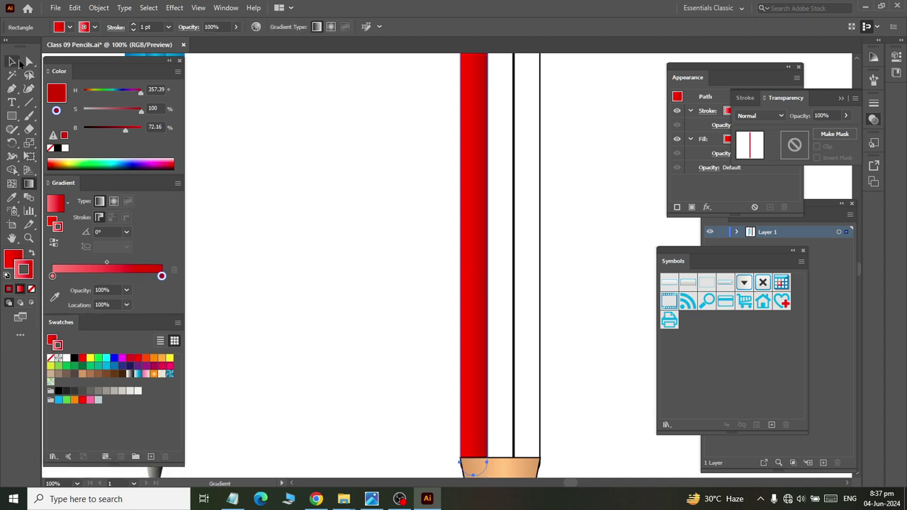
click(479, 334)
click(470, 337)
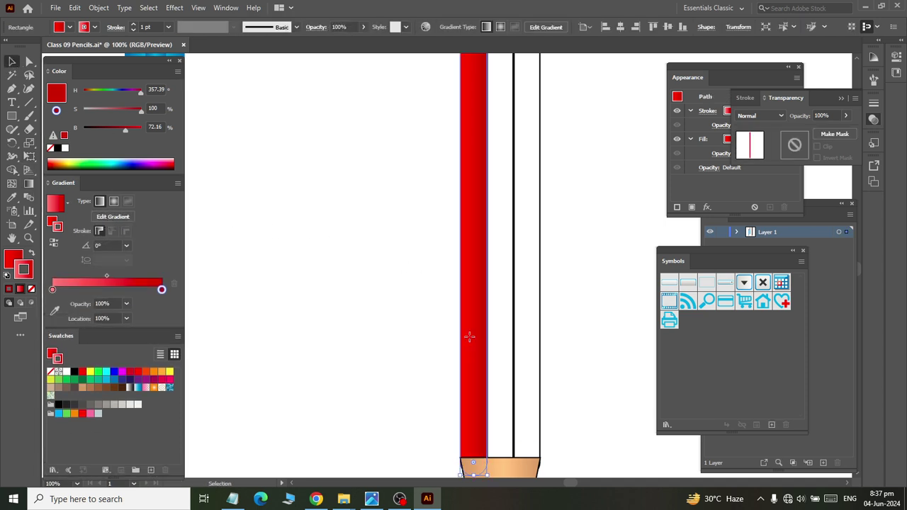
click(50, 201)
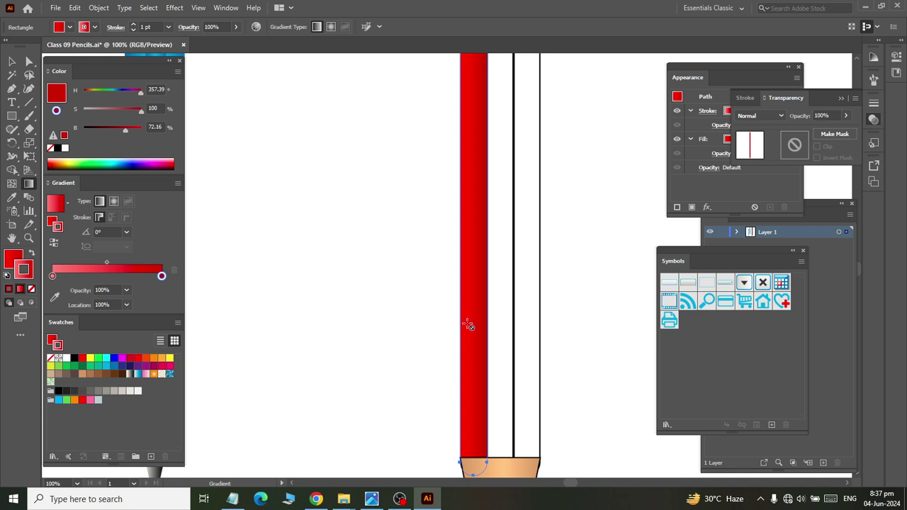
Step: Move the red strip aside and place a copied white strip on the pencil's left, selected
key(v)
click(292, 274)
drag(474, 315, 306, 317)
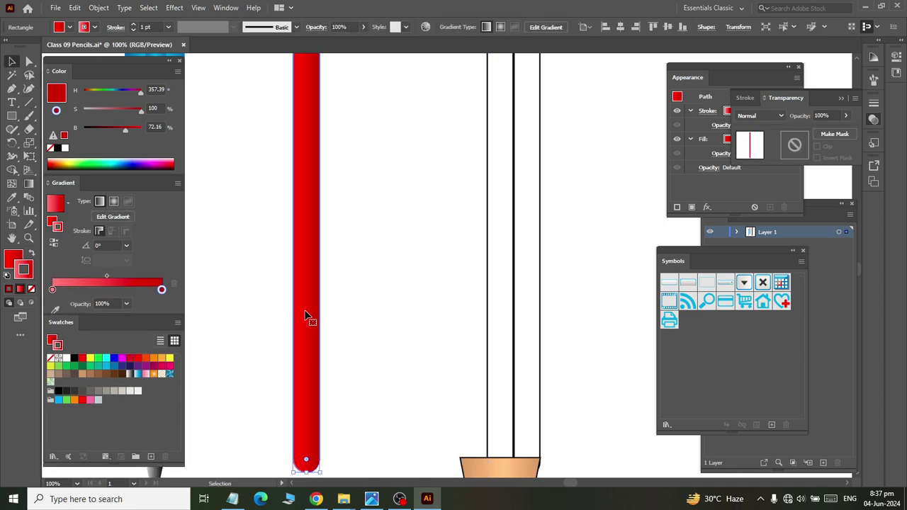
key(Delete)
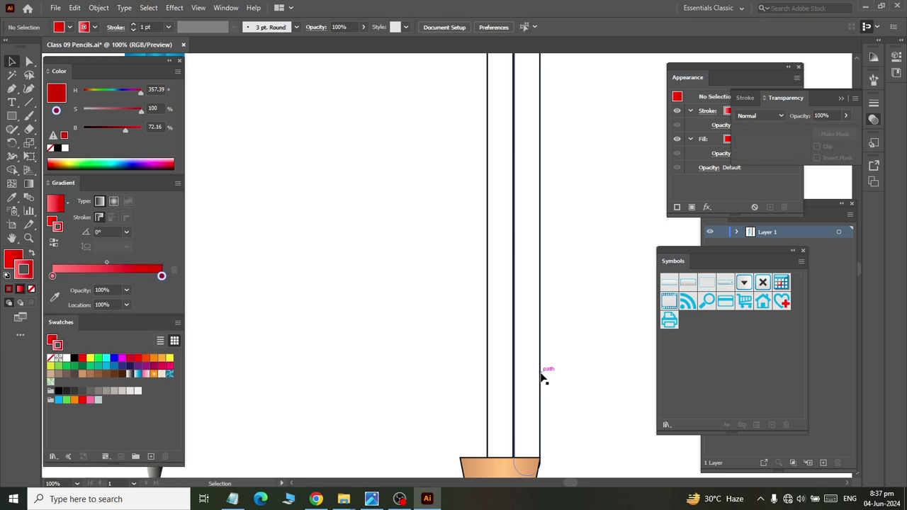
mouse_move(524, 378)
mouse_down()
mouse_move(476, 378)
mouse_move(497, 378)
mouse_up()
click(574, 360)
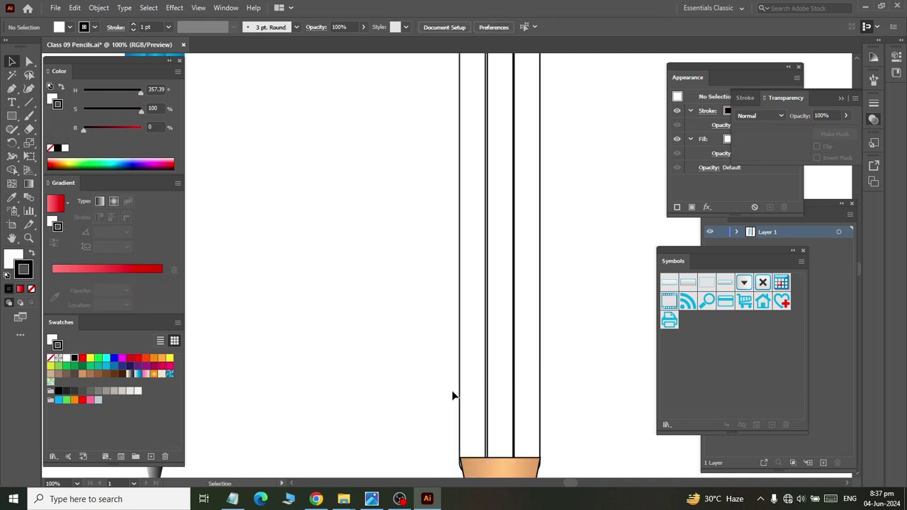
click(465, 399)
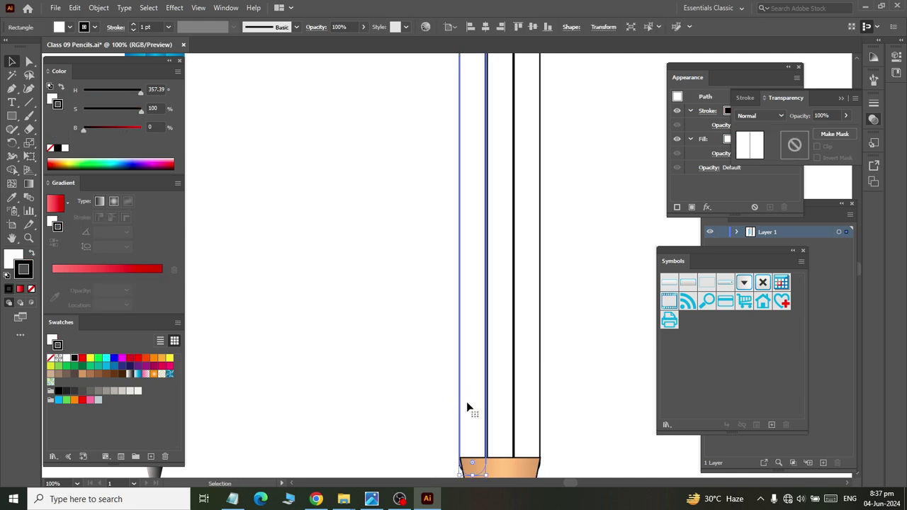
click(580, 310)
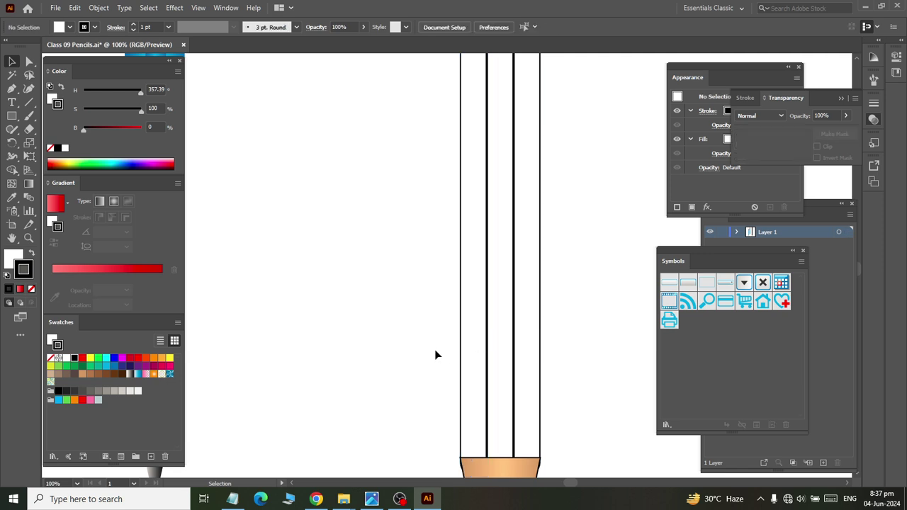
click(464, 377)
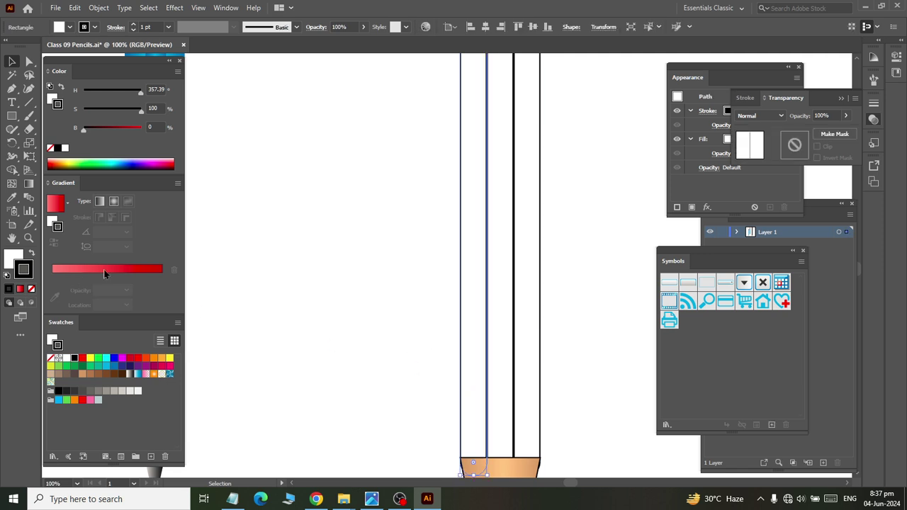
Step: Give the new left strip no outline and a red gradient fill
click(55, 204)
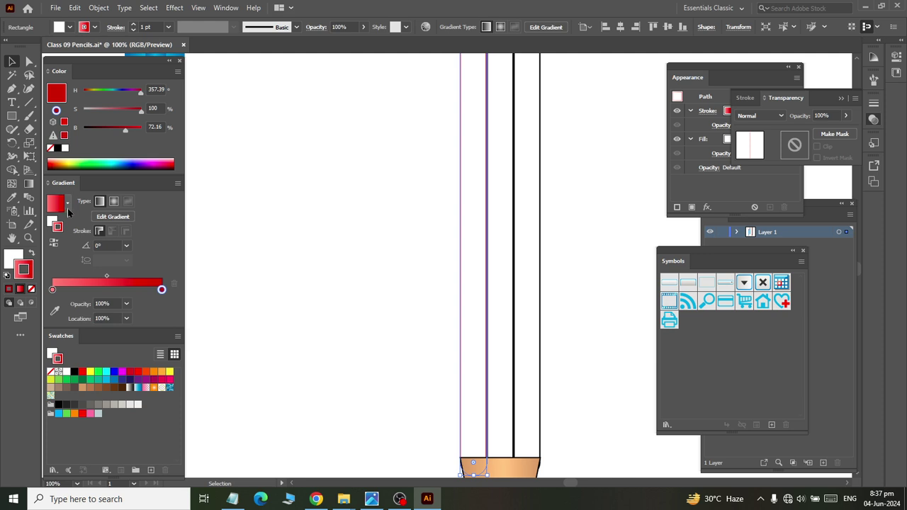
click(69, 26)
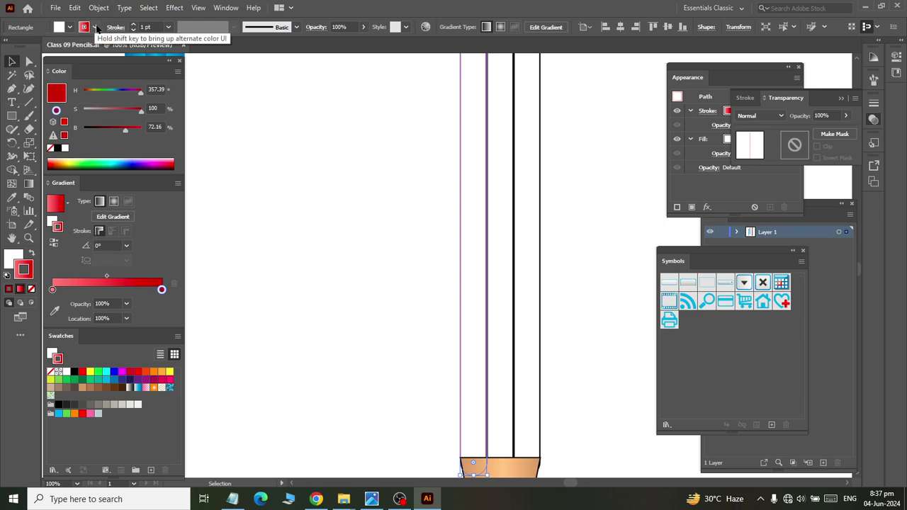
click(7, 46)
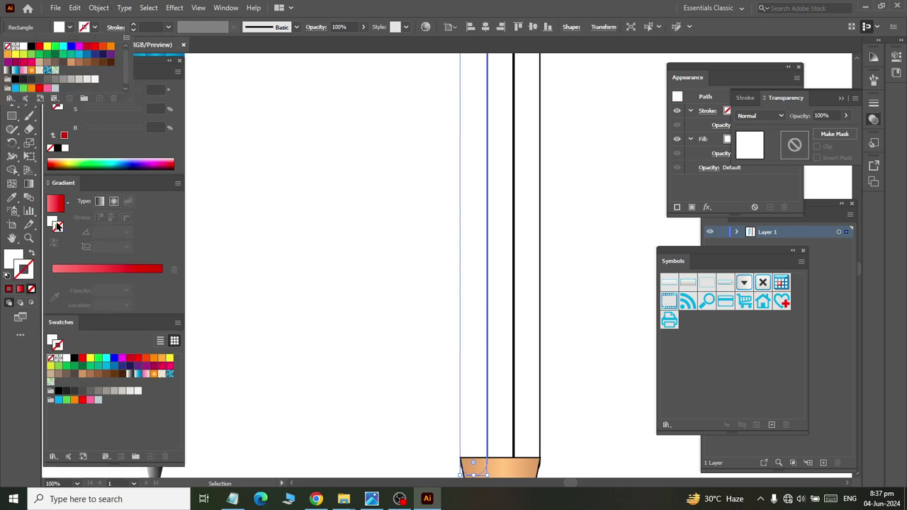
click(54, 227)
click(54, 227)
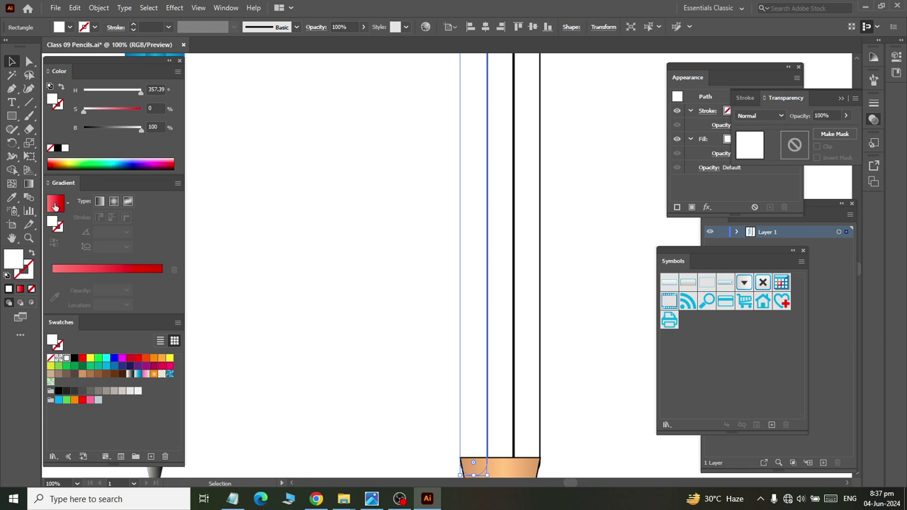
click(55, 206)
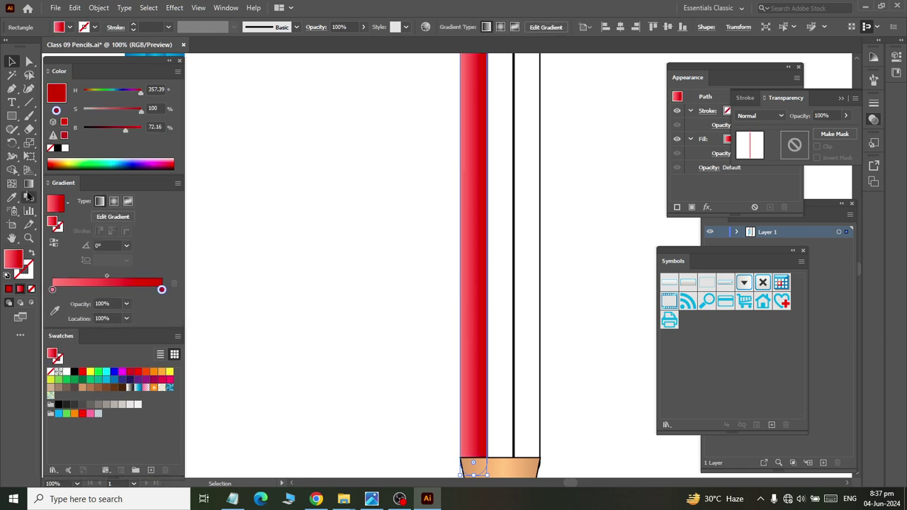
Step: Redraw the strip's gradient horizontally from right to left, darkest at the left edge
click(28, 184)
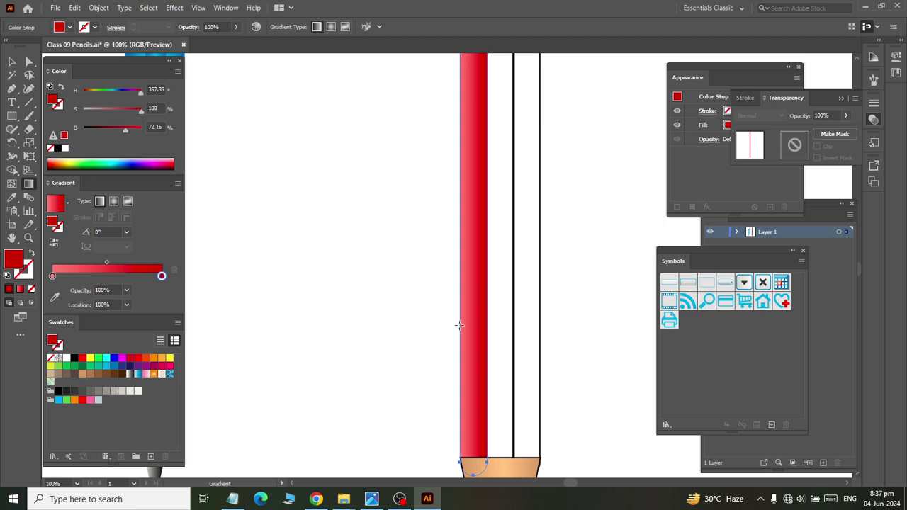
drag(458, 326, 484, 325)
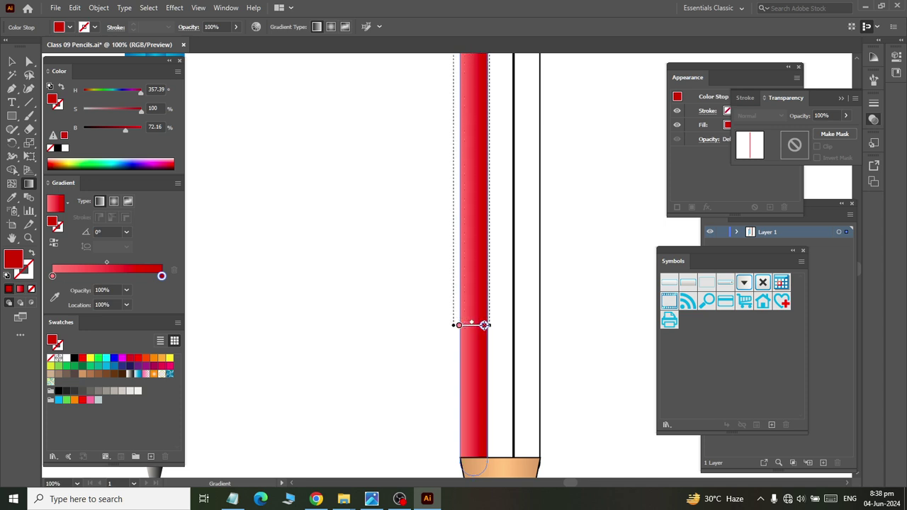
key(ctrl+shift+a)
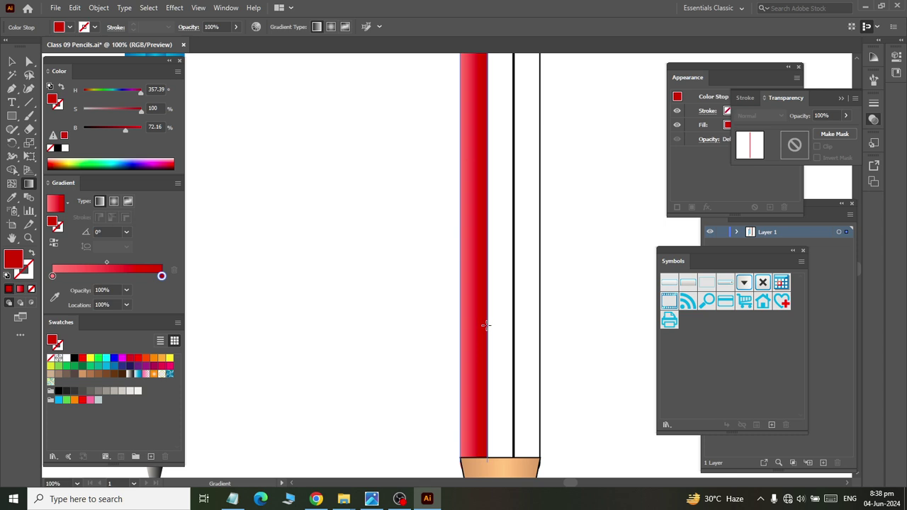
click(486, 325)
drag(487, 325, 459, 325)
key(ctrl+shift+a)
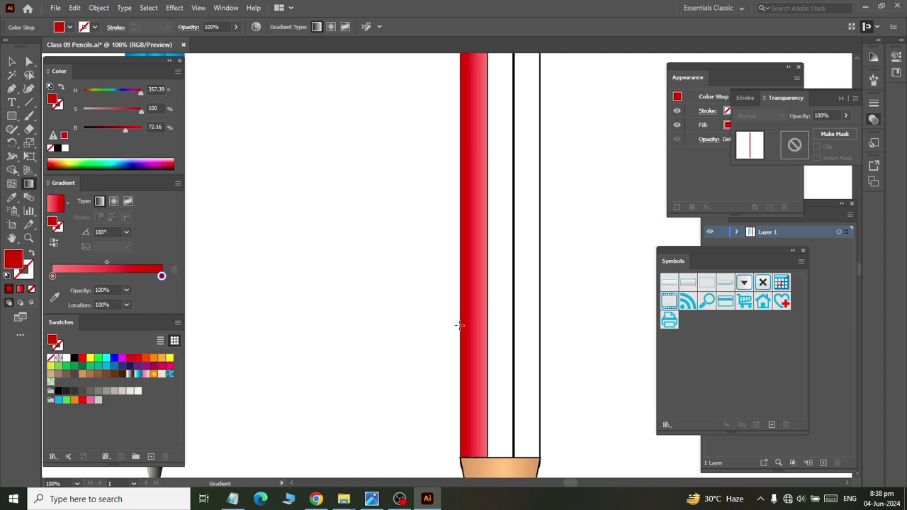
click(12, 62)
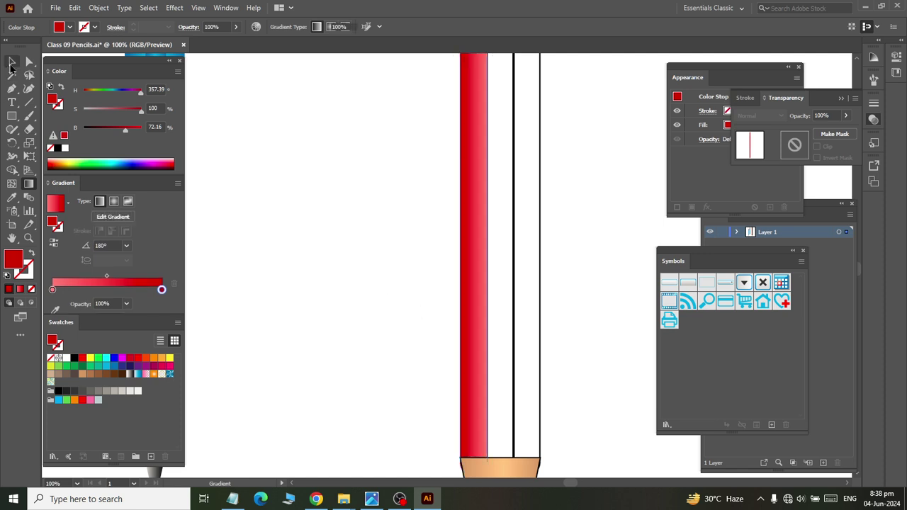
scroll(383, 256, down, 1)
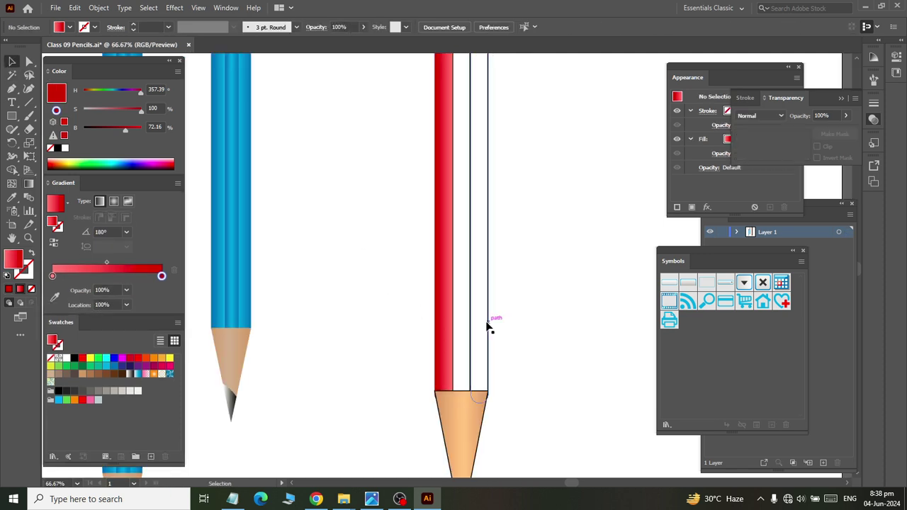
Step: Copy the red gradient onto the pencil's right white strip with the Eyedropper
click(486, 324)
click(12, 200)
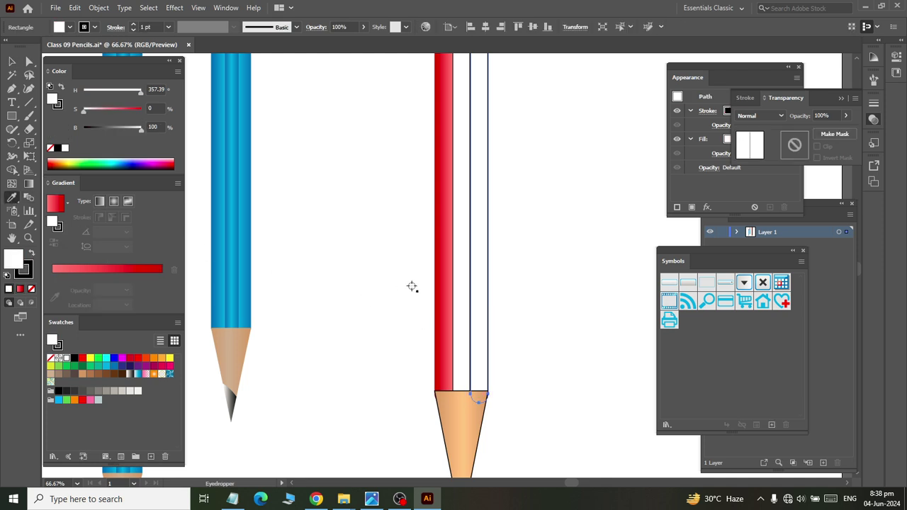
scroll(440, 284, down, 1)
click(442, 287)
click(11, 62)
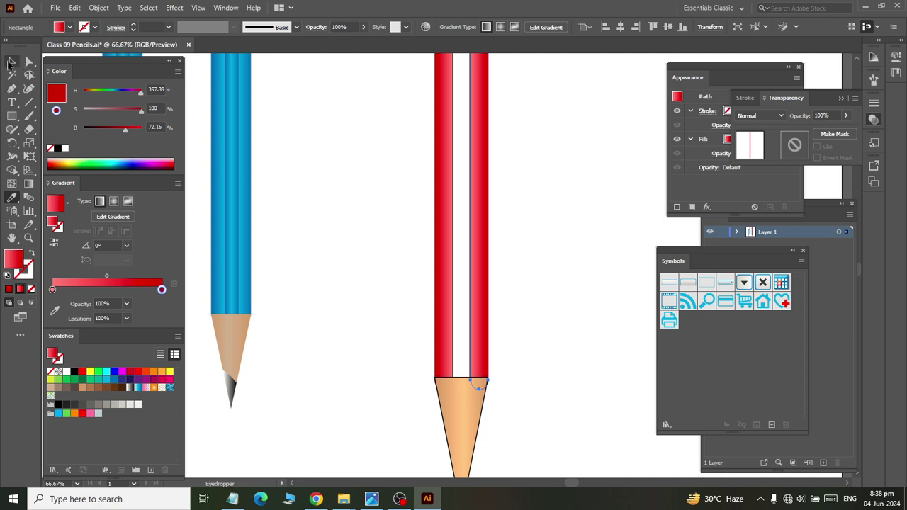
click(270, 207)
Step: Fill the middle strip with a red gradient, moving a stop to about 48.7% and adding one at the left
click(461, 262)
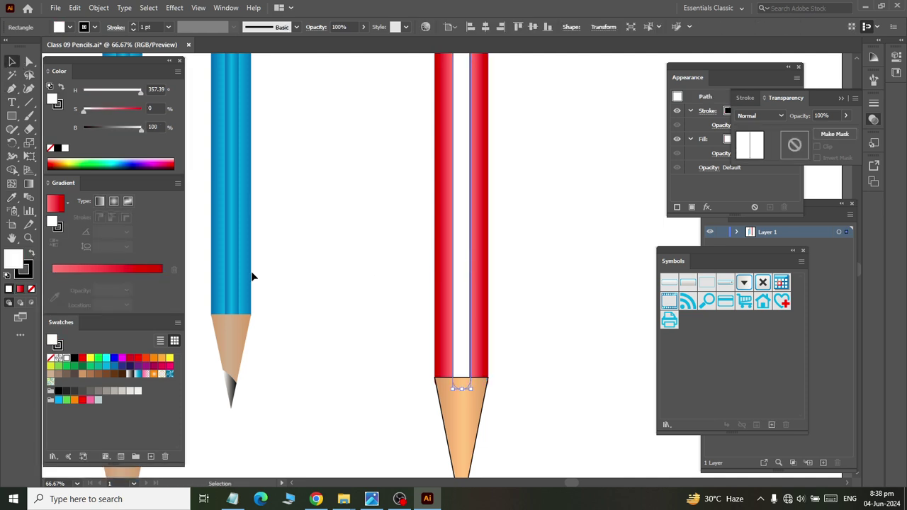
click(53, 205)
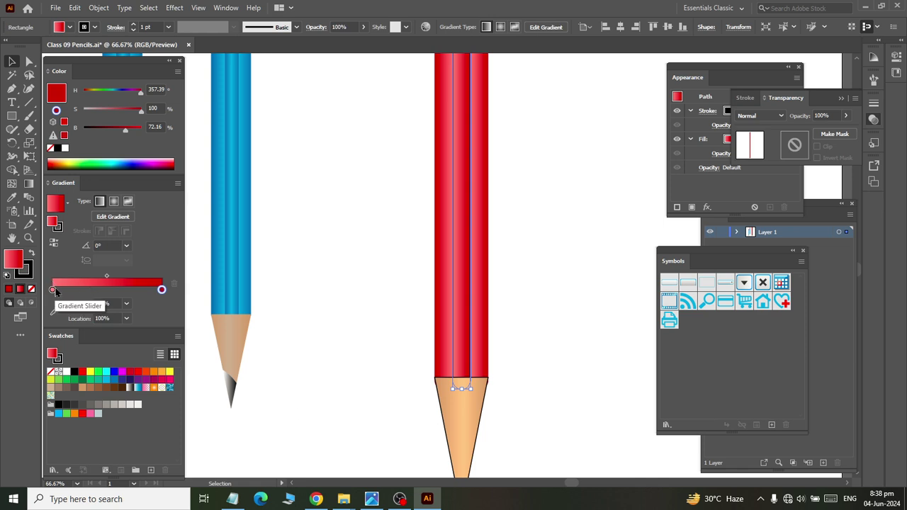
drag(162, 289, 115, 289)
key(ctrl+z)
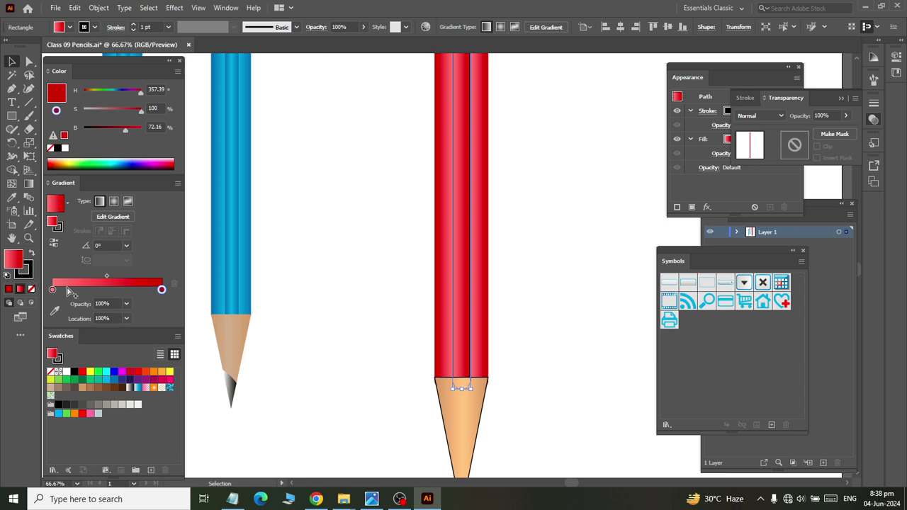
click(54, 290)
drag(53, 289, 105, 289)
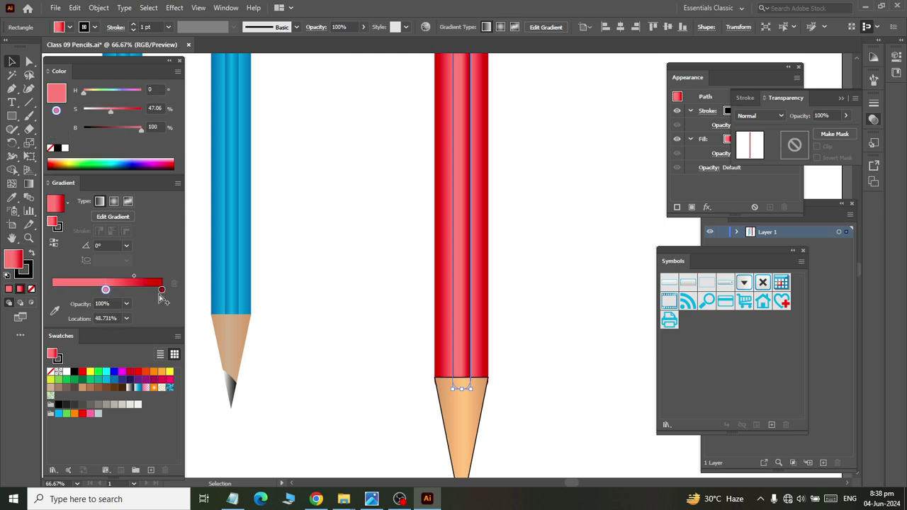
drag(162, 289, 105, 289)
click(51, 289)
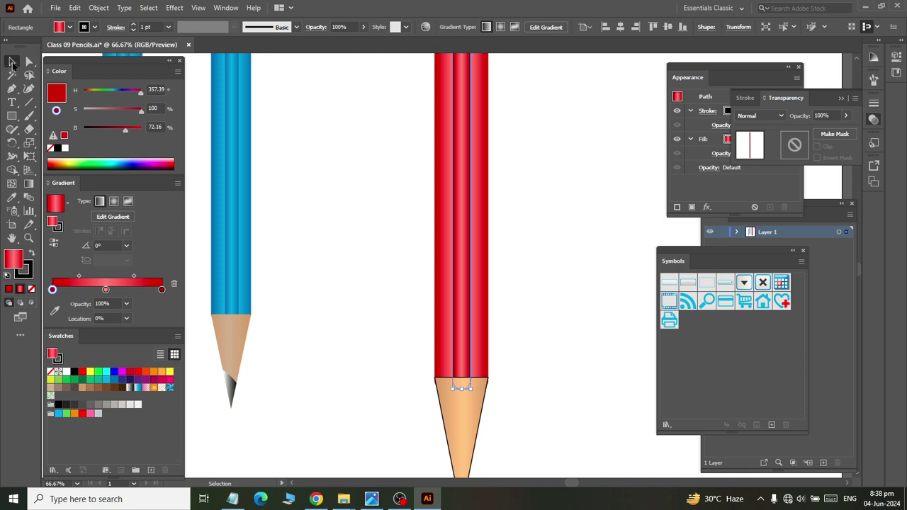
click(358, 275)
scroll(412, 349, up, 6)
Step: Remove the outlines from the pencil's selected strips and fit the artboard in view
drag(376, 291, 548, 320)
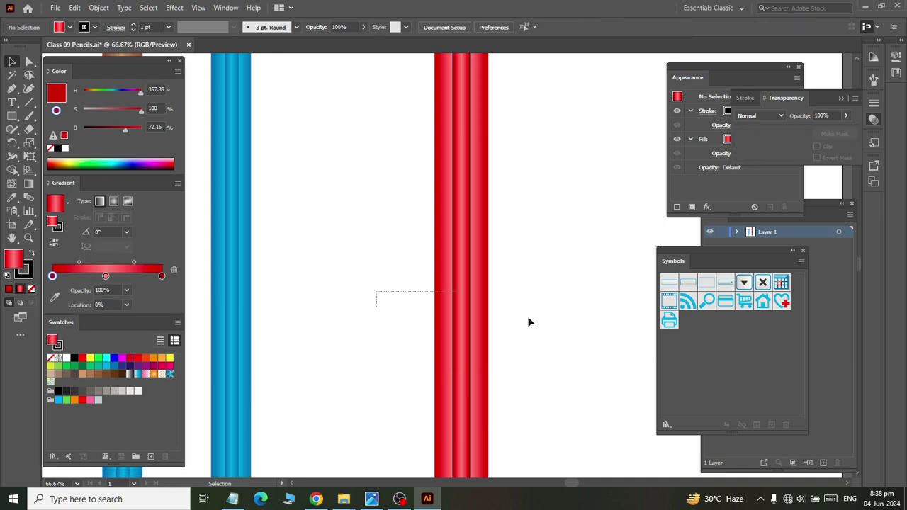
click(94, 27)
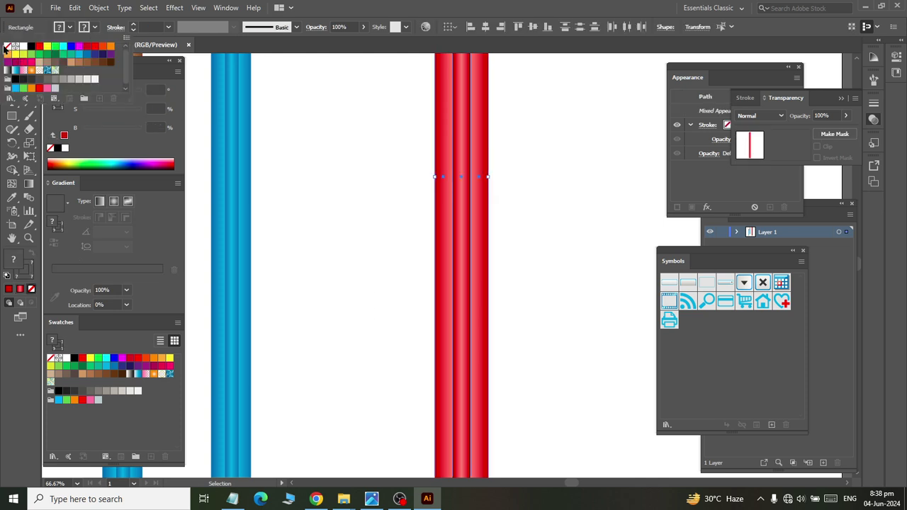
click(8, 49)
click(381, 258)
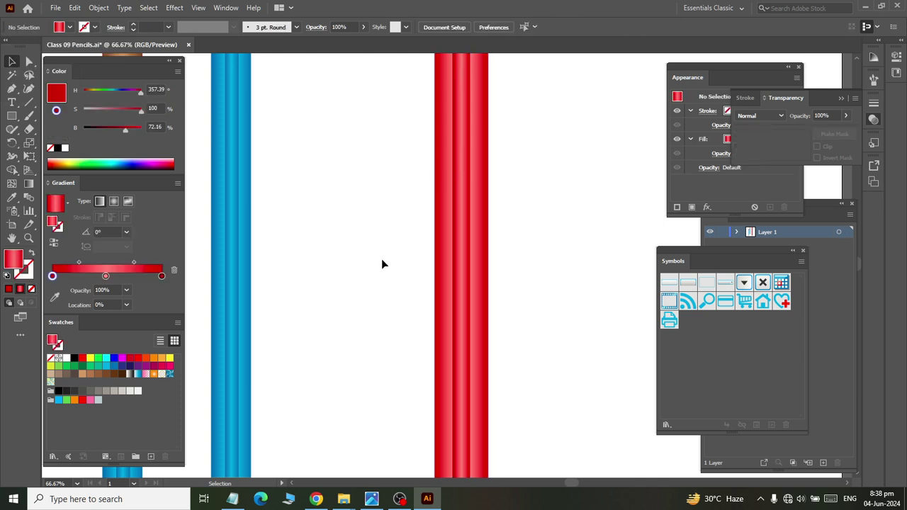
key(ctrl+0)
scroll(394, 121, up, 3)
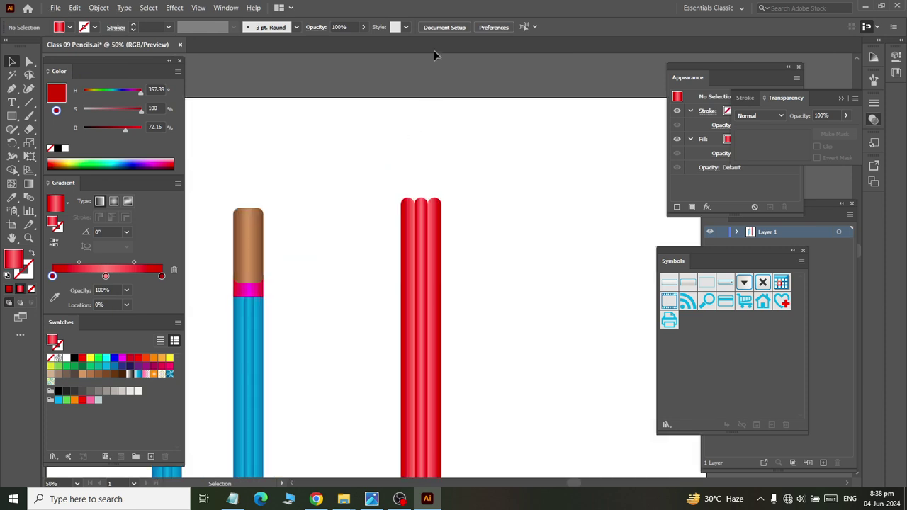
scroll(407, 56, down, 2)
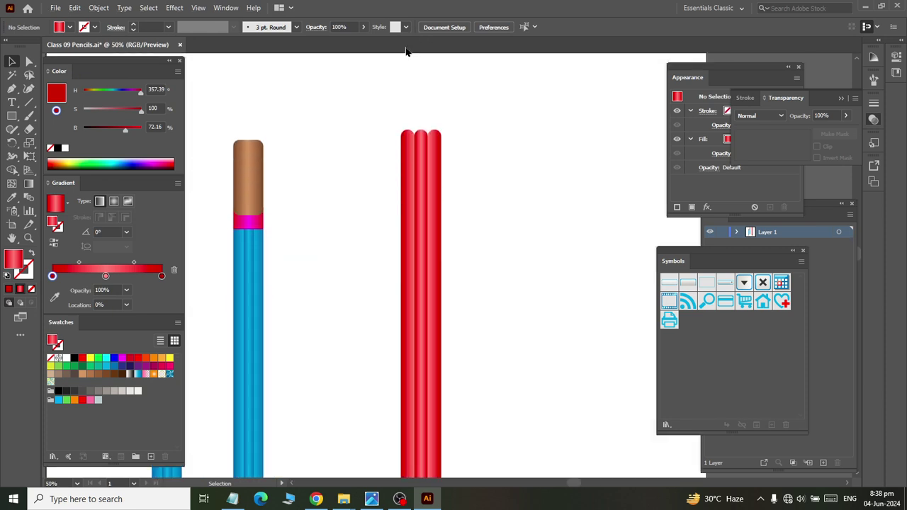
scroll(419, 57, down, 3)
scroll(421, 57, down, 2)
scroll(422, 71, down, 3)
scroll(422, 76, down, 3)
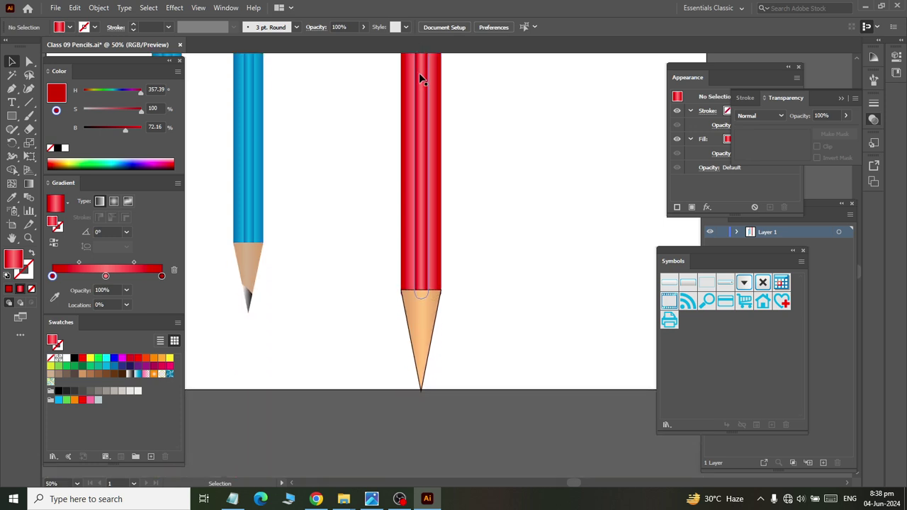
Step: Set the red pencil's wooden tip outline to None and try widening the tip to match the barrel
drag(386, 346, 494, 344)
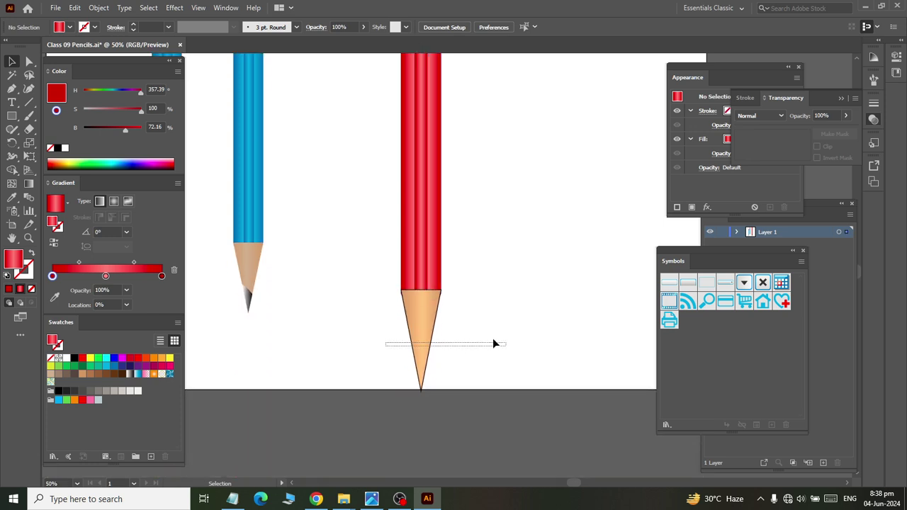
click(60, 27)
click(7, 46)
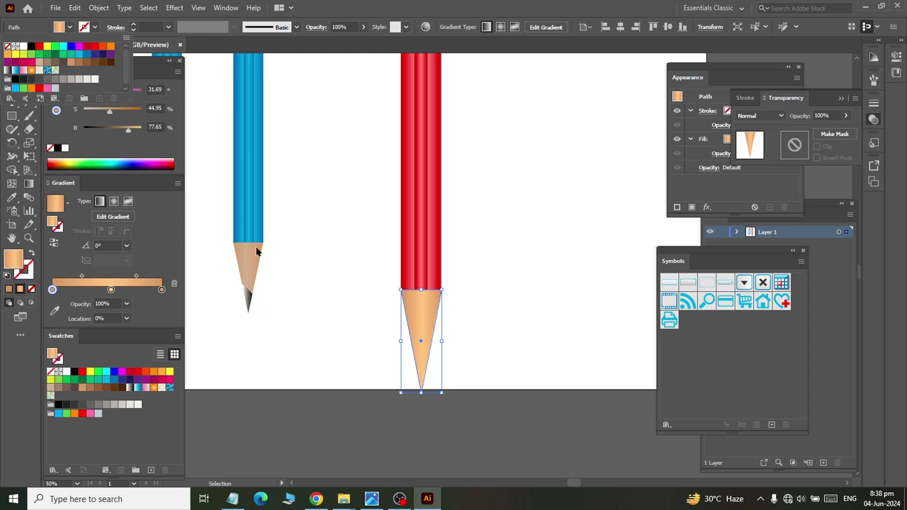
click(538, 426)
click(418, 344)
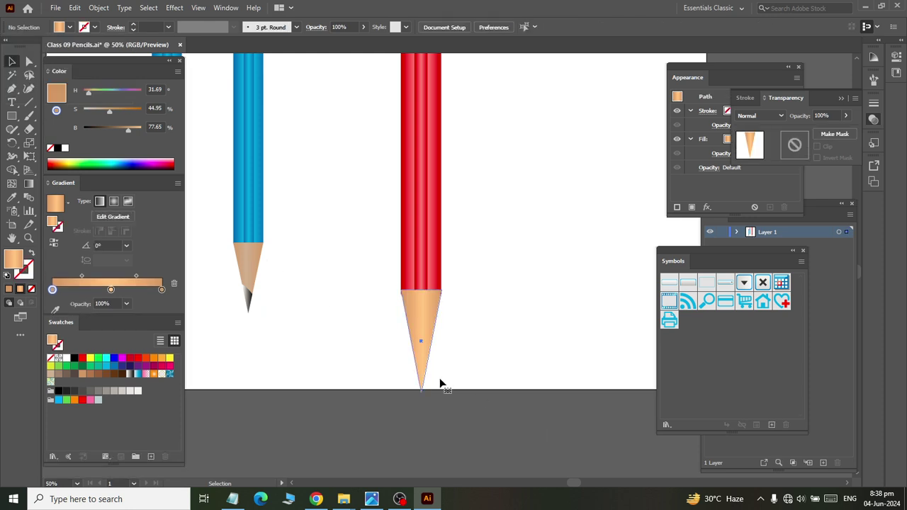
drag(441, 341, 443, 342)
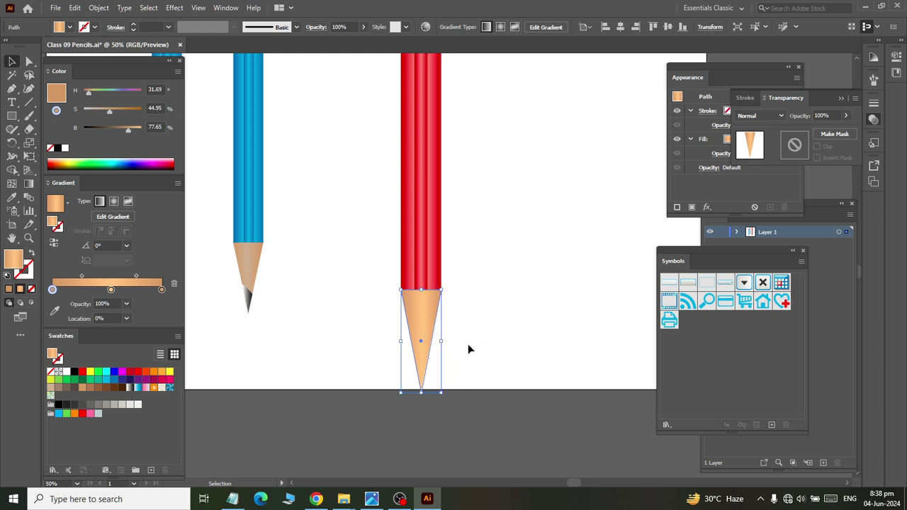
click(470, 346)
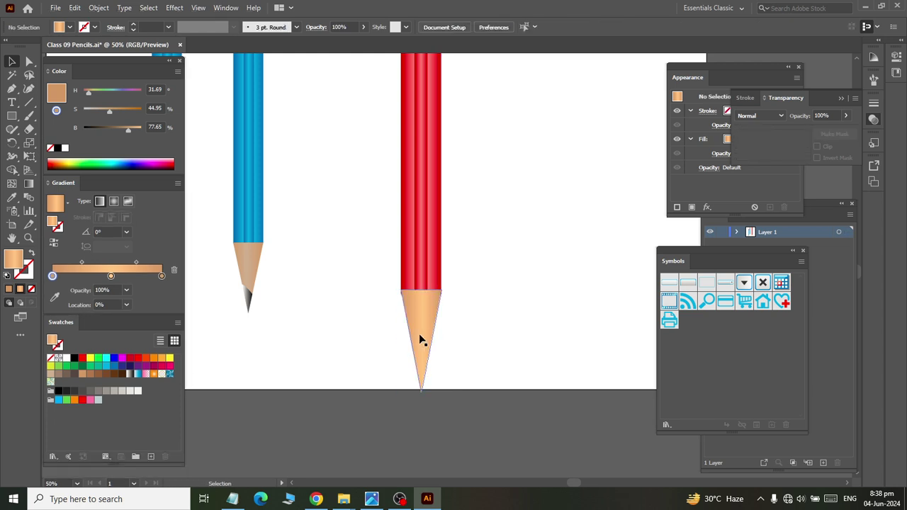
click(419, 339)
drag(440, 341, 442, 341)
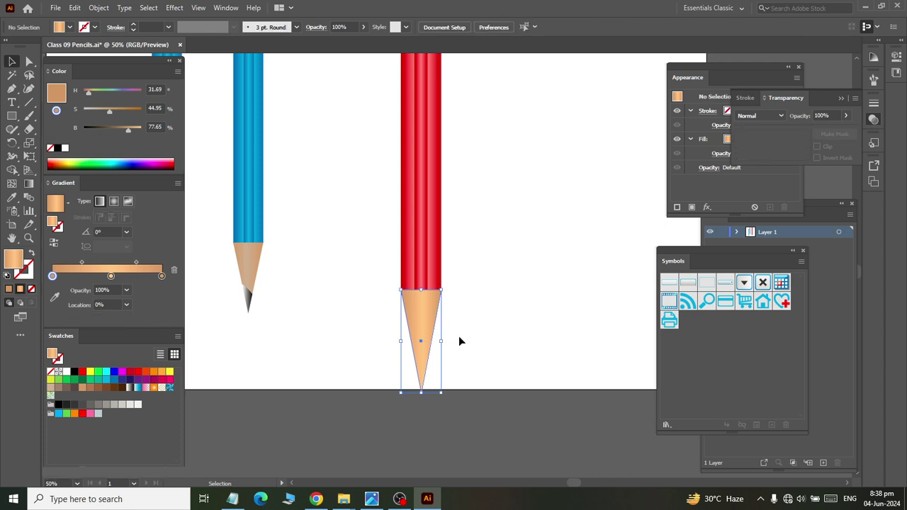
click(456, 347)
scroll(421, 340, up, 2)
Step: Nudge the red pencil's wooden tip down two arrow-key steps to meet the barrel
click(419, 338)
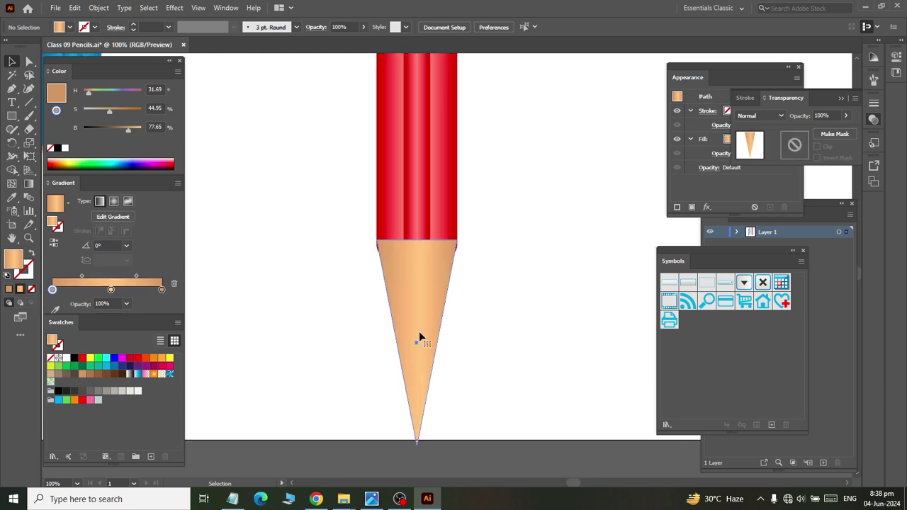
key(Down)
key(Down)
key(Down)
key(Down)
key(Down)
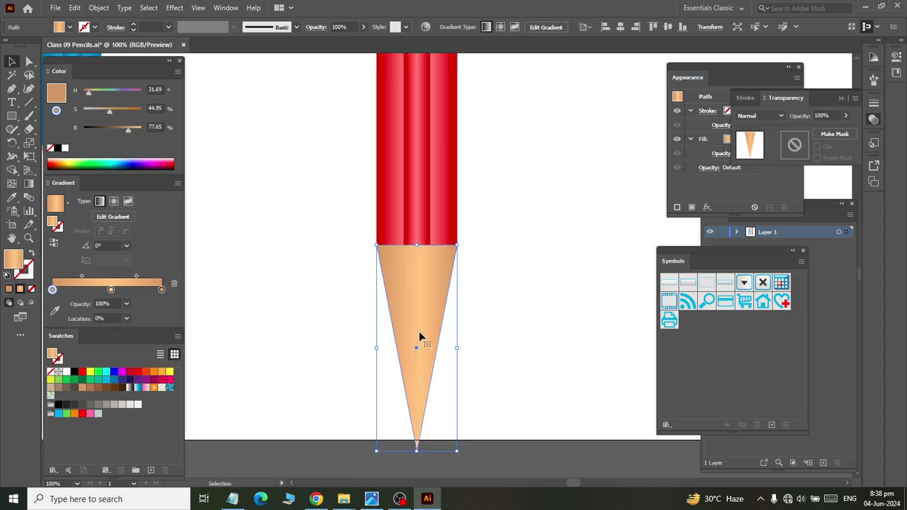
key(Down)
key(Down)
click(532, 321)
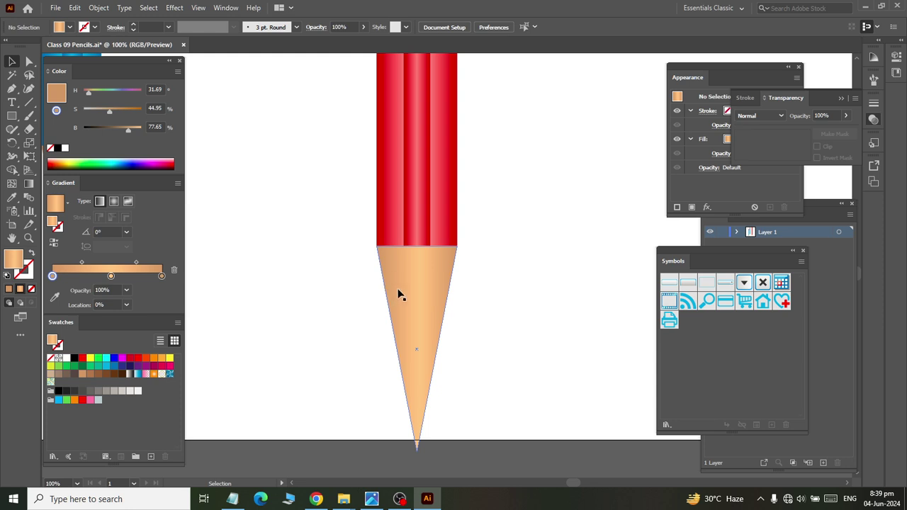
click(403, 296)
Step: Knife-cut across the wooden cone near its point, undoing a stray cut, and check the pieces
click(29, 129)
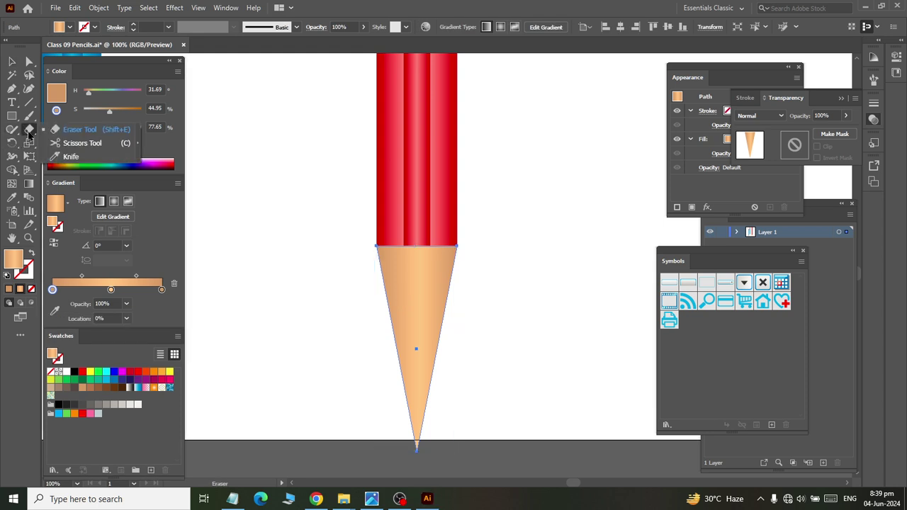
click(71, 157)
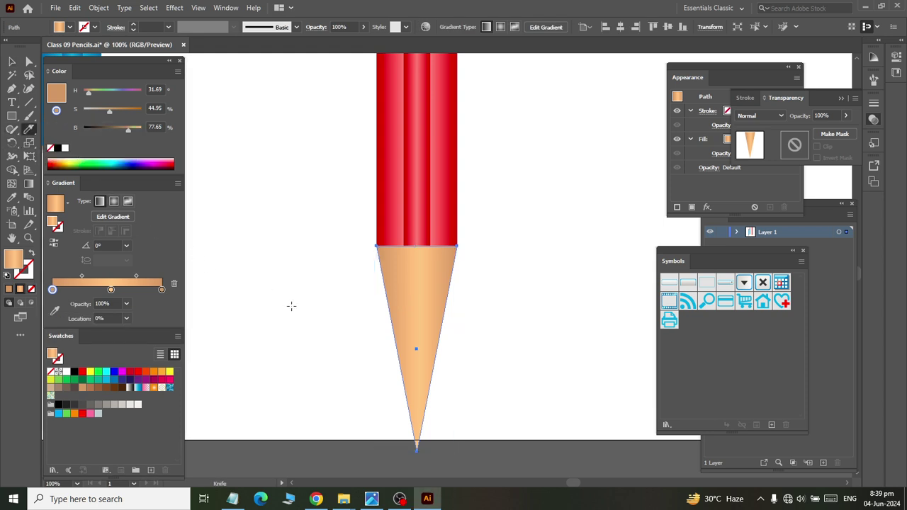
drag(400, 360, 448, 408)
drag(458, 429, 458, 428)
key(ctrl+z)
drag(429, 390, 484, 434)
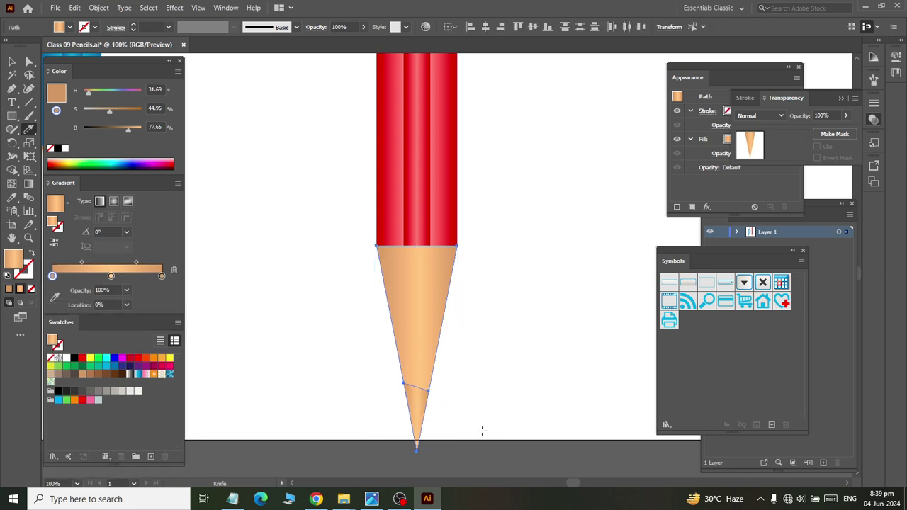
click(13, 62)
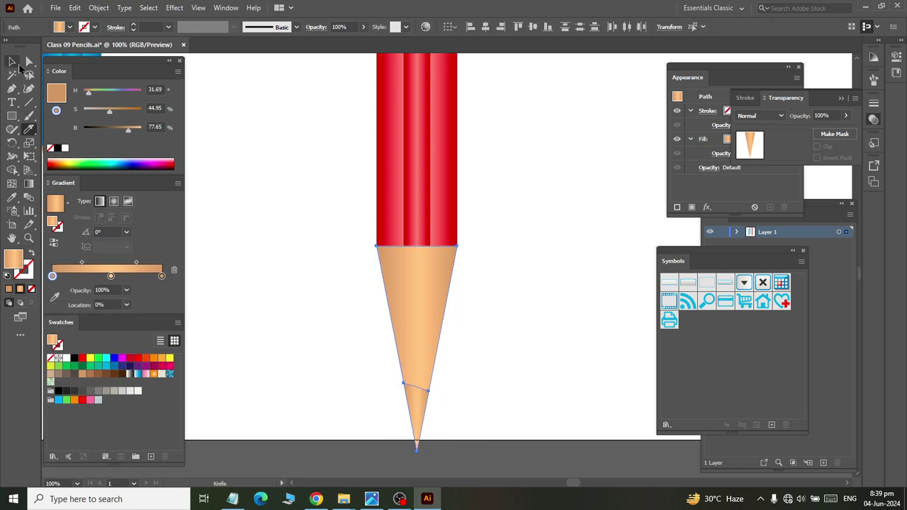
click(381, 358)
click(416, 424)
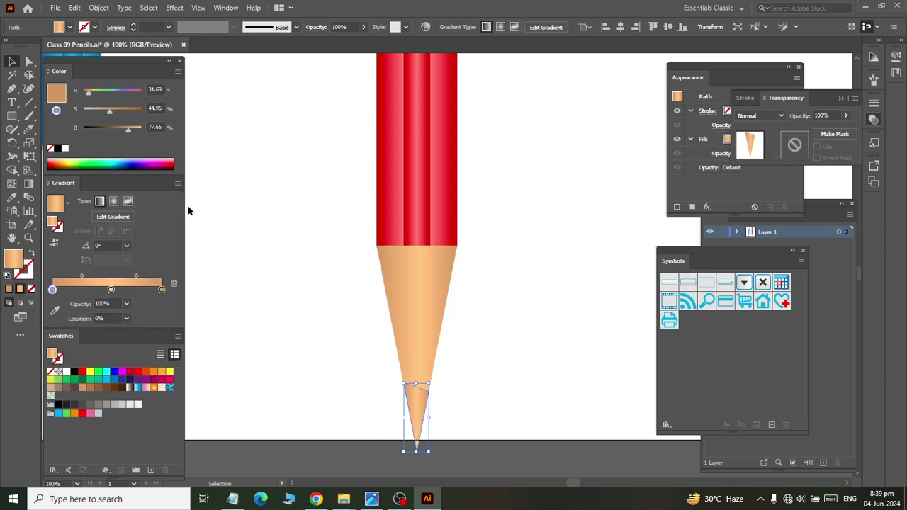
click(527, 366)
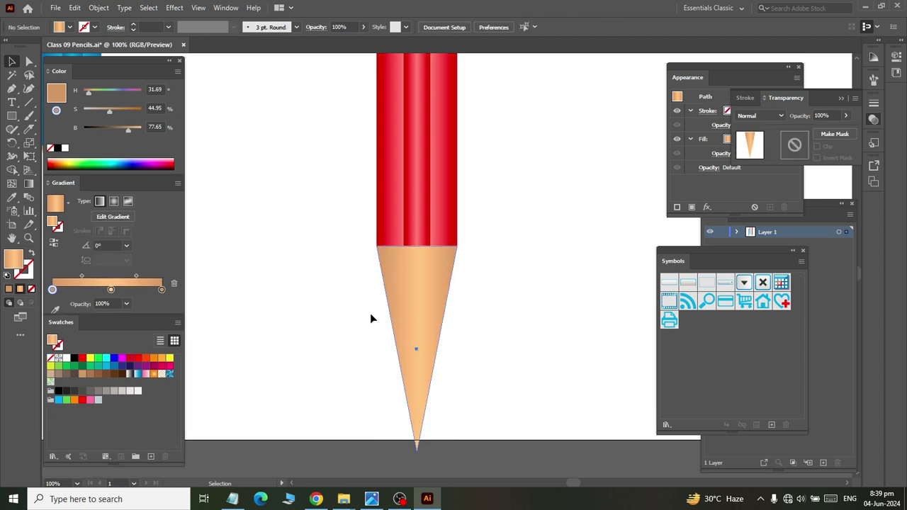
click(397, 319)
Step: Slice the cone's point off with a curved Knife cut and fill it with the black-white gradient
drag(29, 129, 57, 157)
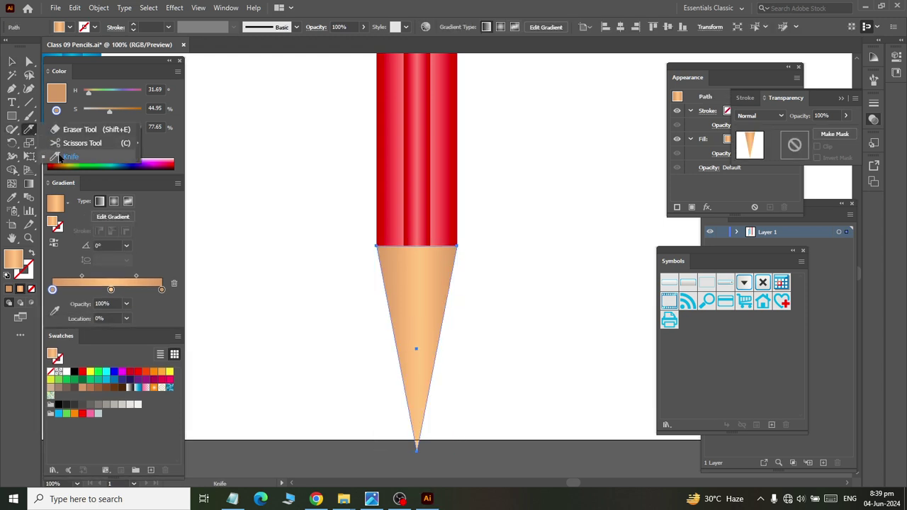
click(59, 157)
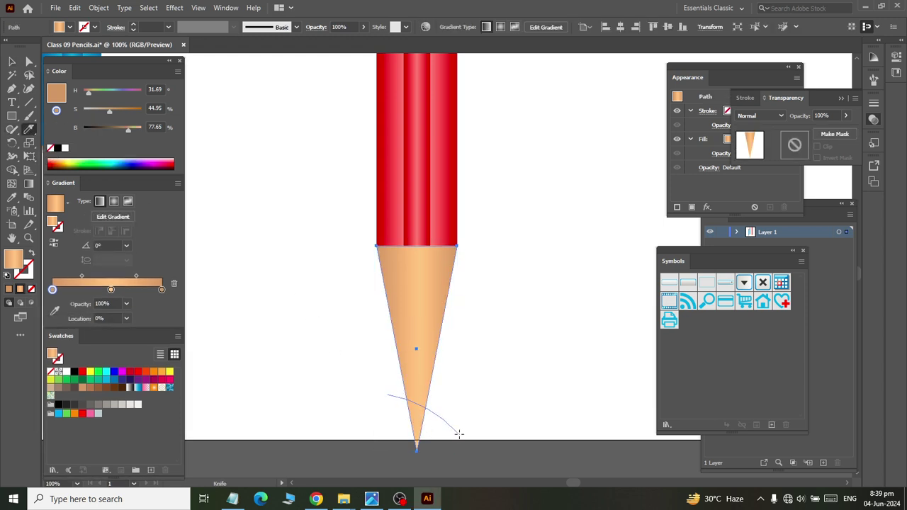
drag(436, 414, 456, 431)
click(13, 64)
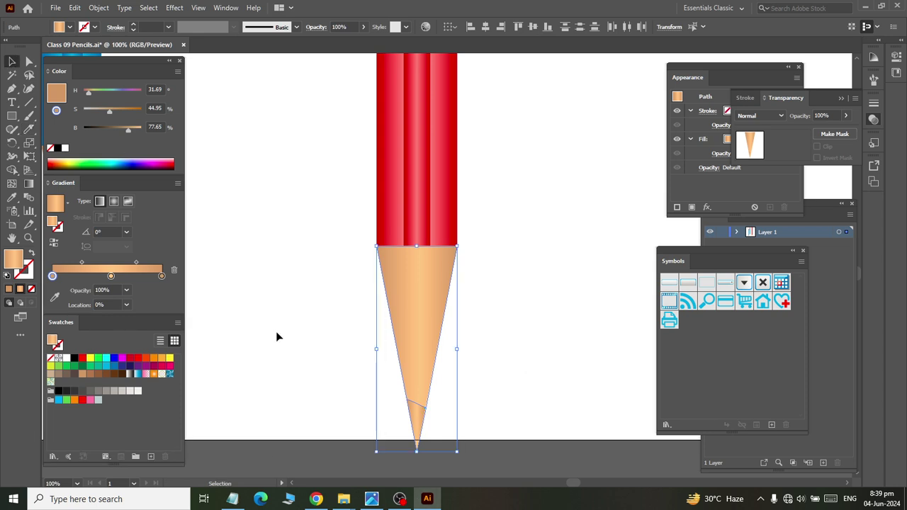
click(278, 335)
click(417, 426)
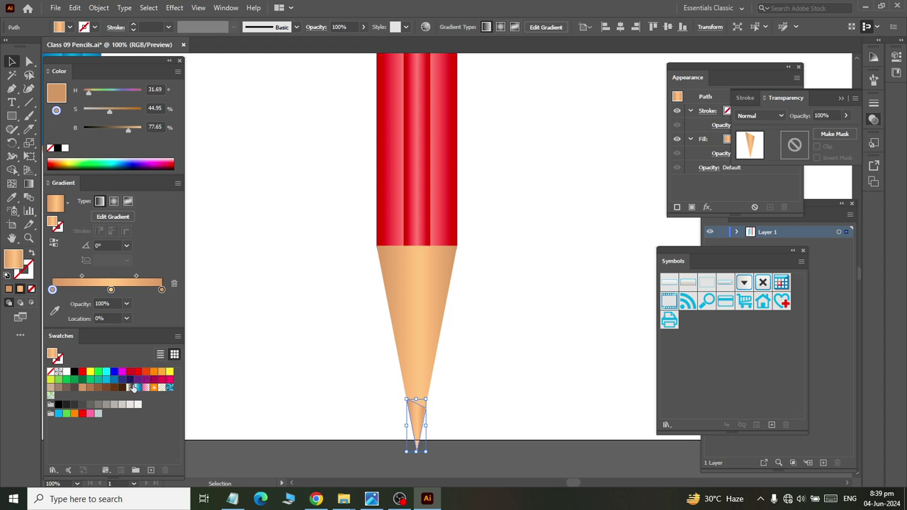
click(133, 388)
click(332, 390)
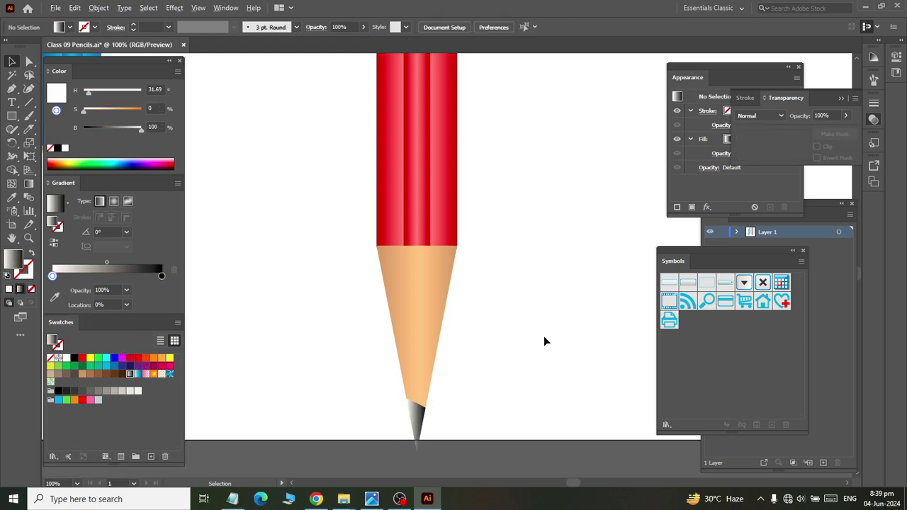
Step: Draw a gradient rounded rectangle with smaller corners above the red pencil and nudge it onto the barrel
alt+scroll(535, 327, down, 1)
scroll(531, 274, up, 1)
scroll(531, 274, up, 2)
scroll(529, 274, up, 3)
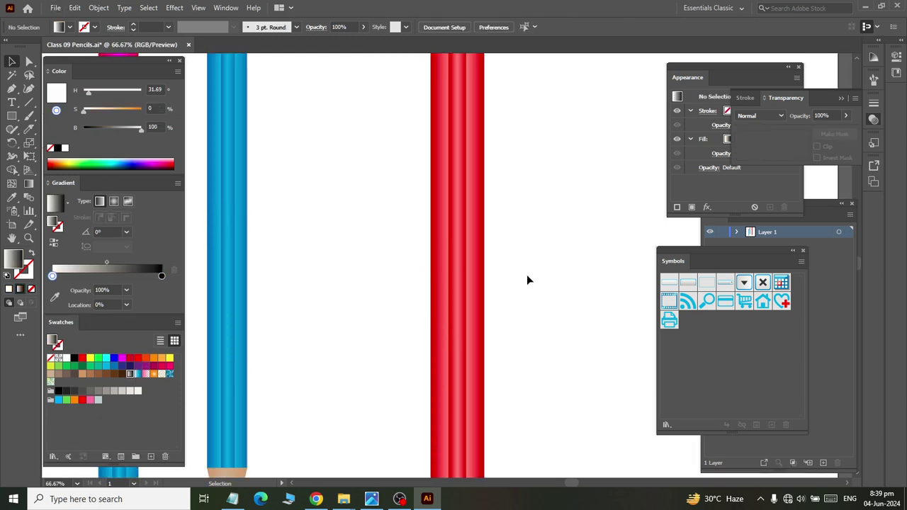
scroll(525, 277, up, 2)
scroll(517, 279, up, 4)
scroll(518, 282, up, 2)
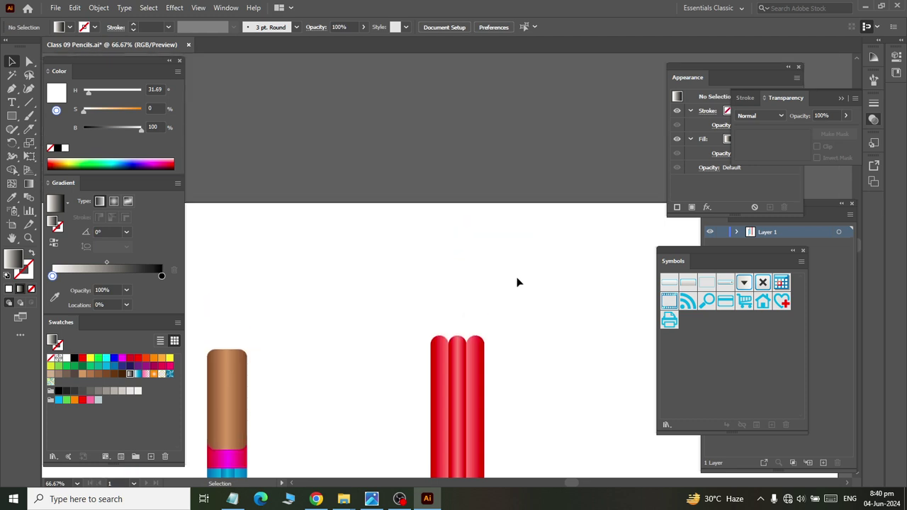
click(12, 117)
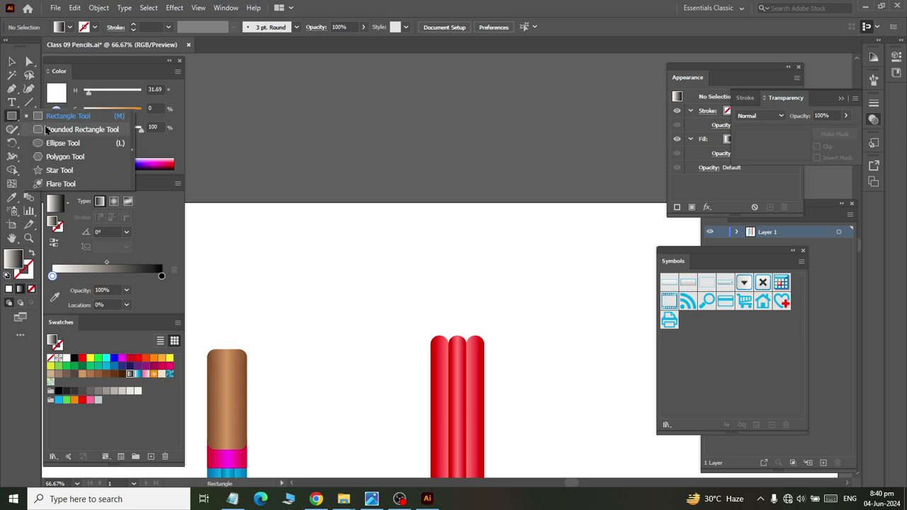
click(82, 129)
drag(395, 289, 460, 333)
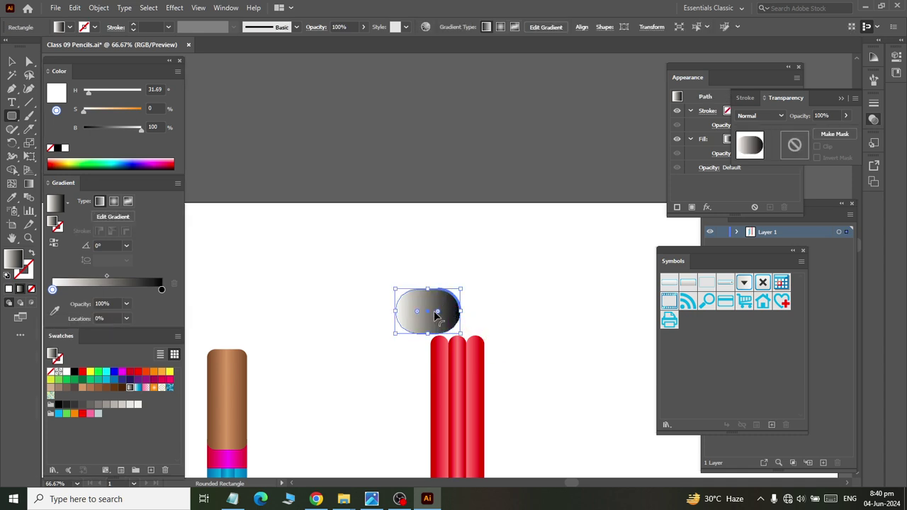
mouse_move(444, 306)
mouse_down()
mouse_move(477, 345)
mouse_move(486, 335)
mouse_move(459, 350)
mouse_move(426, 336)
mouse_move(430, 328)
mouse_up()
click(12, 62)
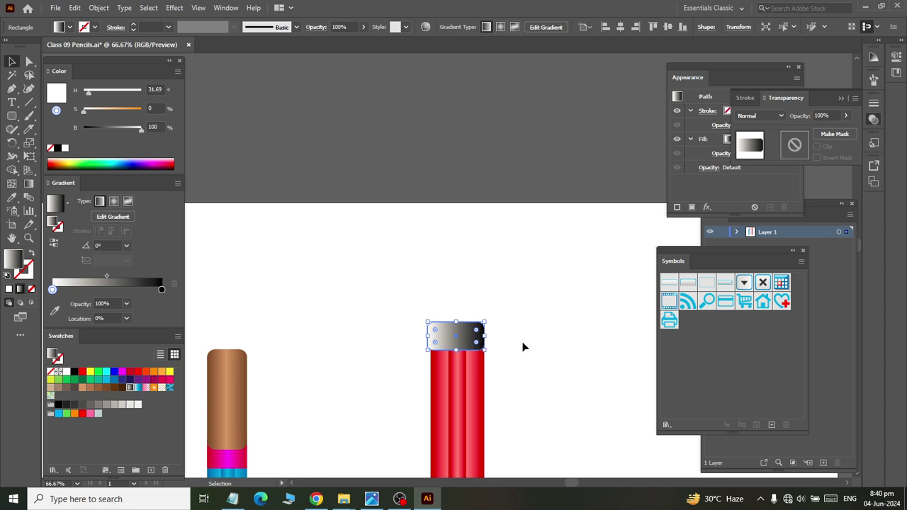
key(Right)
key(Right)
key(Right)
key(Right)
key(Right)
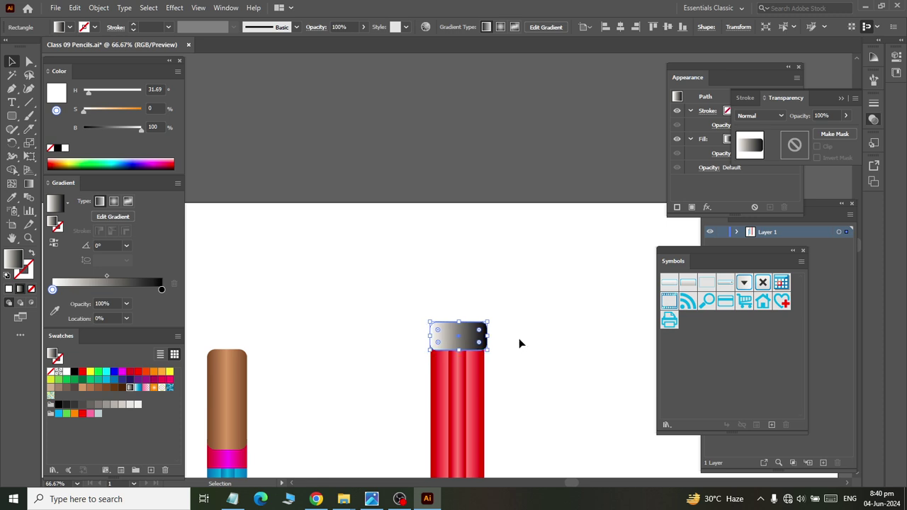
scroll(504, 338, up, 3)
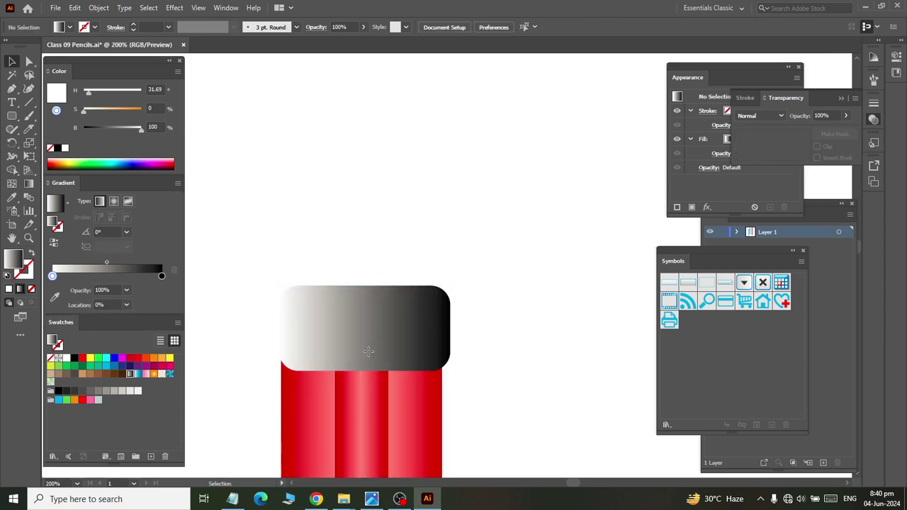
key(Left)
key(Left)
key(Left)
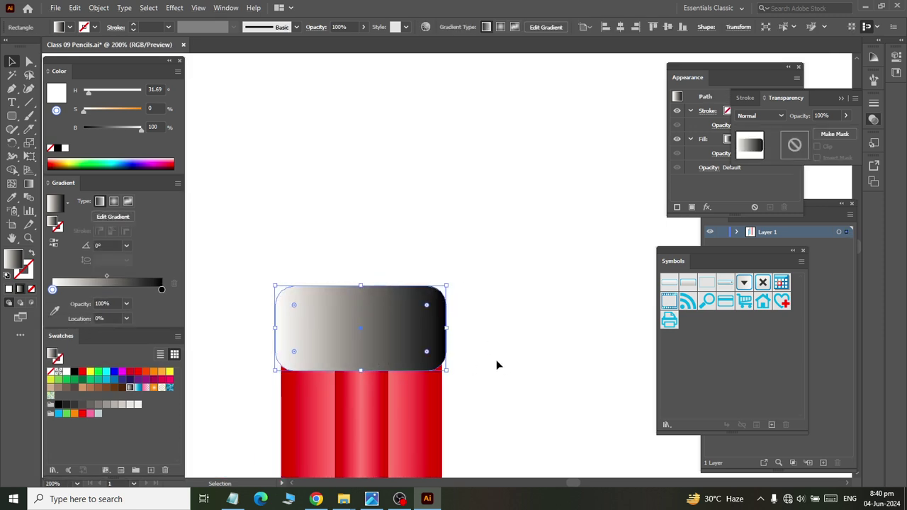
key(Right)
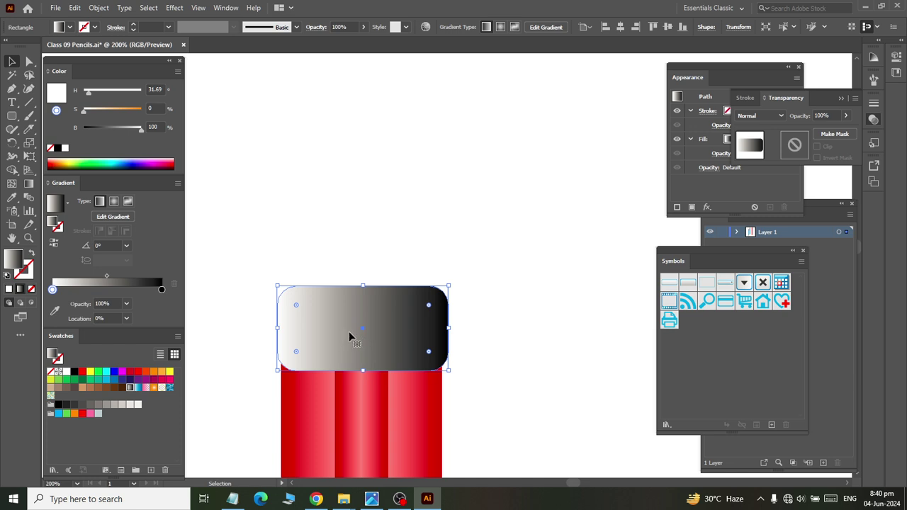
key(Down)
key(Down)
key(Down)
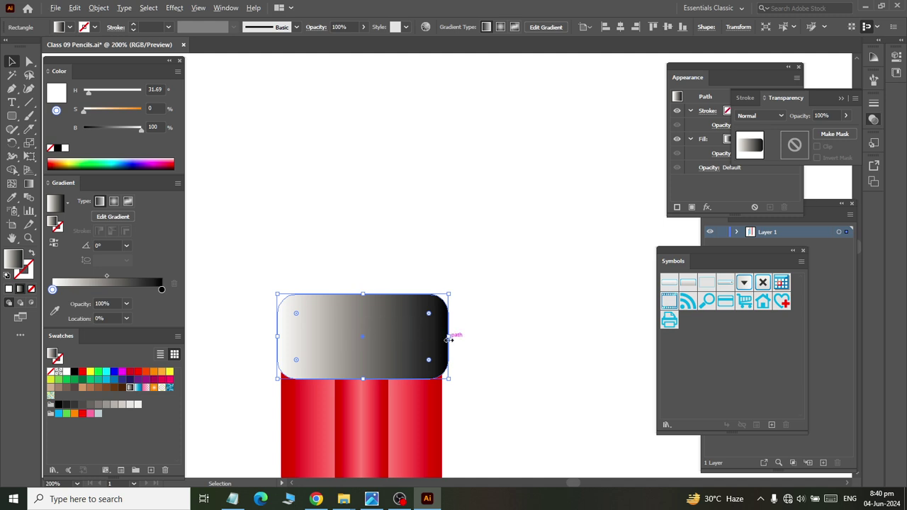
drag(448, 337, 444, 341)
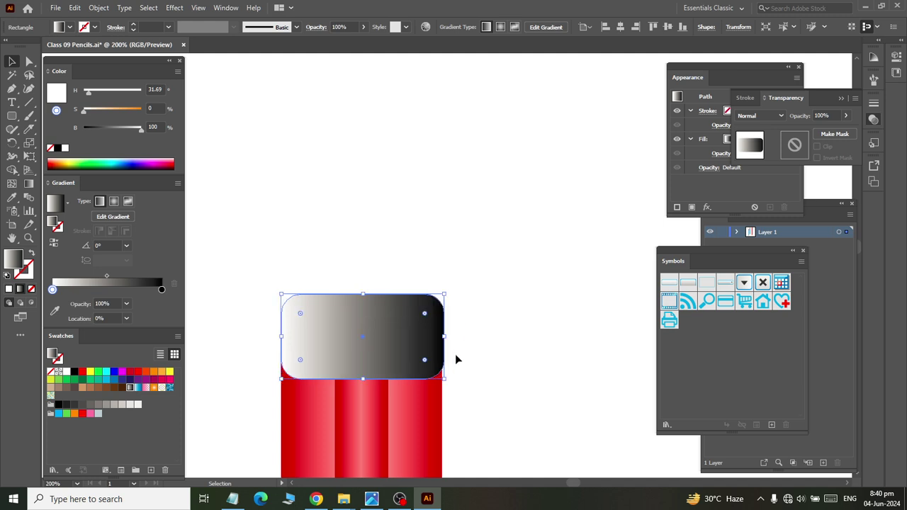
click(490, 325)
click(348, 337)
click(415, 284)
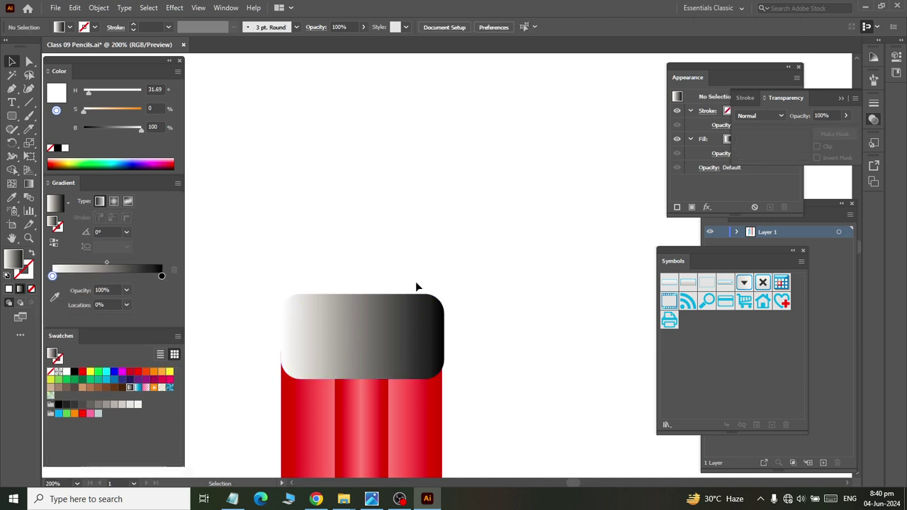
click(385, 328)
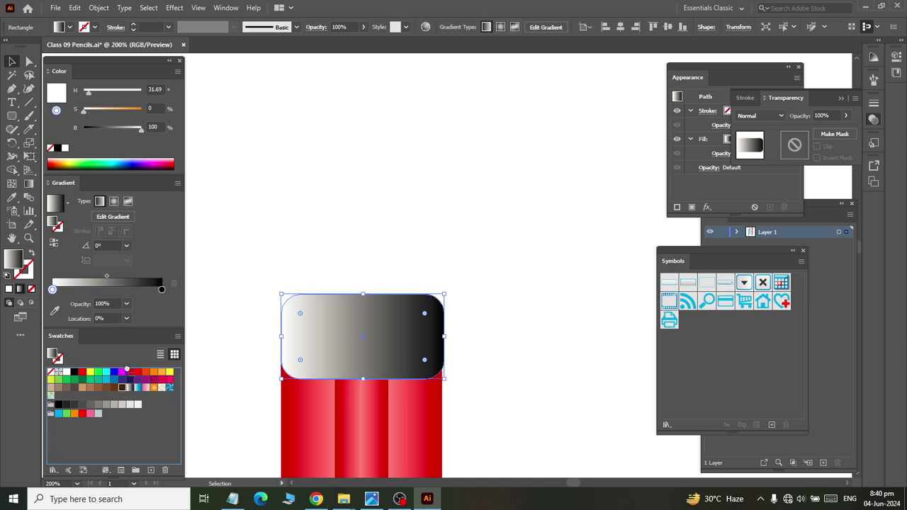
Step: Recolour the cap gradient with dark brown stops at both ends and a light tan middle stop
drag(122, 392, 143, 289)
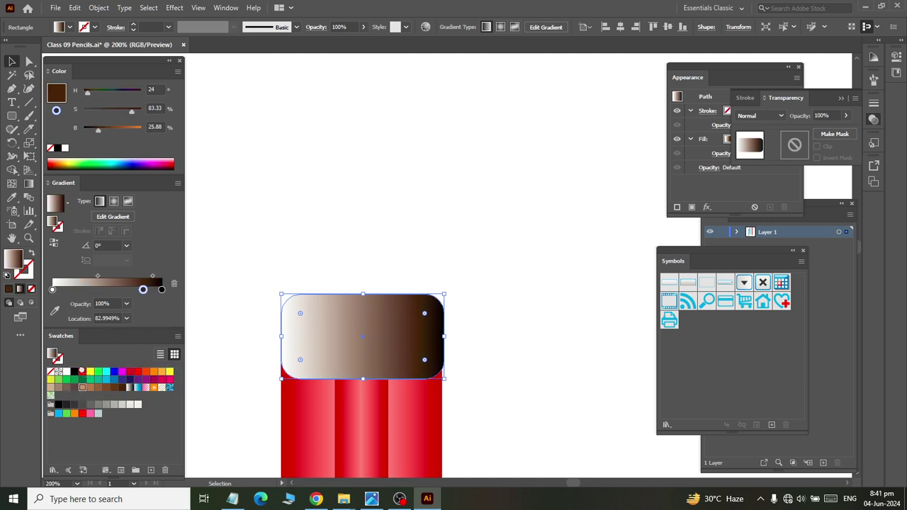
mouse_move(83, 388)
mouse_down()
mouse_move(107, 290)
mouse_move(78, 289)
mouse_up()
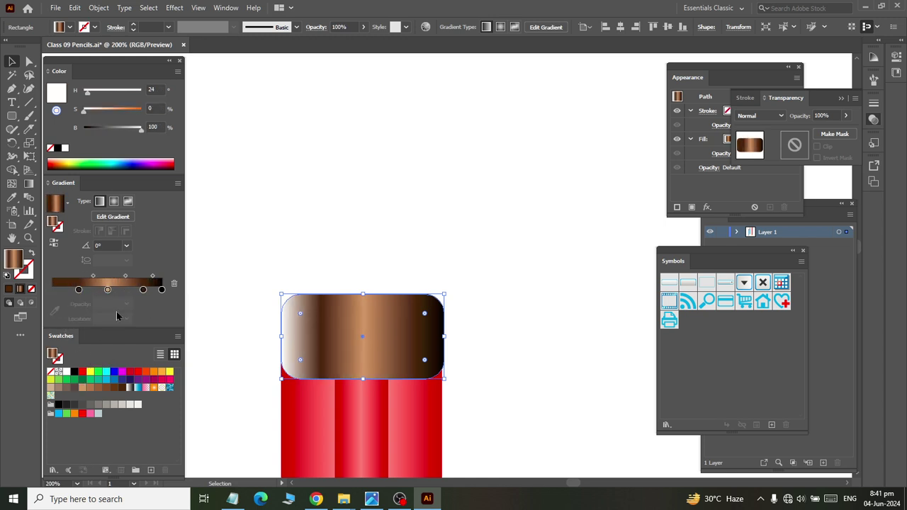
mouse_move(118, 316)
mouse_down()
mouse_move(170, 294)
mouse_move(185, 298)
mouse_up()
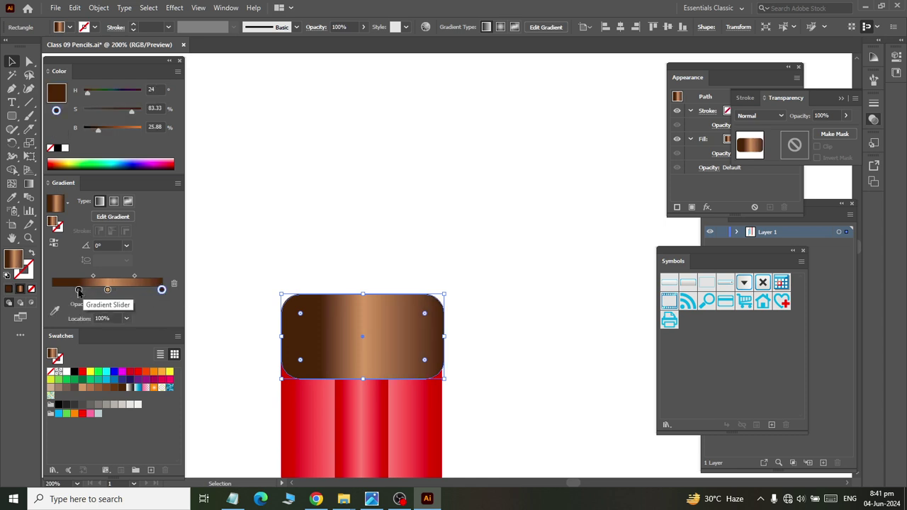
drag(78, 289, 52, 289)
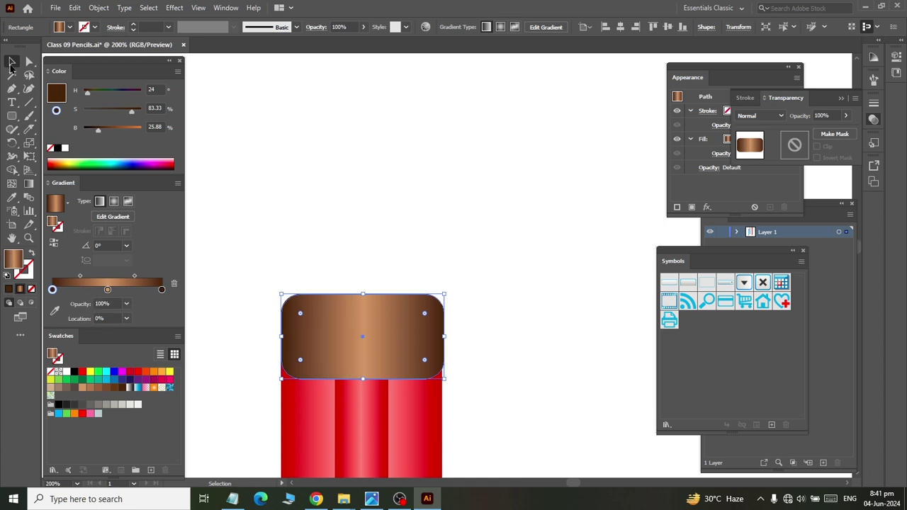
click(301, 201)
alt+scroll(301, 201, down, 3)
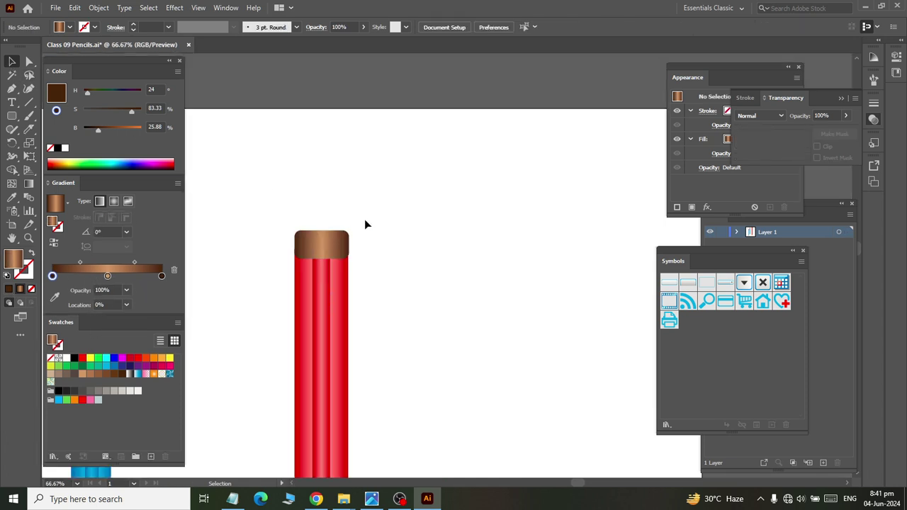
Step: Stretch the copper cap copy upward into a tall block and nudge it into place
drag(323, 248, 312, 110)
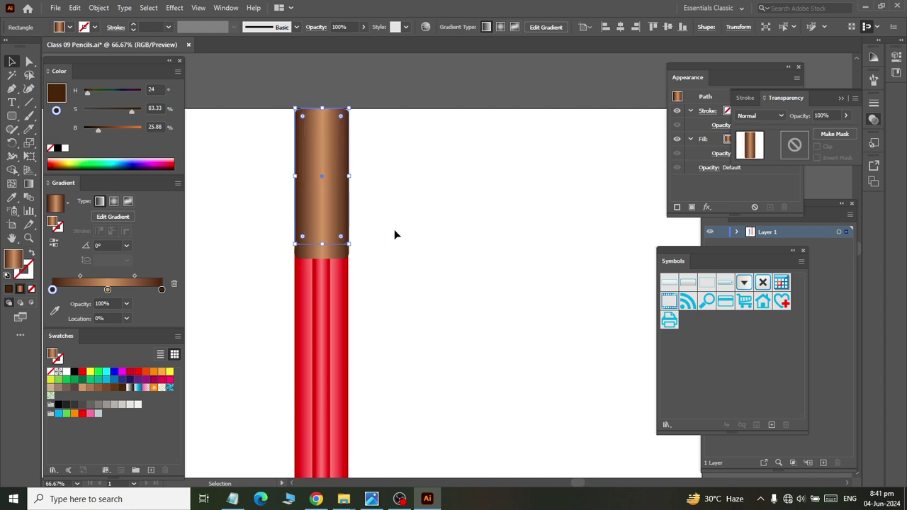
key(Up)
key(Up)
key(Up)
key(Up)
key(Up)
key(Up)
key(Up)
key(Up)
key(Up)
key(Down)
key(Down)
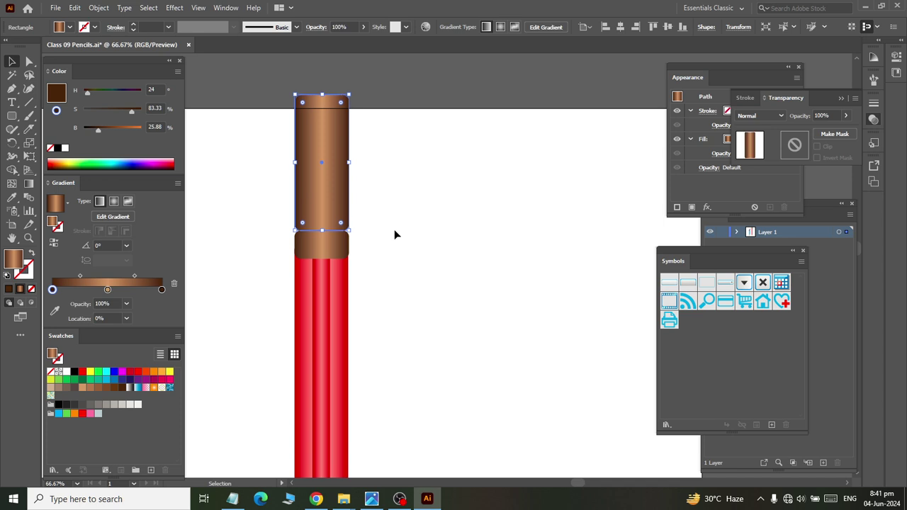
key(Down)
key(Down)
key(Down)
key(Down)
key(Down)
key(Down)
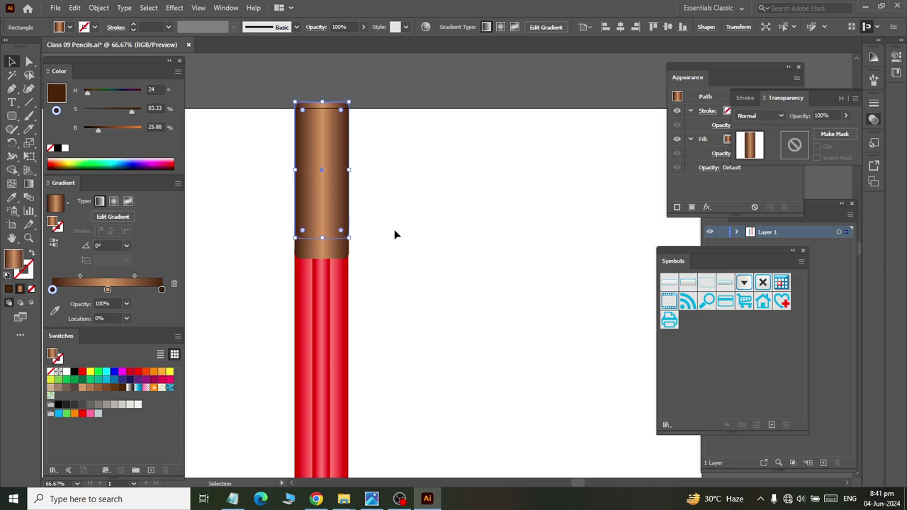
Step: Reselect the tall block and drop a magenta stop onto its gradient
click(419, 276)
click(337, 220)
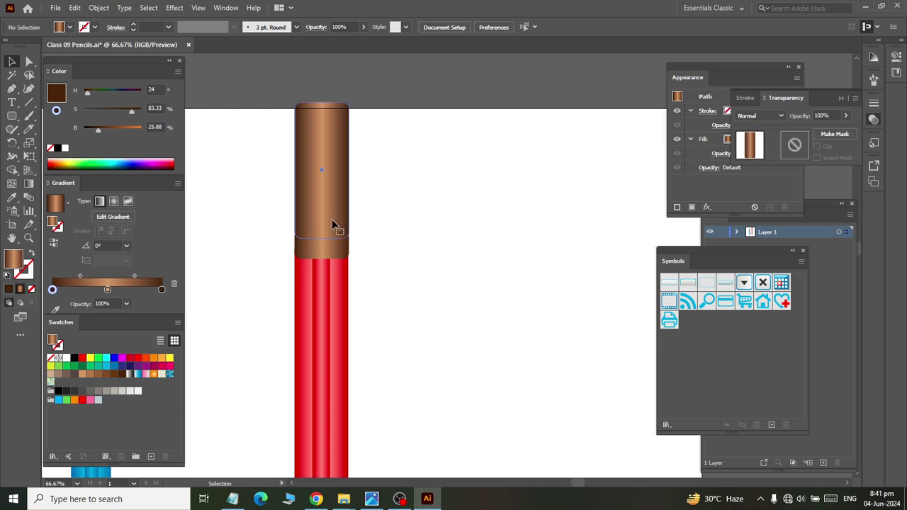
drag(122, 376, 105, 289)
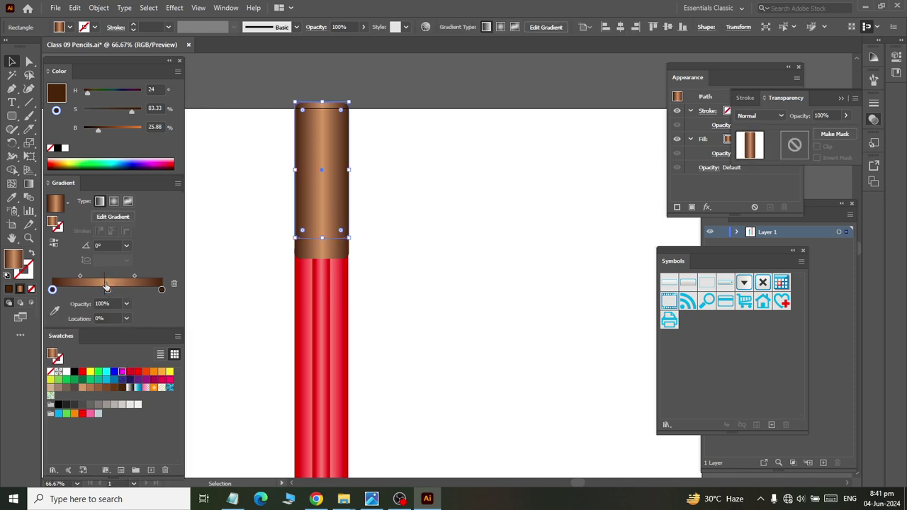
Step: Strip the dark brown and tan stops from the eraser block's gradient
drag(162, 290, 147, 337)
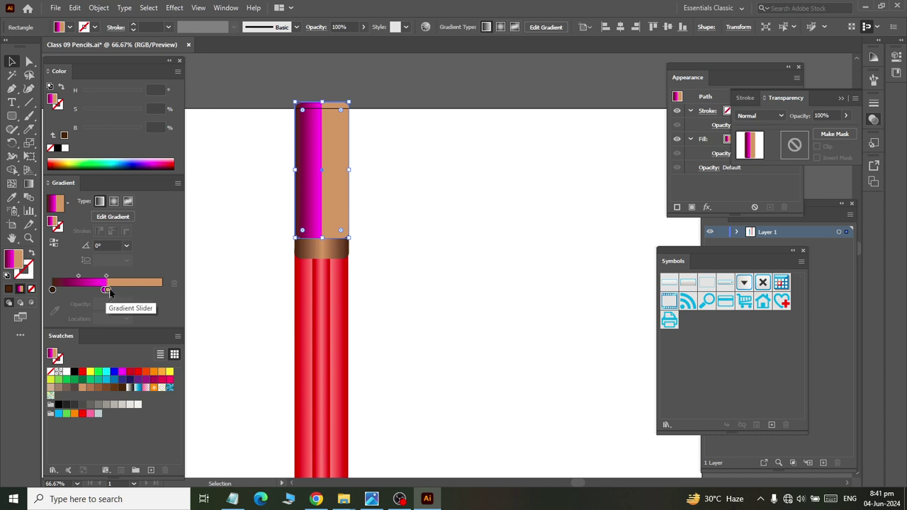
click(77, 290)
drag(53, 298, 223, 305)
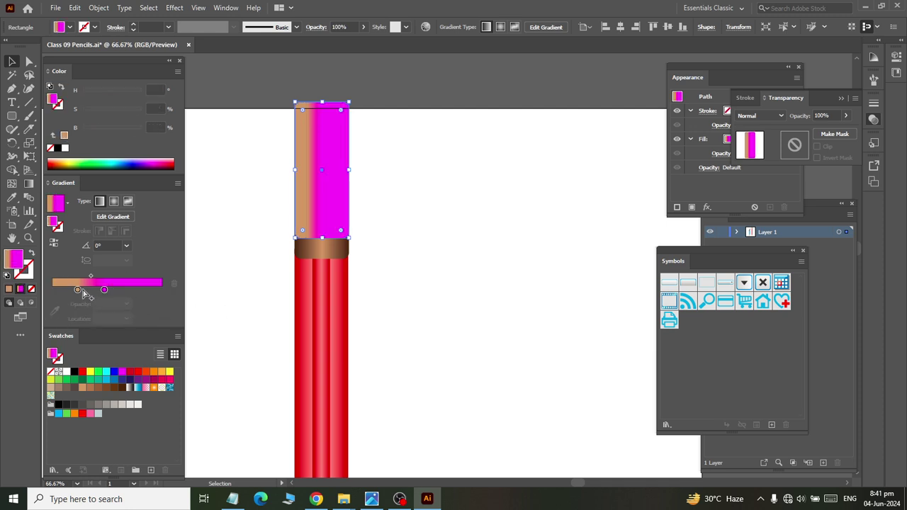
drag(78, 289, 106, 290)
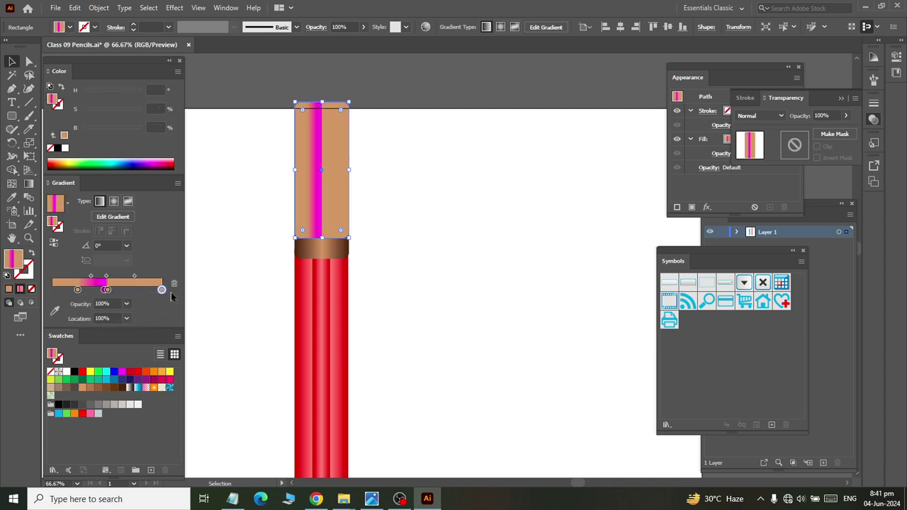
click(162, 290)
mouse_move(106, 290)
mouse_down()
mouse_move(90, 301)
mouse_move(52, 290)
mouse_up()
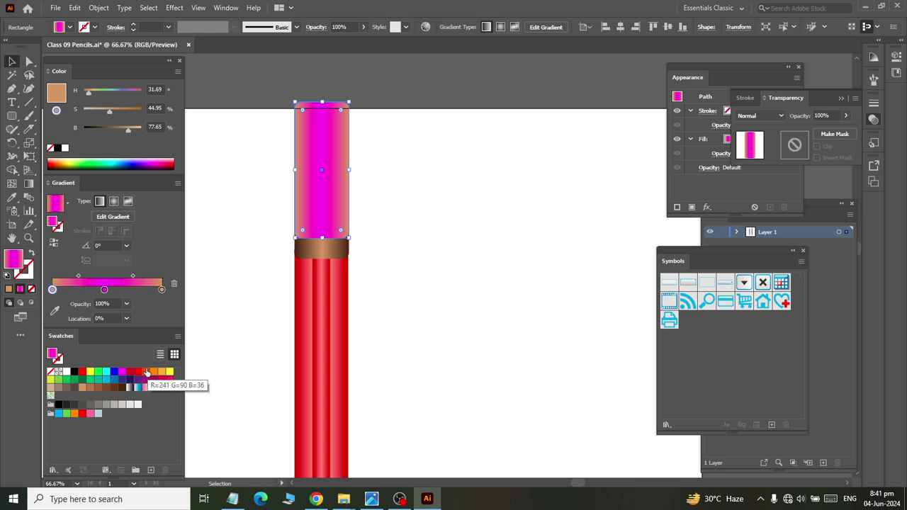
Step: Rebuild the gradient with dark green at both ends and light green centred
drag(154, 371, 110, 289)
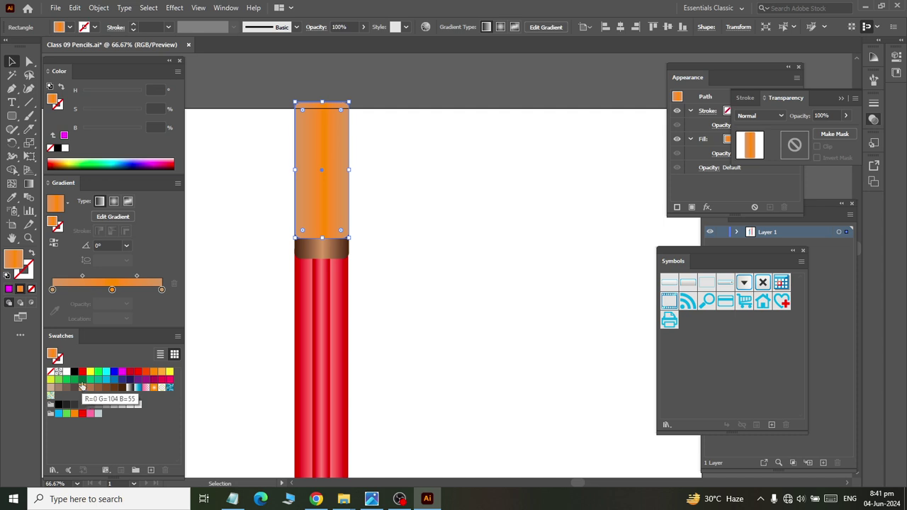
drag(82, 386, 144, 289)
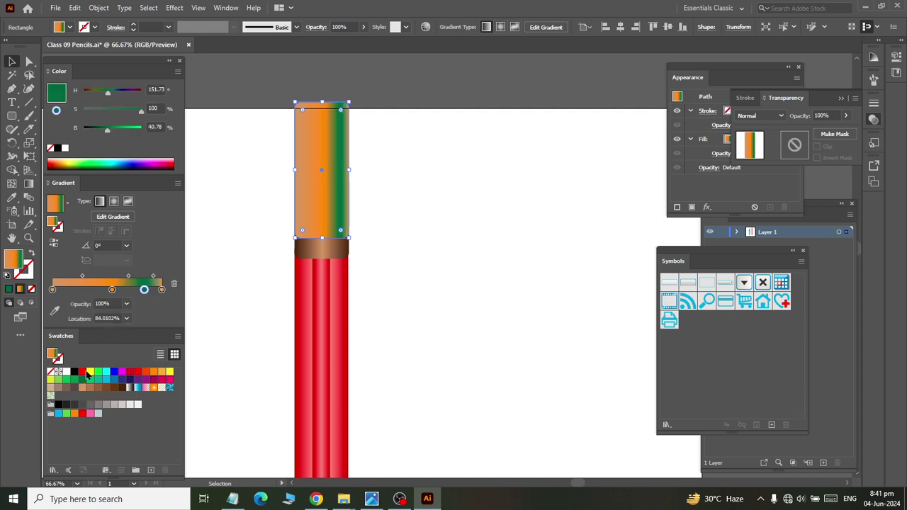
mouse_move(91, 299)
mouse_down()
mouse_move(101, 289)
mouse_move(70, 290)
mouse_move(57, 319)
mouse_up()
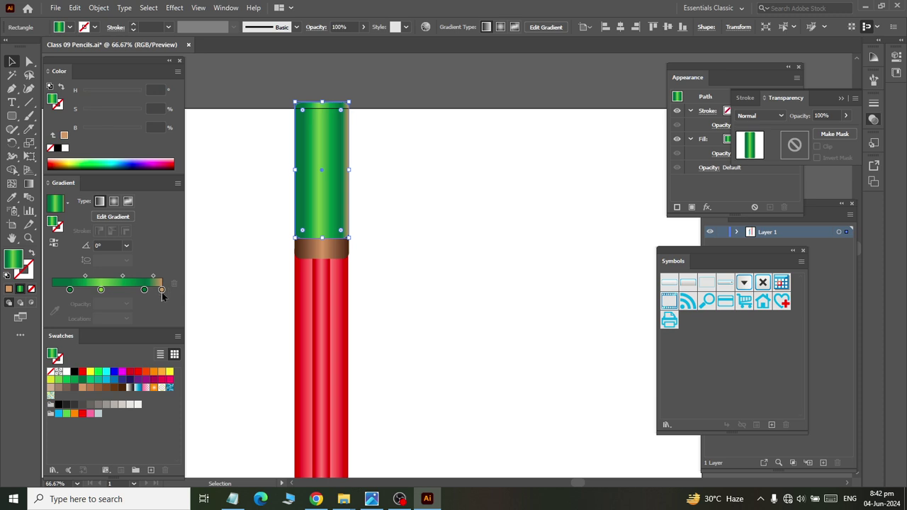
mouse_move(162, 289)
mouse_down()
mouse_move(166, 319)
mouse_move(162, 289)
mouse_up()
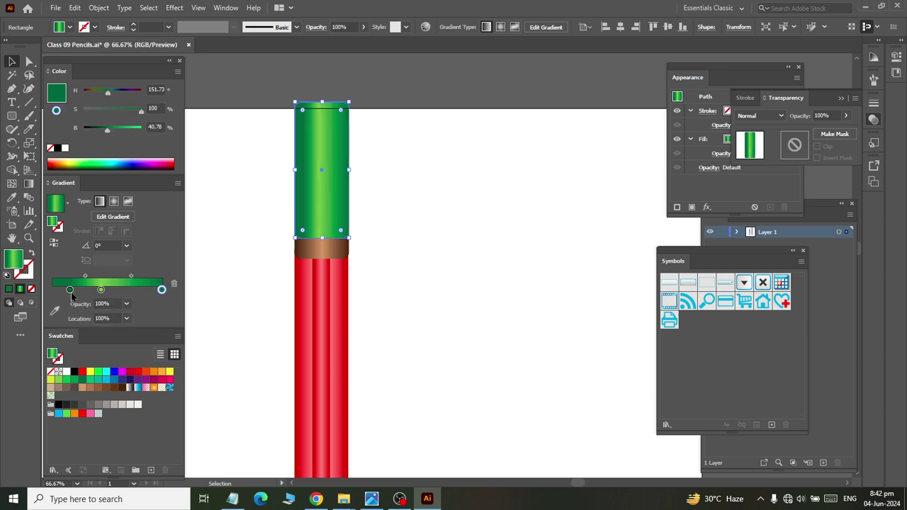
mouse_move(70, 290)
mouse_down()
mouse_move(52, 290)
mouse_move(107, 290)
mouse_up()
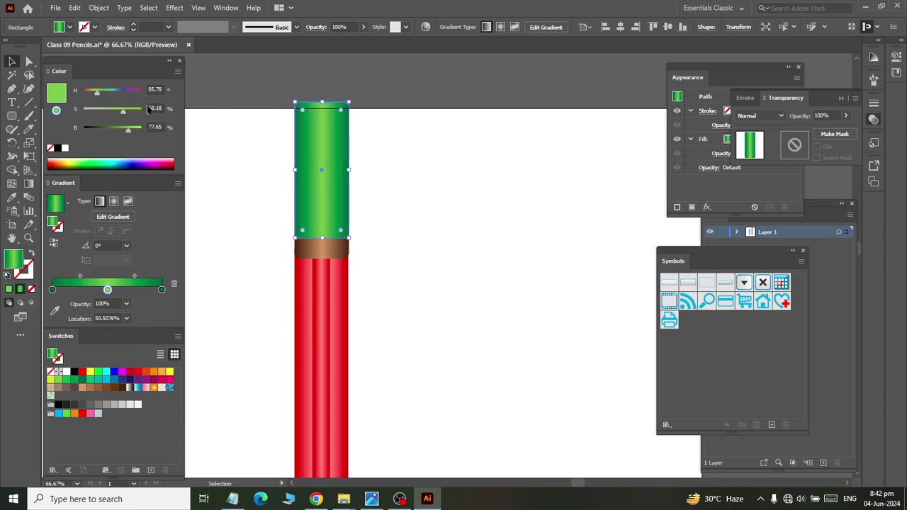
Step: Zoom out to the whole artboard and marquee-select the red pencil
click(438, 211)
scroll(438, 212, down, 5)
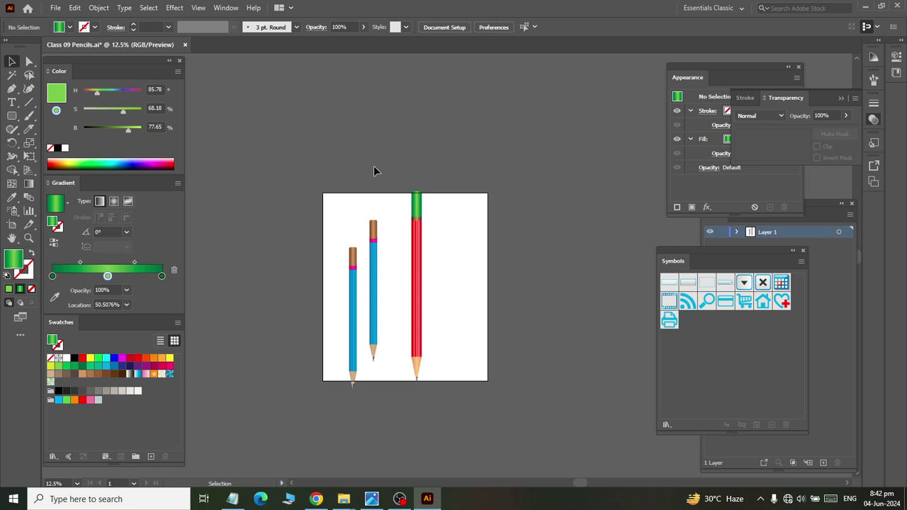
drag(385, 177, 469, 408)
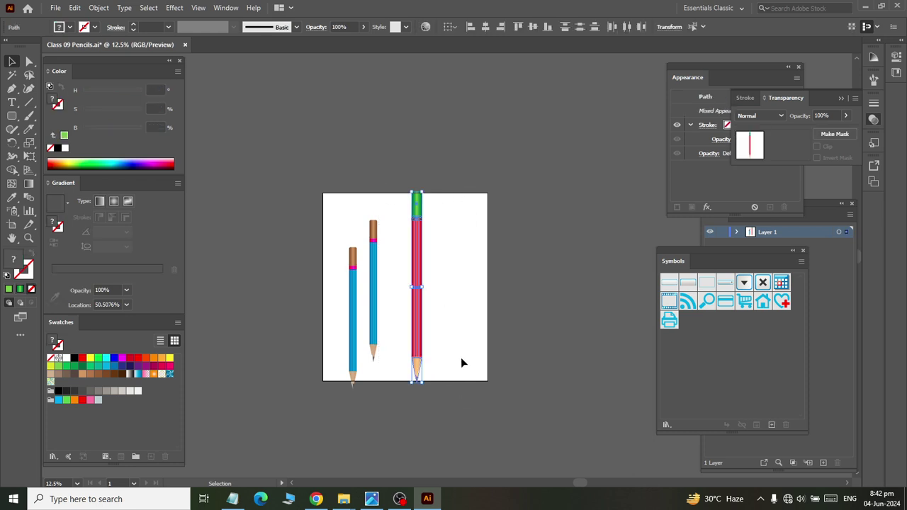
drag(461, 381, 390, 161)
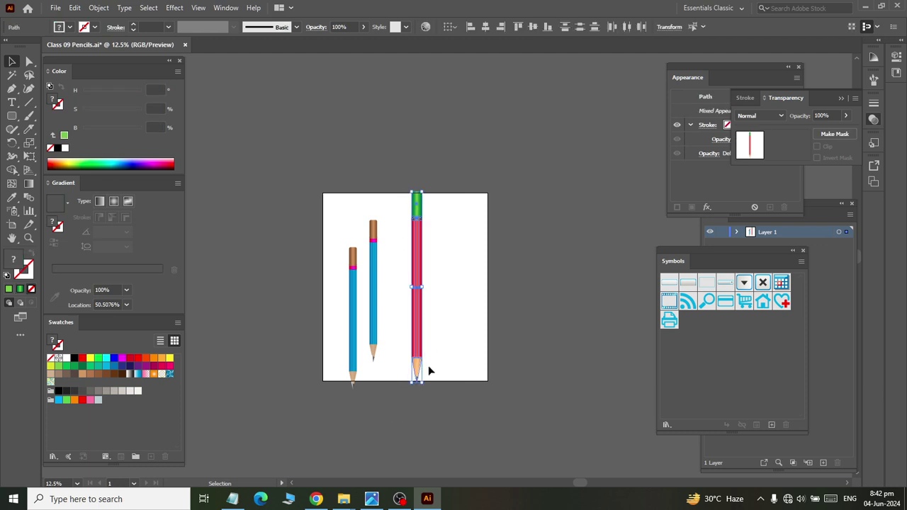
drag(419, 383, 425, 377)
click(427, 282)
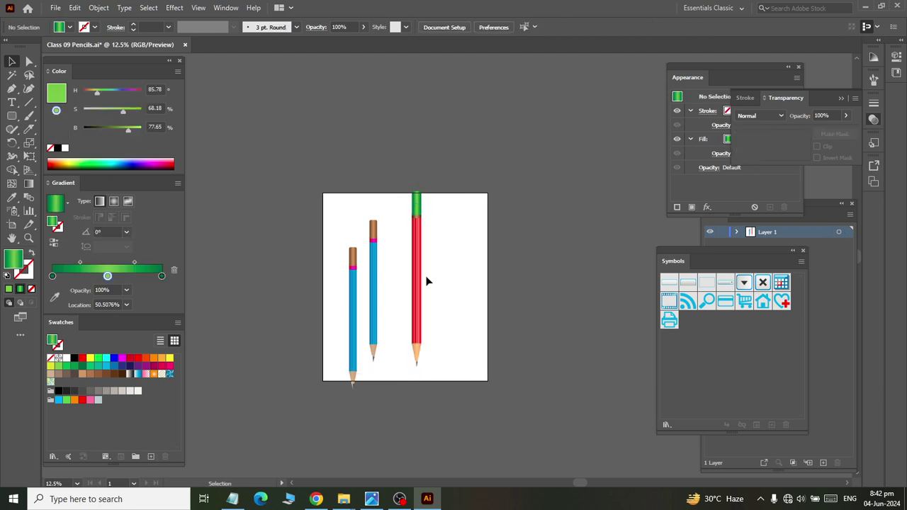
Step: Select the red pencil's parts and reposition the pencil slightly higher on the artboard
drag(396, 177, 450, 334)
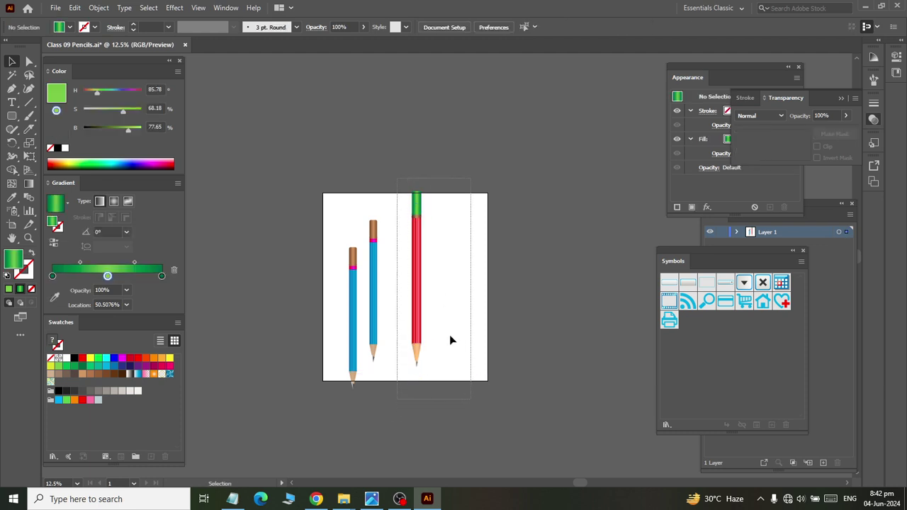
right_click(423, 310)
click(474, 145)
click(464, 246)
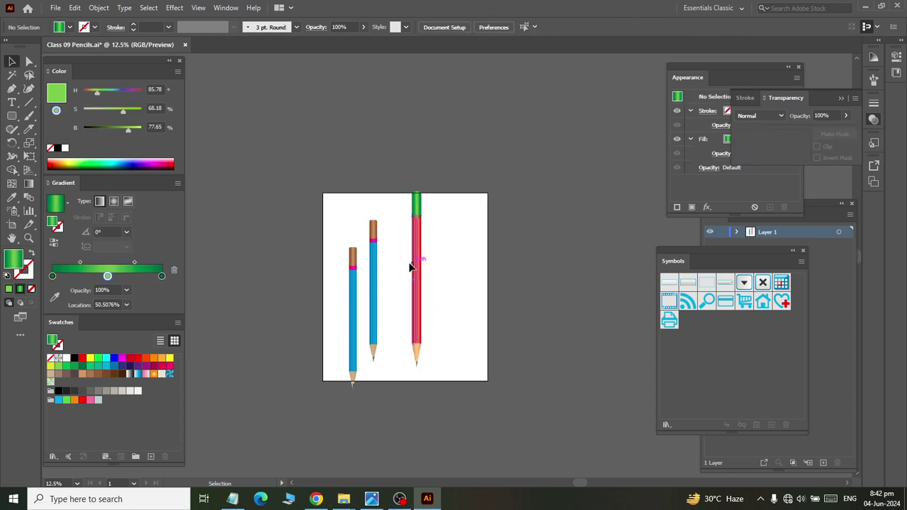
drag(409, 267, 410, 283)
scroll(418, 374, up, 2)
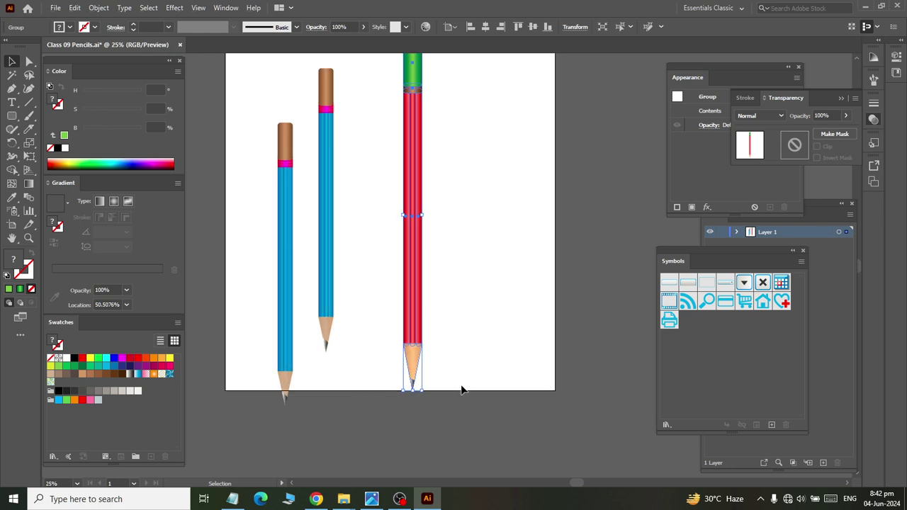
scroll(440, 323, up, 1)
click(456, 257)
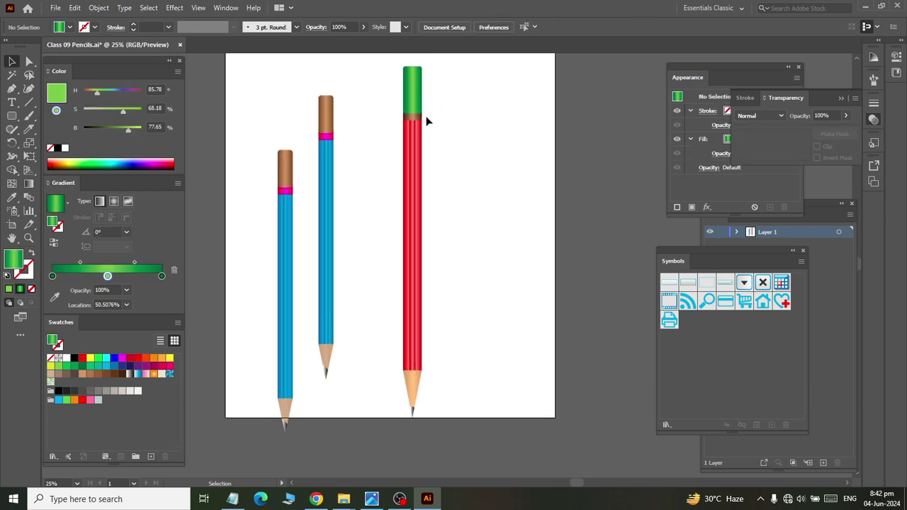
drag(409, 178, 408, 166)
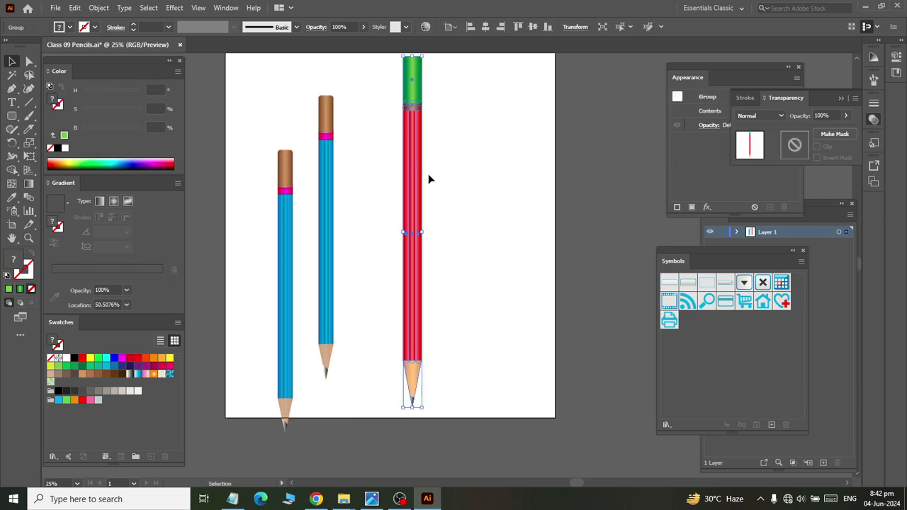
click(494, 188)
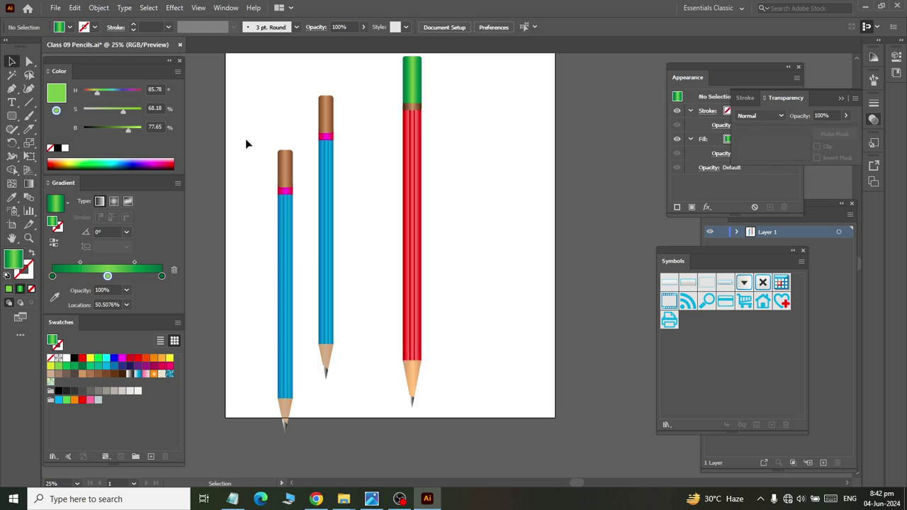
Step: Group the parts of the left blue pencil, then those of the middle blue pencil
drag(241, 118, 305, 455)
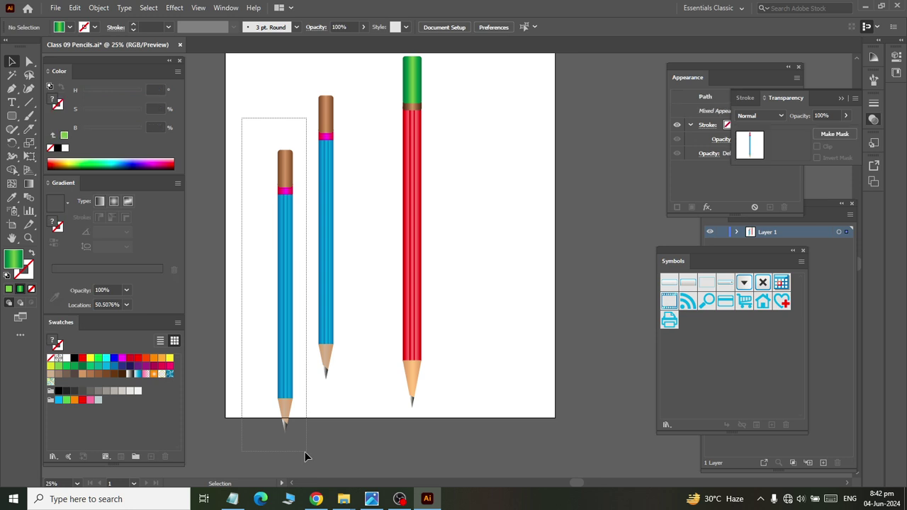
right_click(285, 393)
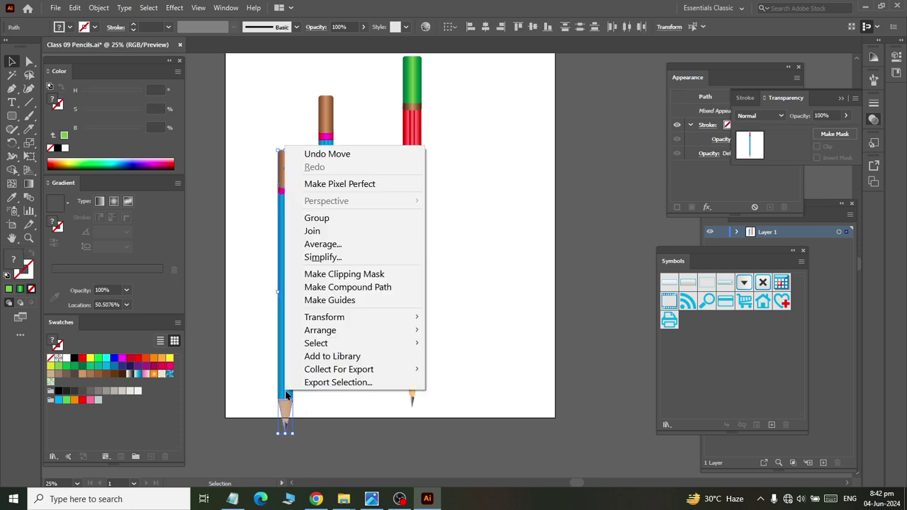
click(316, 220)
drag(300, 88, 363, 398)
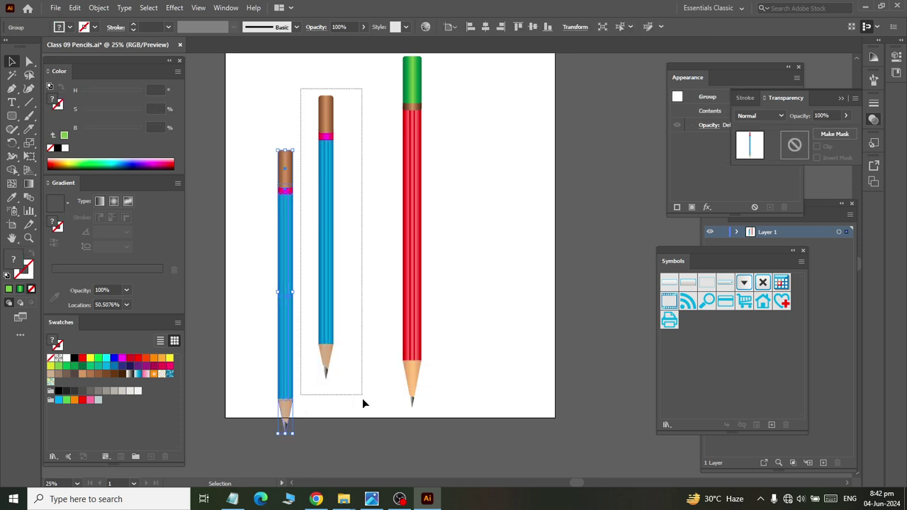
right_click(324, 317)
click(355, 141)
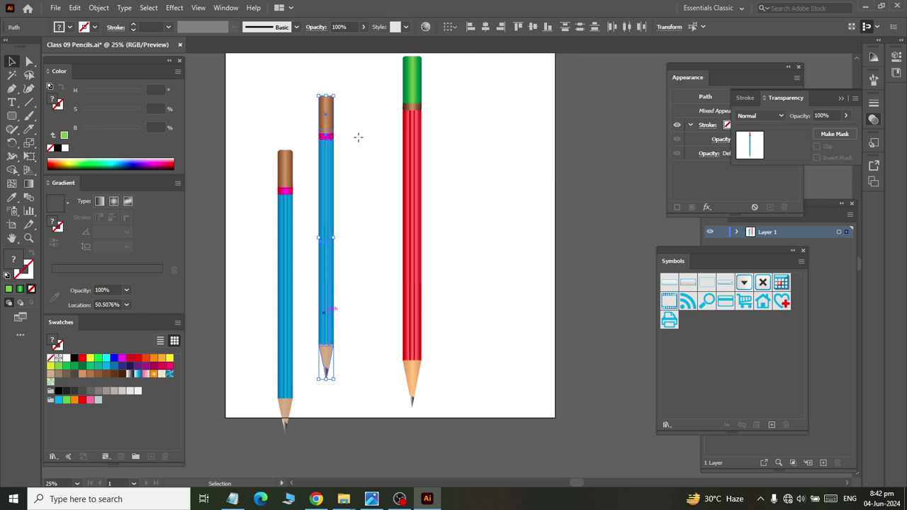
Step: Move both blue pencils off the artboard's right and shrink the red pencil on the left
click(348, 340)
drag(328, 338, 579, 343)
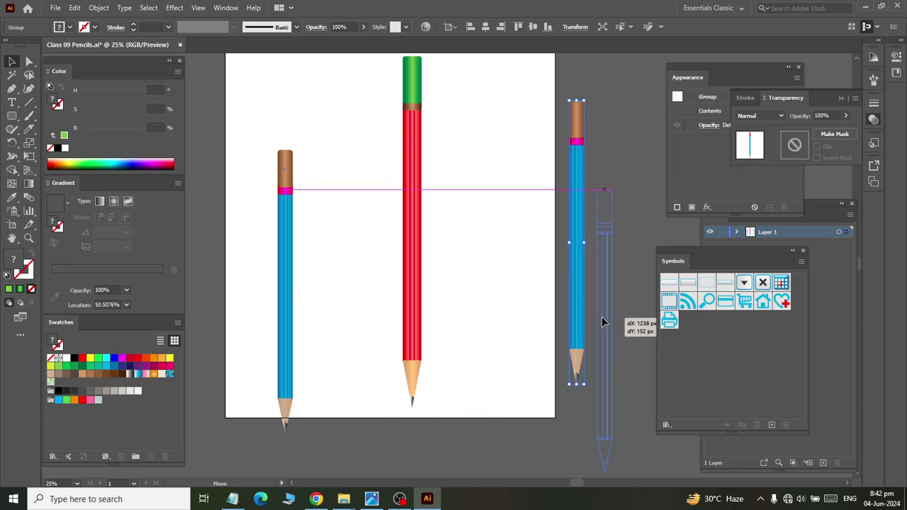
drag(280, 282, 599, 322)
mouse_move(406, 256)
mouse_down()
mouse_move(338, 269)
mouse_move(298, 261)
mouse_up()
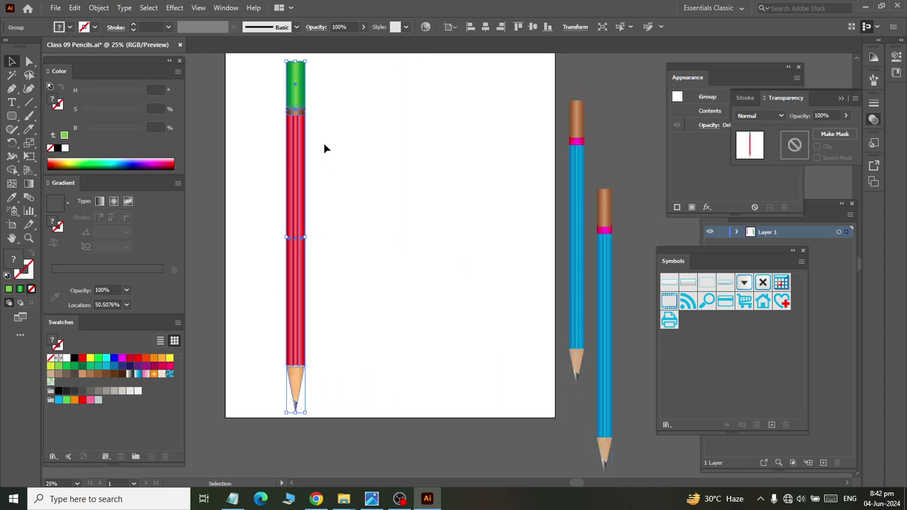
mouse_move(306, 412)
mouse_down()
mouse_move(303, 353)
mouse_move(326, 391)
mouse_up()
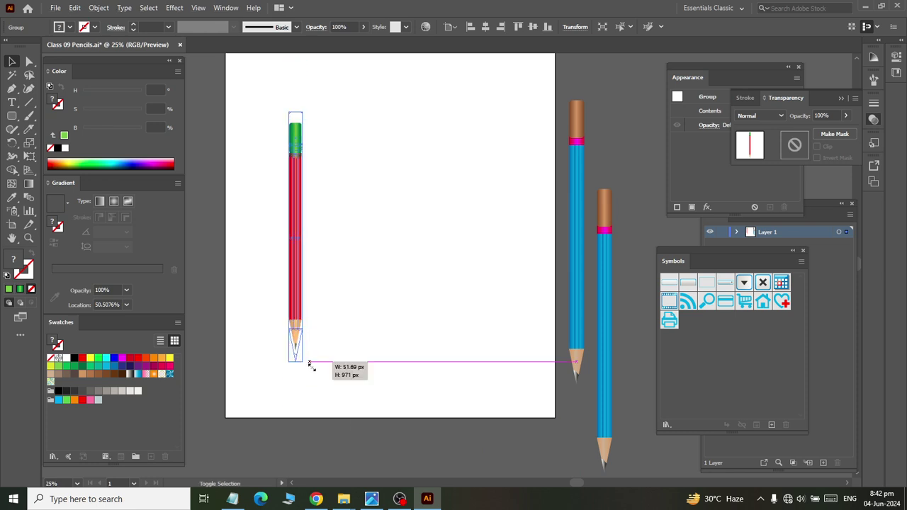
Step: Duplicate the red pencil and rotate the copy 90° to lie flat along the bottom
mouse_move(298, 330)
mouse_down()
mouse_move(266, 330)
mouse_move(299, 323)
mouse_up()
click(298, 341)
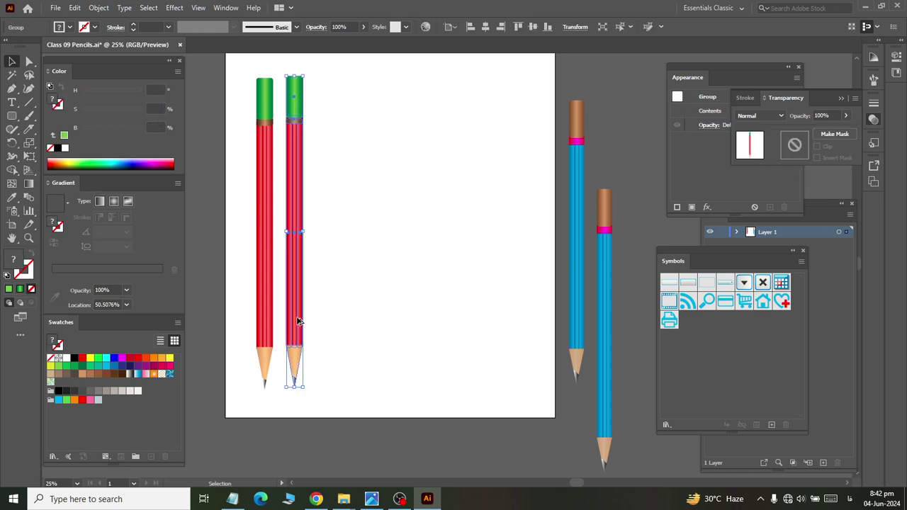
key(r)
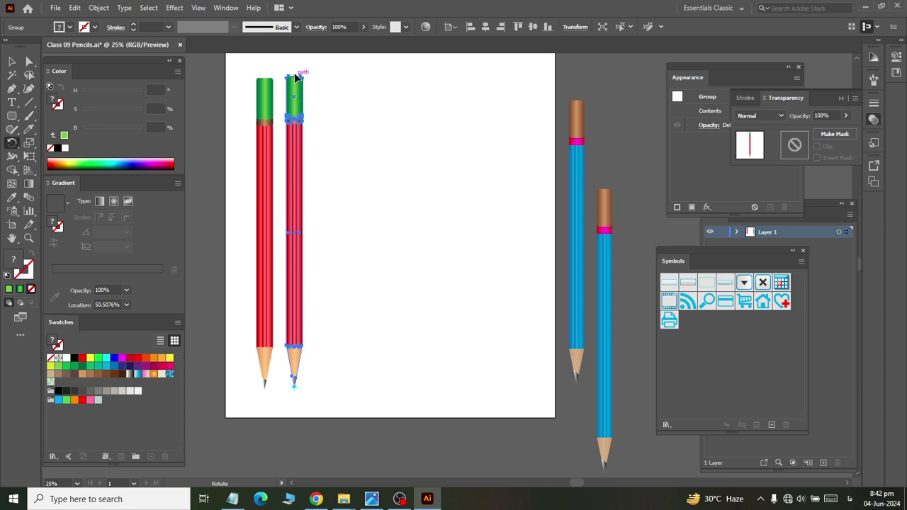
mouse_move(296, 84)
mouse_down()
mouse_move(463, 294)
mouse_move(462, 387)
mouse_up()
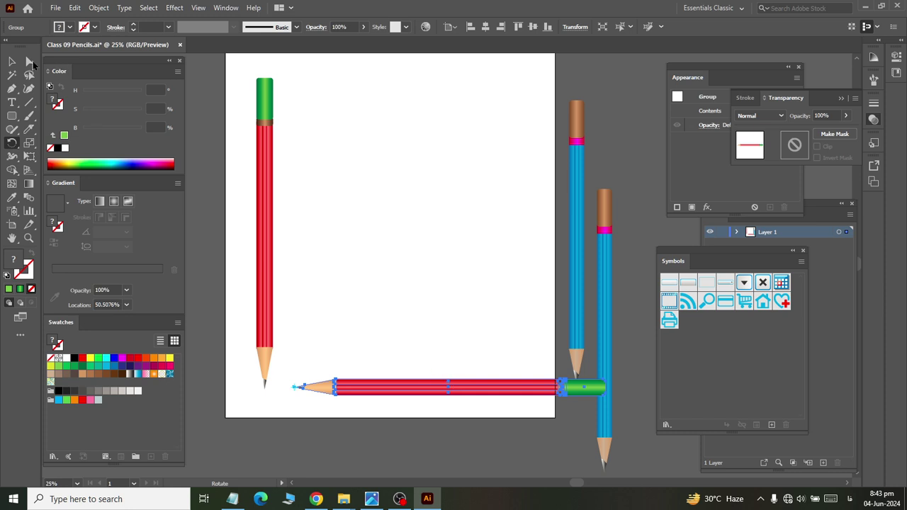
click(11, 63)
Step: Shift the flat pencil left and down, then select the upright red pencil
drag(409, 388, 375, 397)
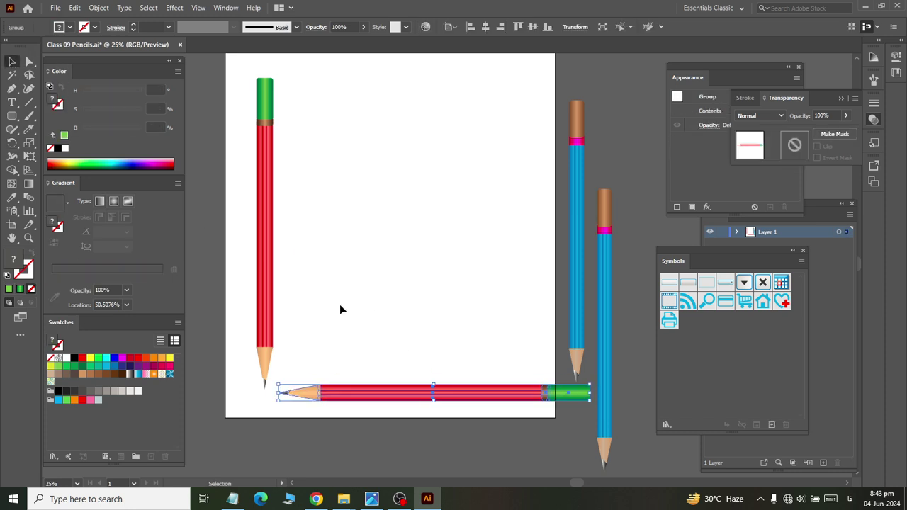
click(299, 309)
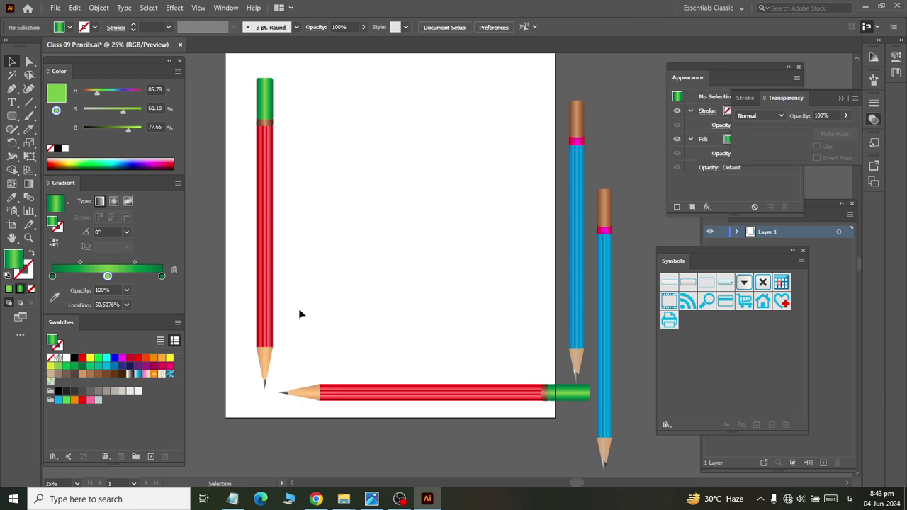
click(262, 323)
Step: Fan rotated copies of the upright pencil around its tip, repeating with Ctrl+D three times
click(15, 146)
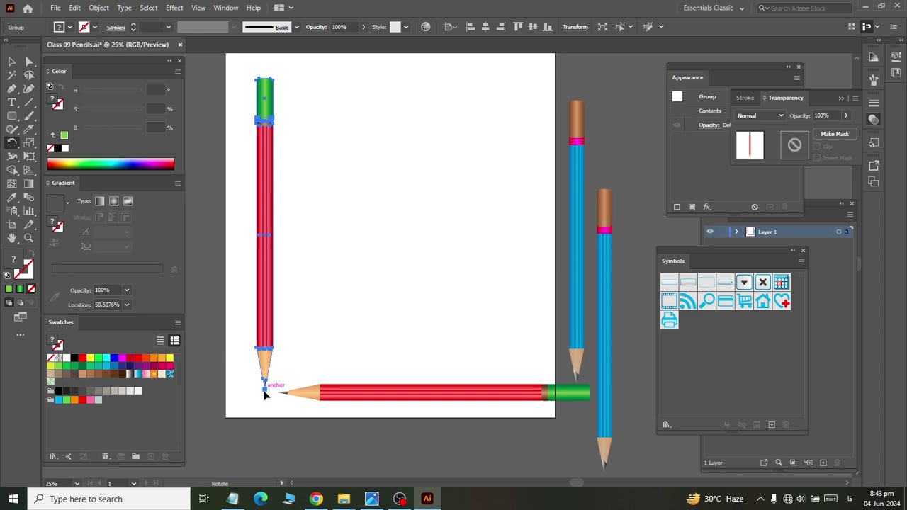
drag(266, 97, 342, 133)
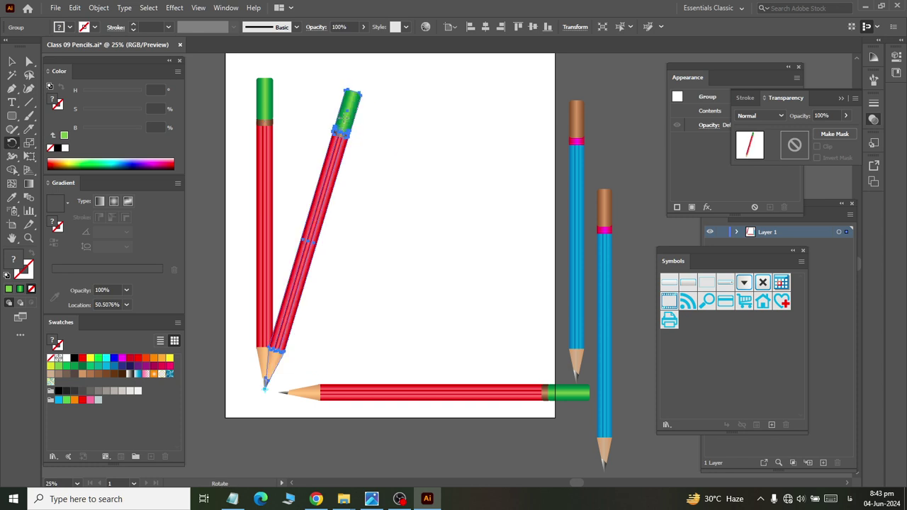
key(v)
key(ctrl+d)
key(ctrl+d)
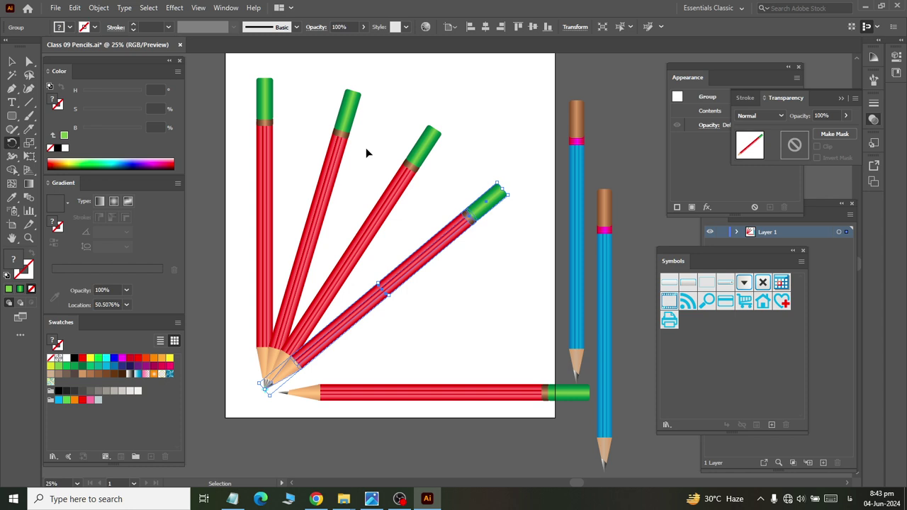
key(ctrl+d)
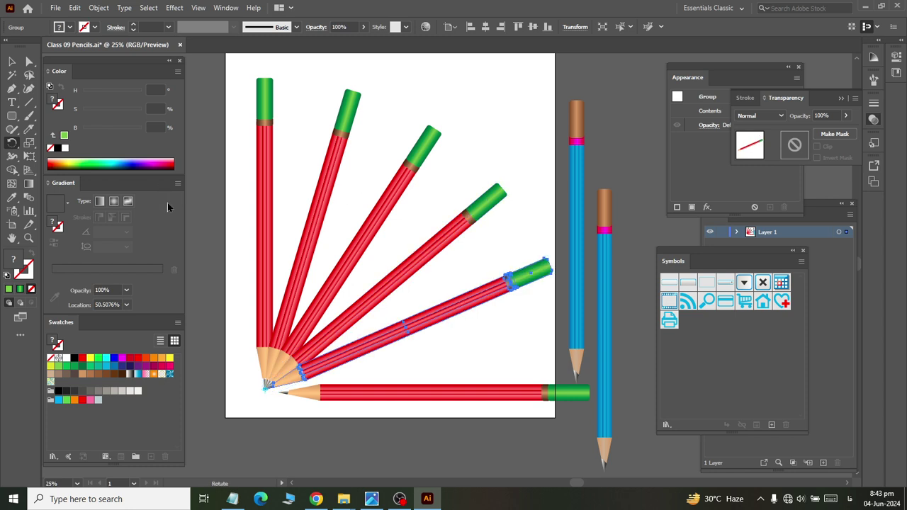
key(ctrl+d)
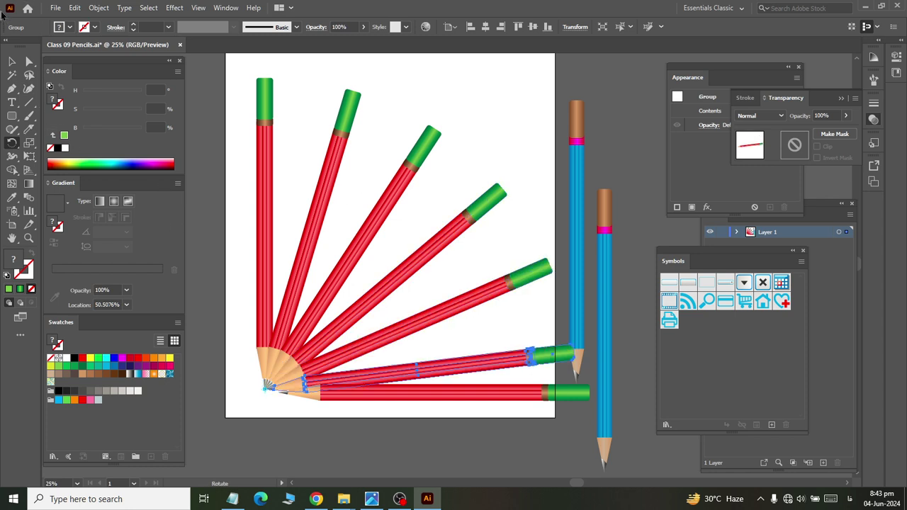
click(13, 64)
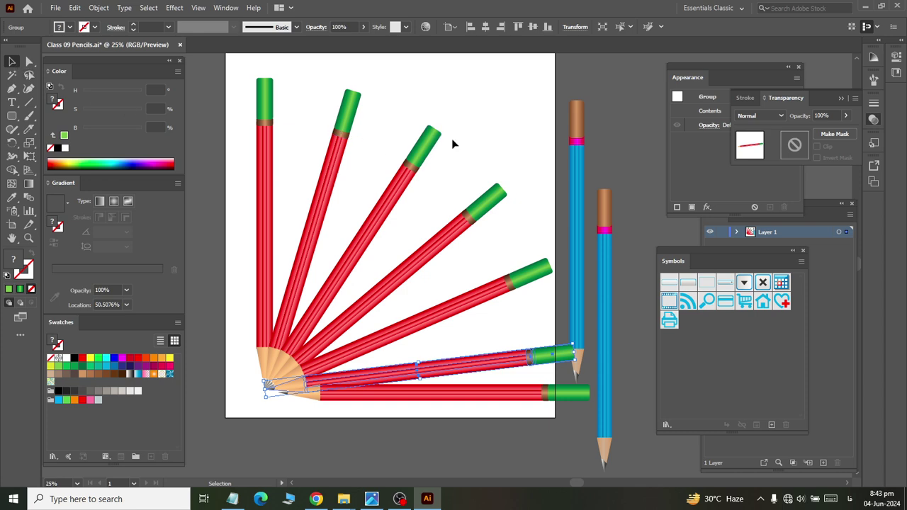
click(486, 121)
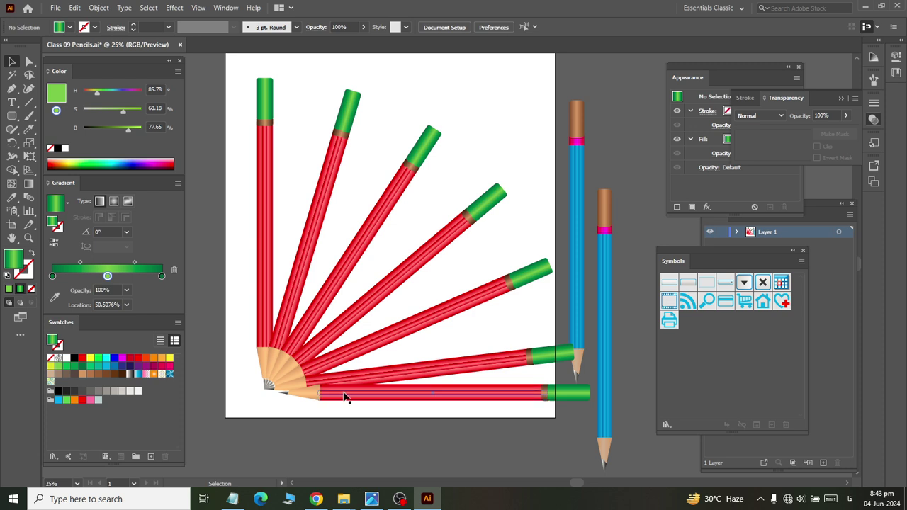
Step: Nudge the flat, steep, 45° and middle fan pencils individually so their spacing evens out
mouse_move(343, 397)
mouse_down()
mouse_move(343, 405)
mouse_move(359, 386)
mouse_move(361, 349)
mouse_up()
click(348, 362)
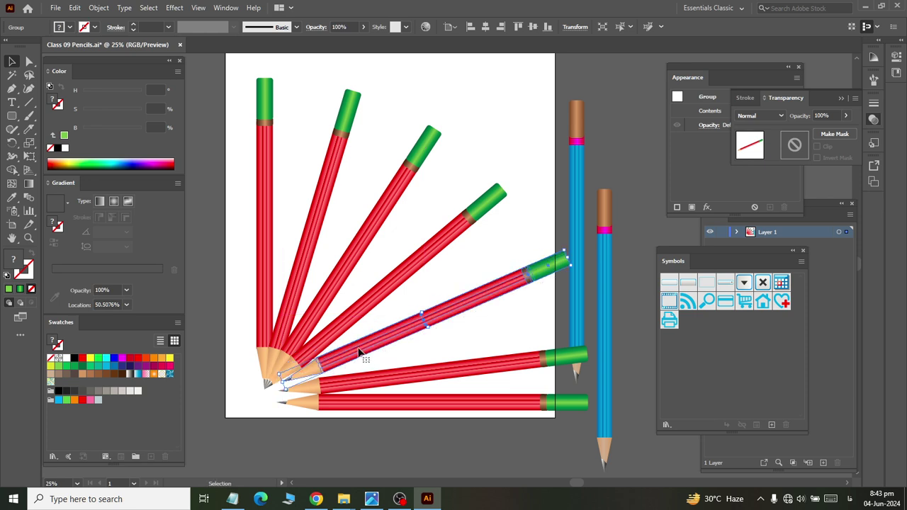
click(343, 316)
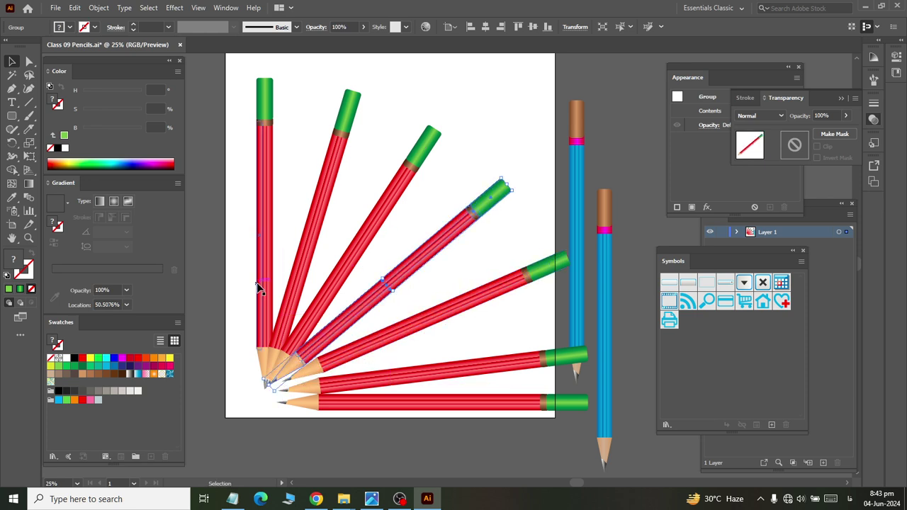
mouse_move(261, 281)
mouse_down()
mouse_move(251, 289)
mouse_move(289, 310)
mouse_up()
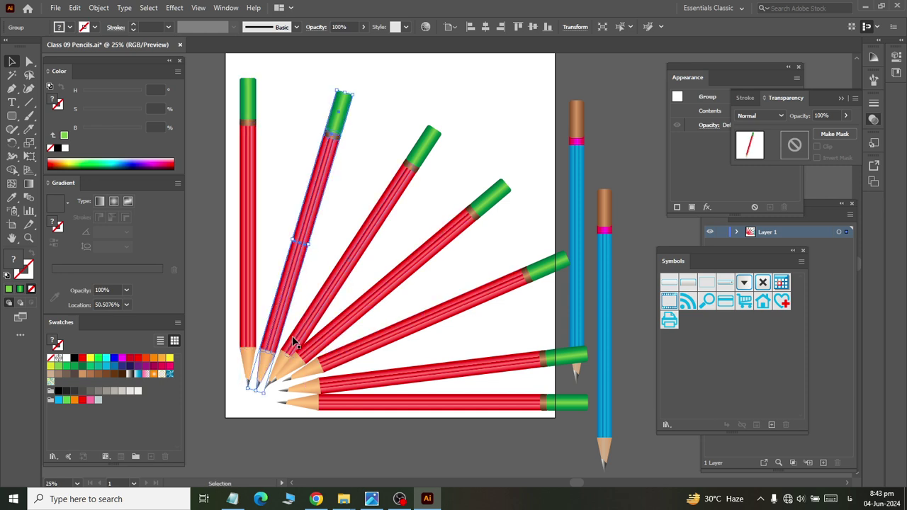
drag(249, 314, 294, 327)
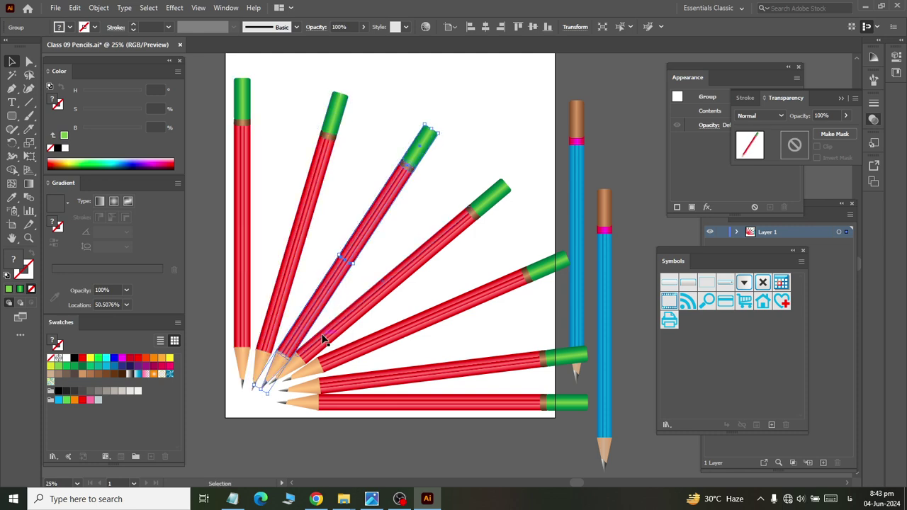
mouse_move(363, 352)
mouse_down()
mouse_move(359, 343)
mouse_move(363, 358)
mouse_up()
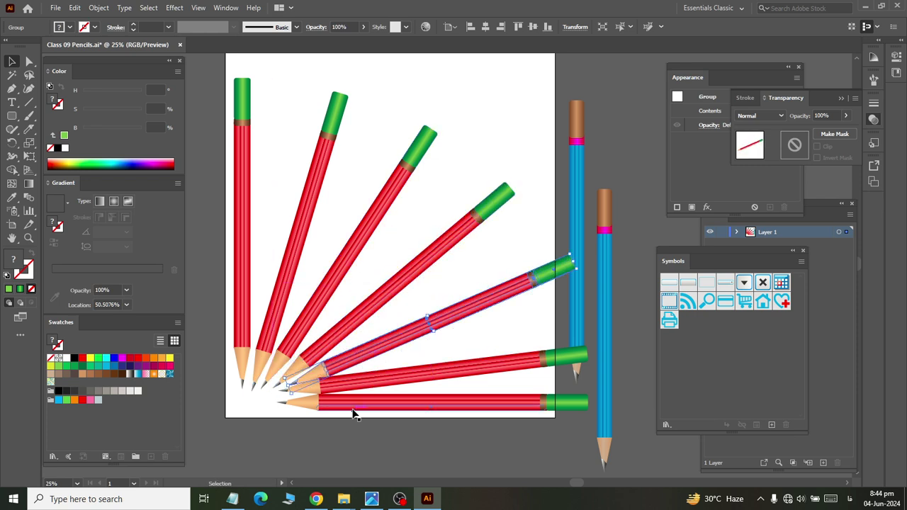
drag(354, 401, 355, 417)
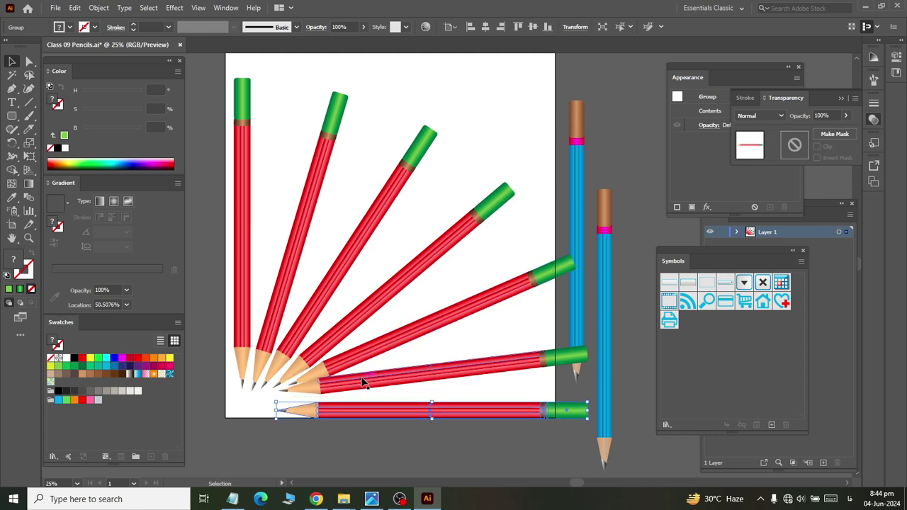
drag(364, 380, 358, 367)
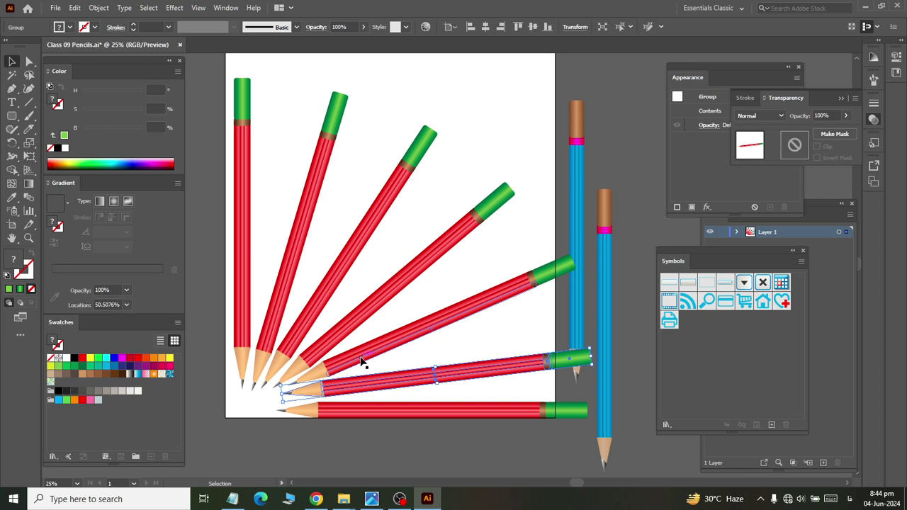
click(462, 111)
Step: Ungroup the second pencil from the left in the fan and open the Window menu
scroll(436, 298, down, 1)
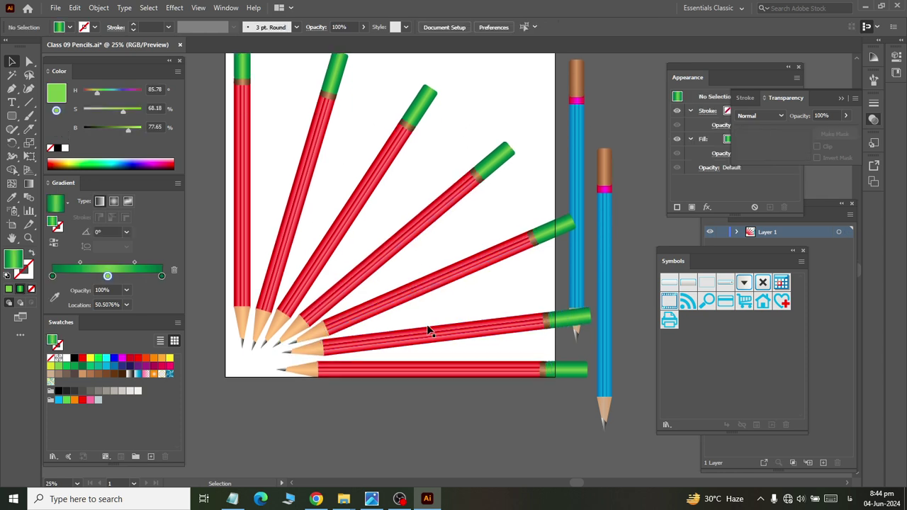
scroll(427, 330, down, 1)
scroll(428, 330, right, 1)
scroll(388, 302, down, 1)
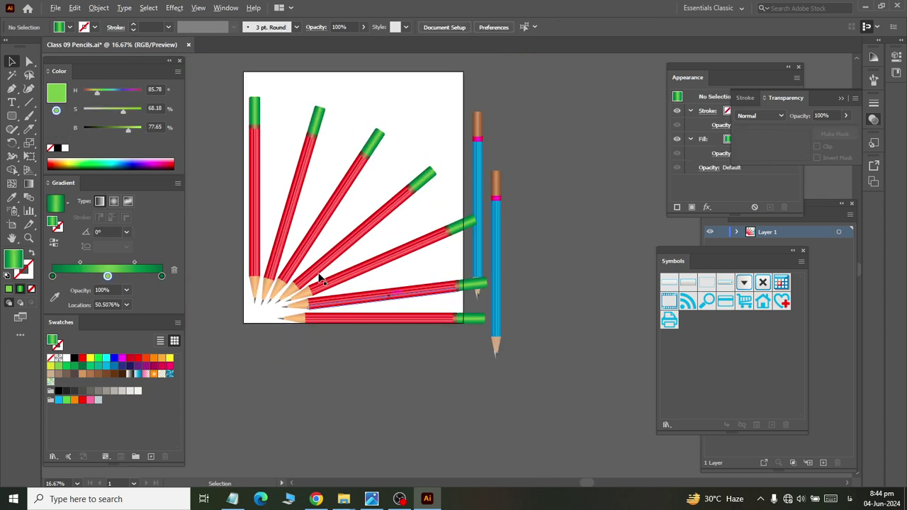
scroll(298, 209, up, 2)
click(290, 225)
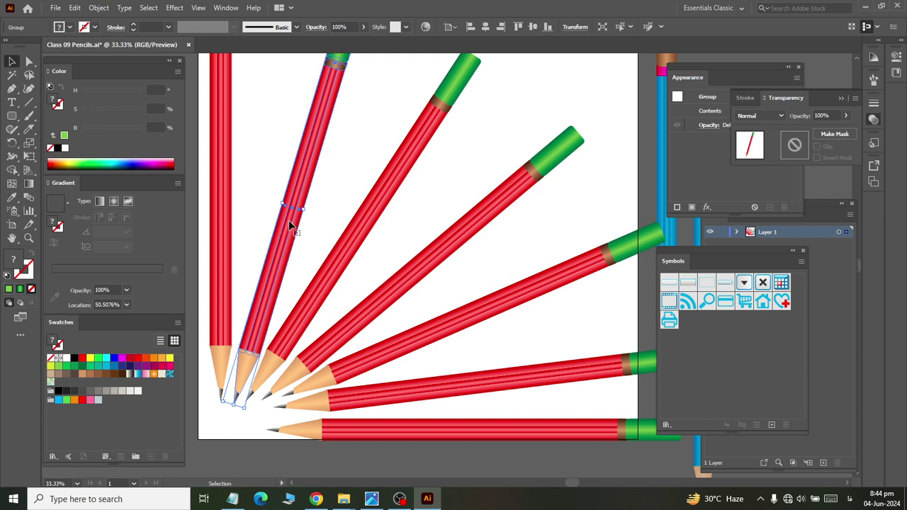
right_click(290, 226)
click(327, 320)
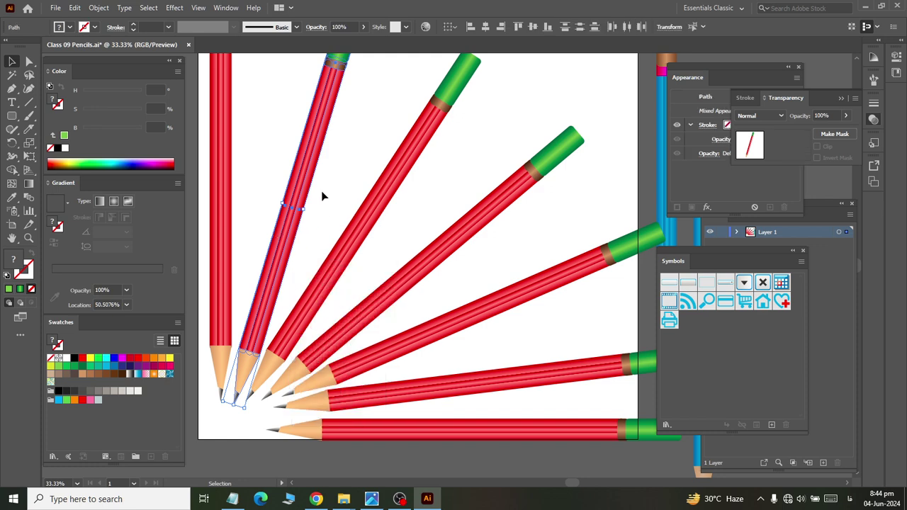
click(324, 197)
click(226, 8)
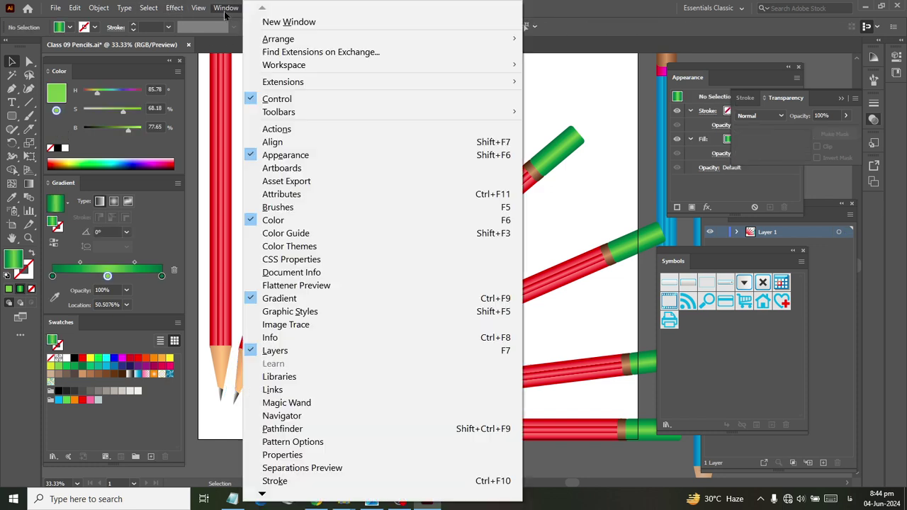
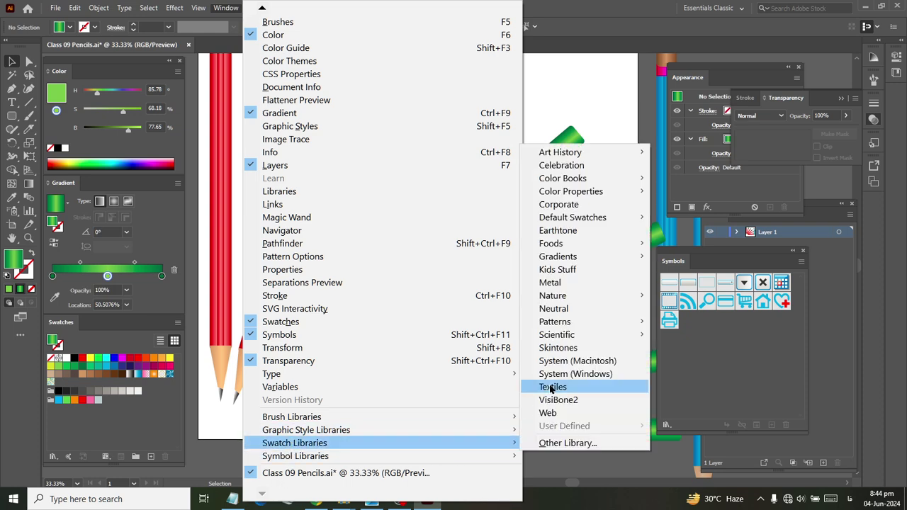
Step: Open the Brights swatch library, enlarge its panel, and browse the libraries to Foliage
mouse_move(557, 257)
click(714, 242)
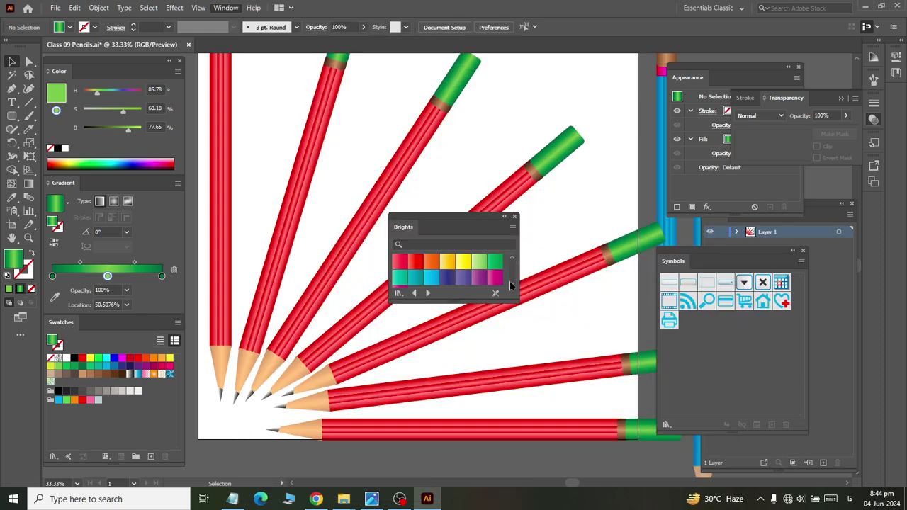
drag(453, 302, 456, 364)
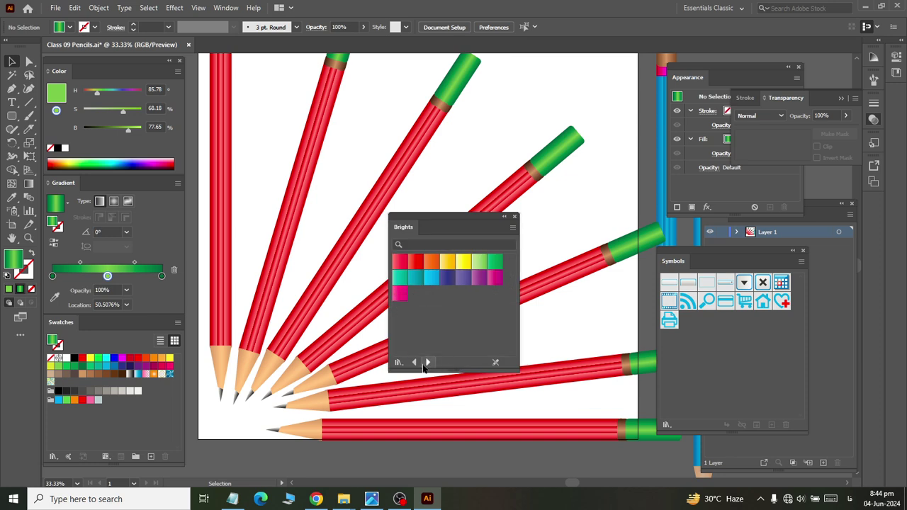
click(427, 362)
click(427, 363)
click(426, 363)
click(426, 362)
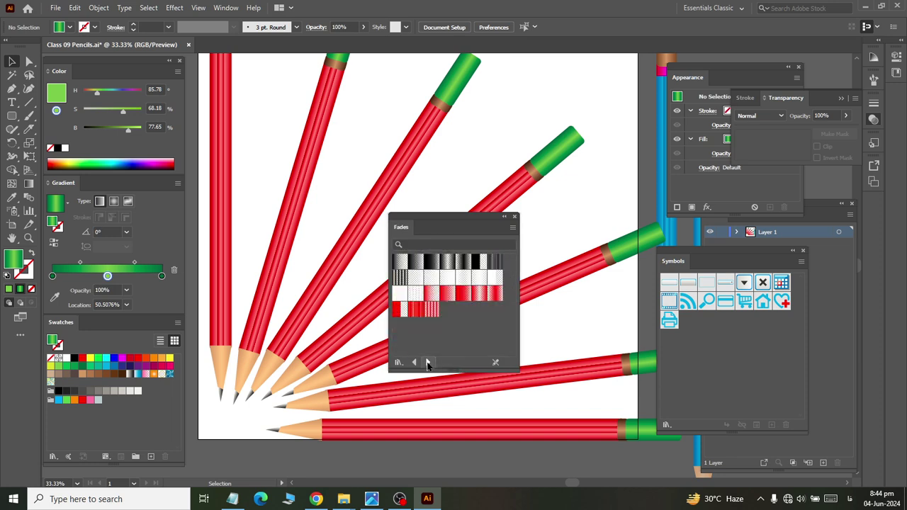
click(427, 363)
click(427, 362)
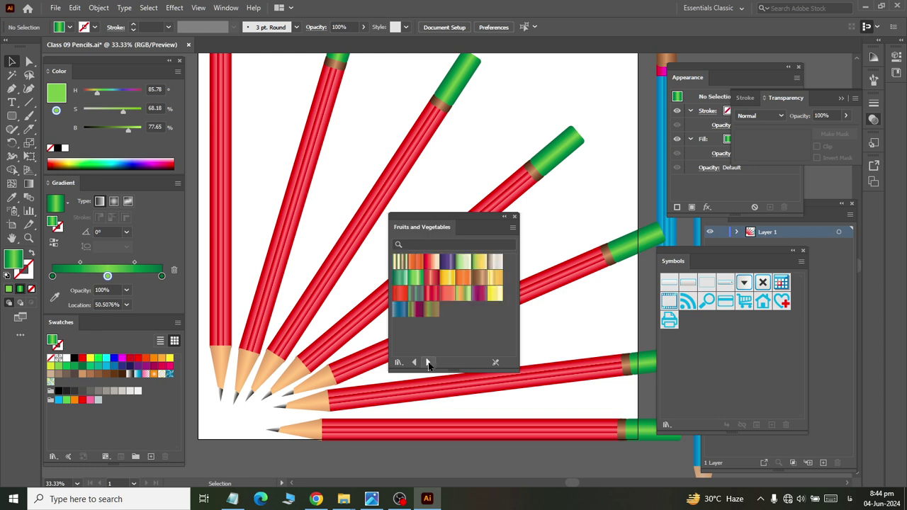
click(428, 363)
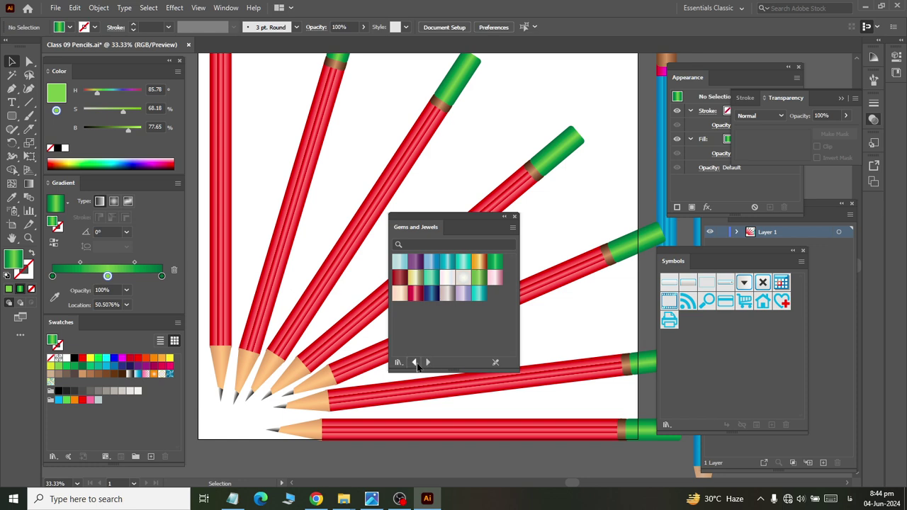
click(415, 362)
click(414, 362)
click(414, 362)
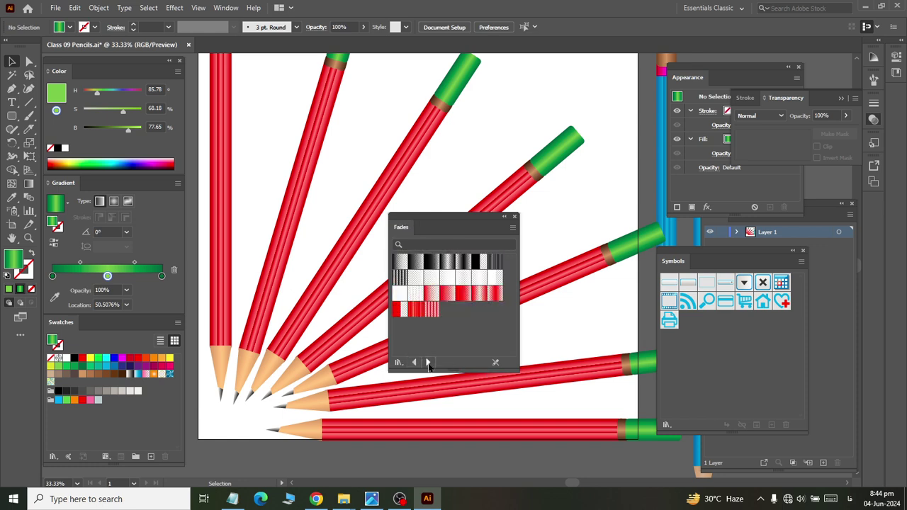
click(427, 363)
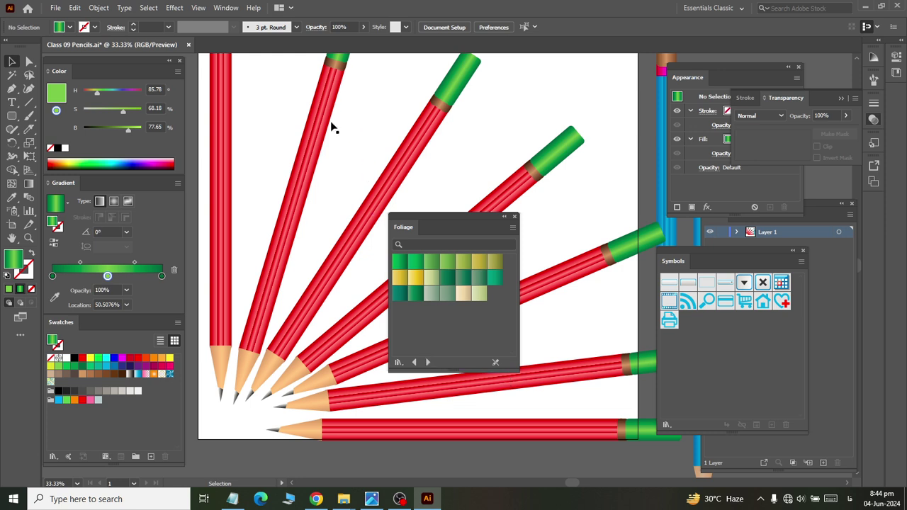
Step: Apply a green Foliage gradient to the second pencil's first two red stripes
click(287, 191)
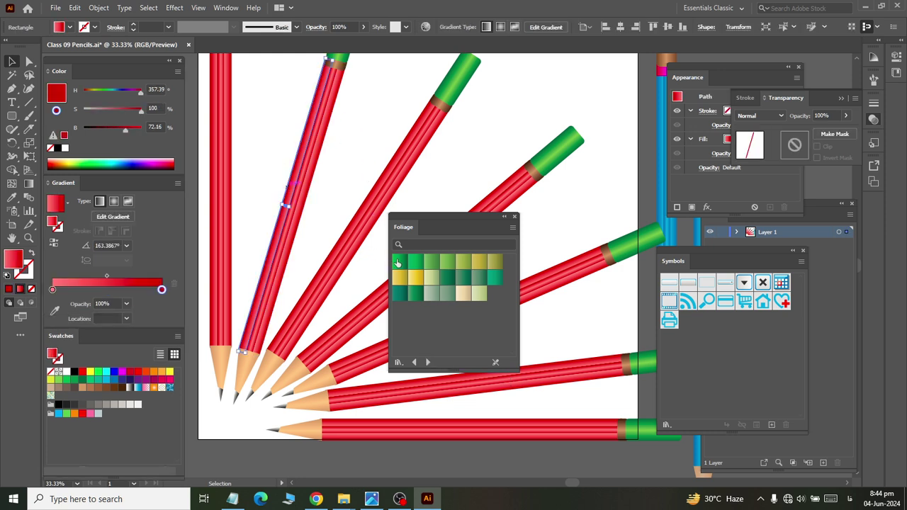
click(432, 262)
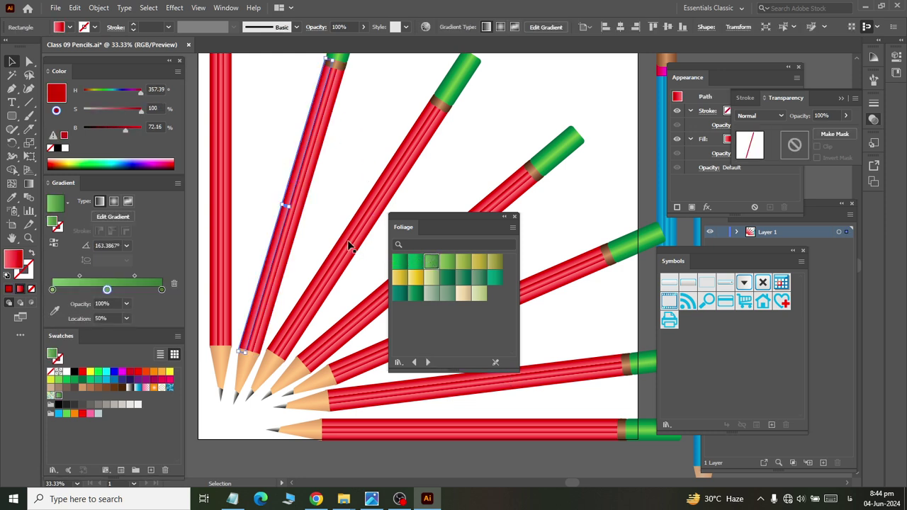
click(302, 225)
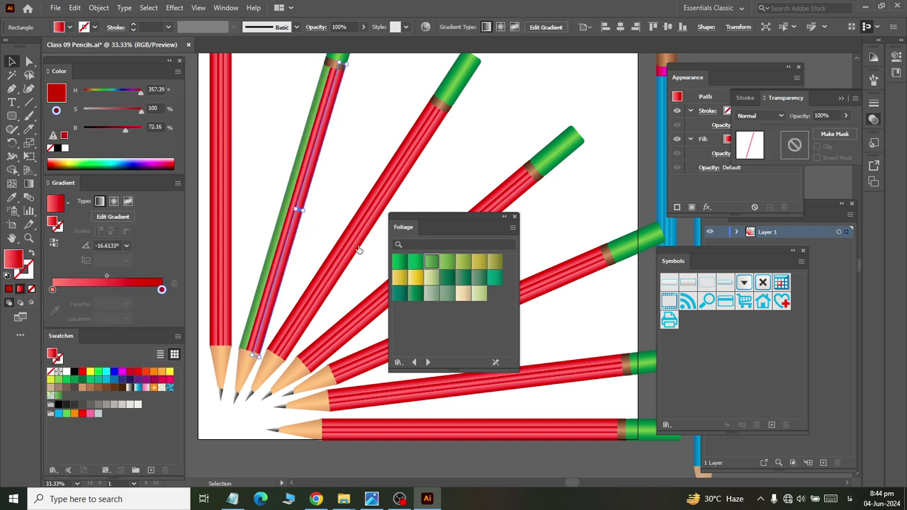
click(431, 262)
click(326, 243)
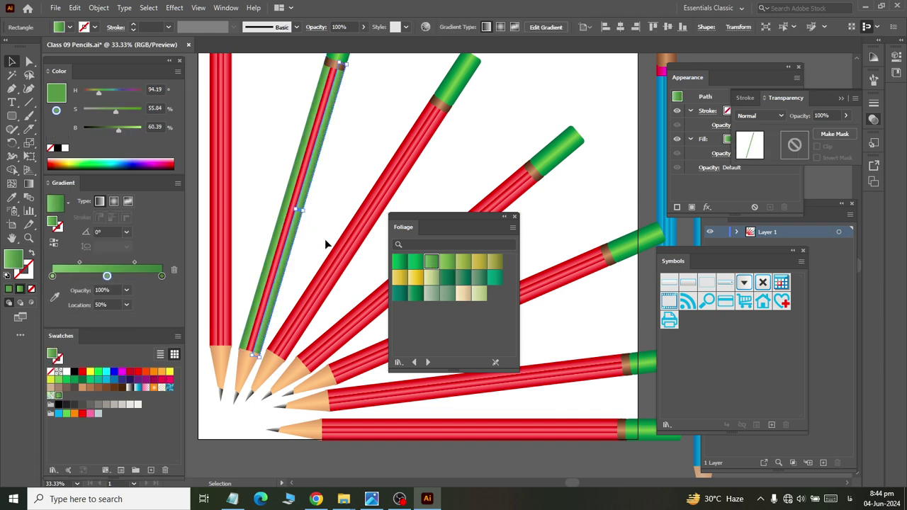
Step: Give the last red stripe a green Fruits and Vegetables gradient
click(283, 242)
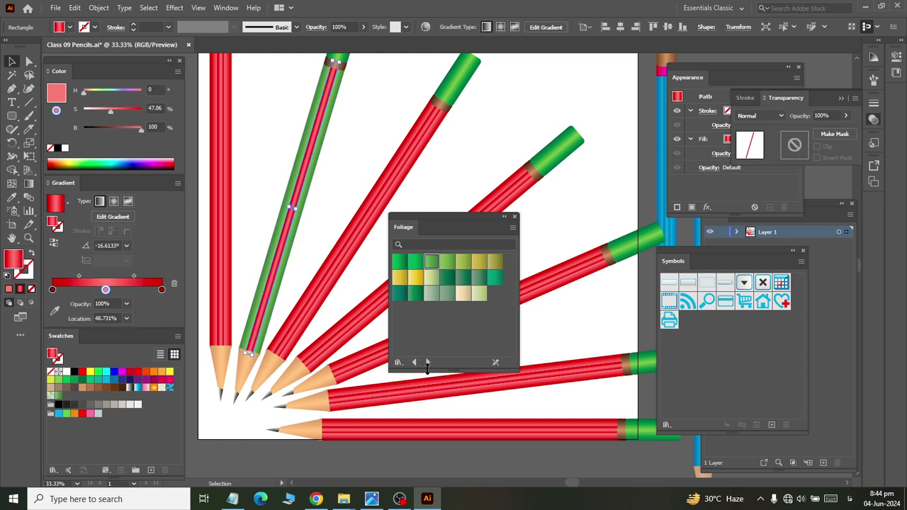
click(429, 363)
click(429, 363)
click(415, 362)
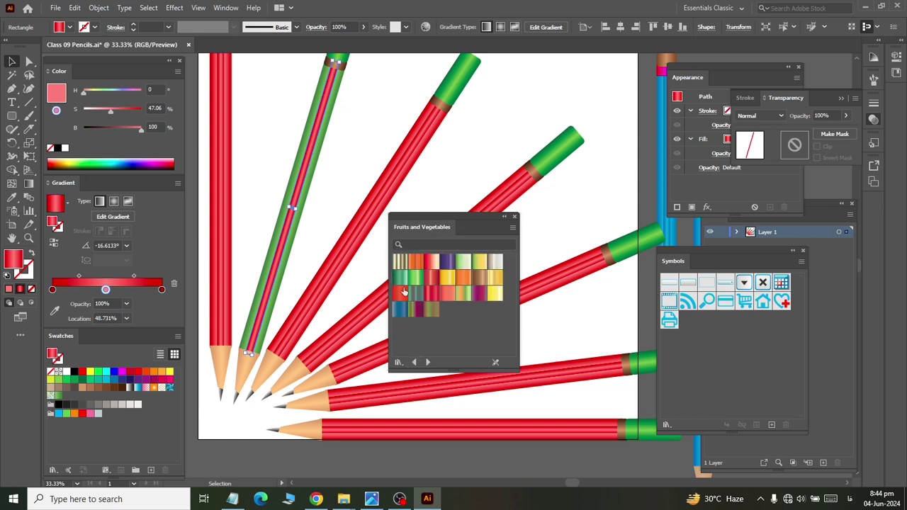
click(416, 262)
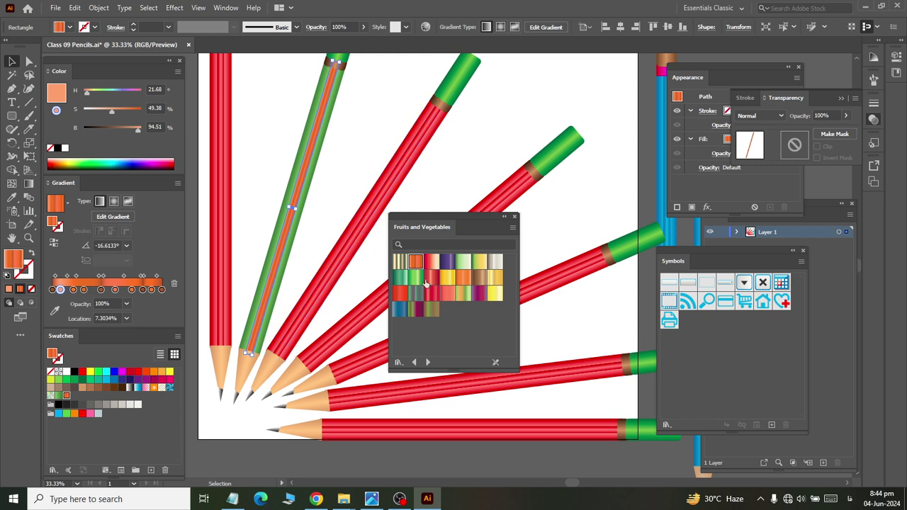
click(415, 278)
click(334, 206)
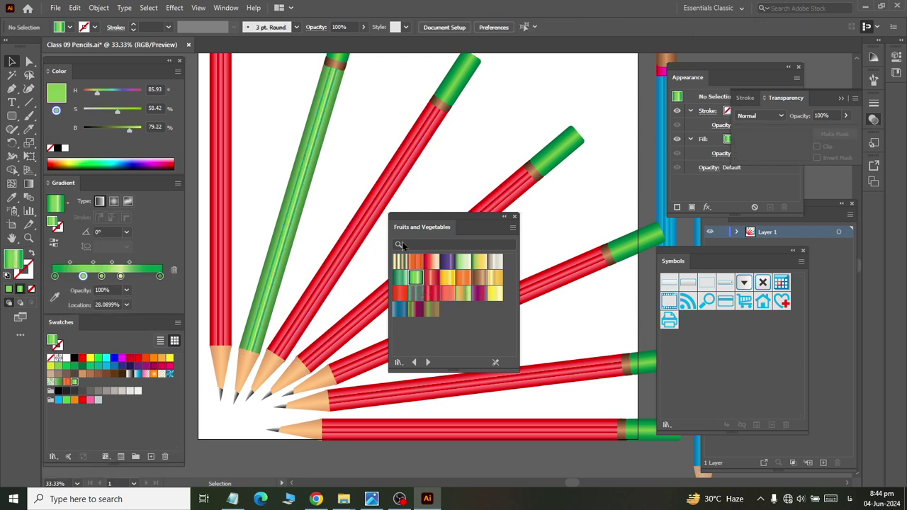
Step: Fill the third pencil's first two red stripes with a yellow Foliage gradient
right_click(342, 251)
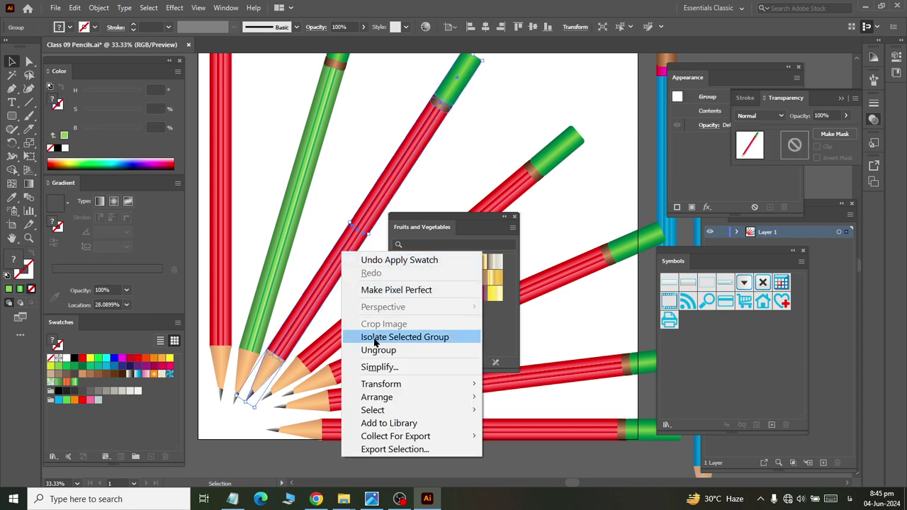
click(336, 208)
click(344, 243)
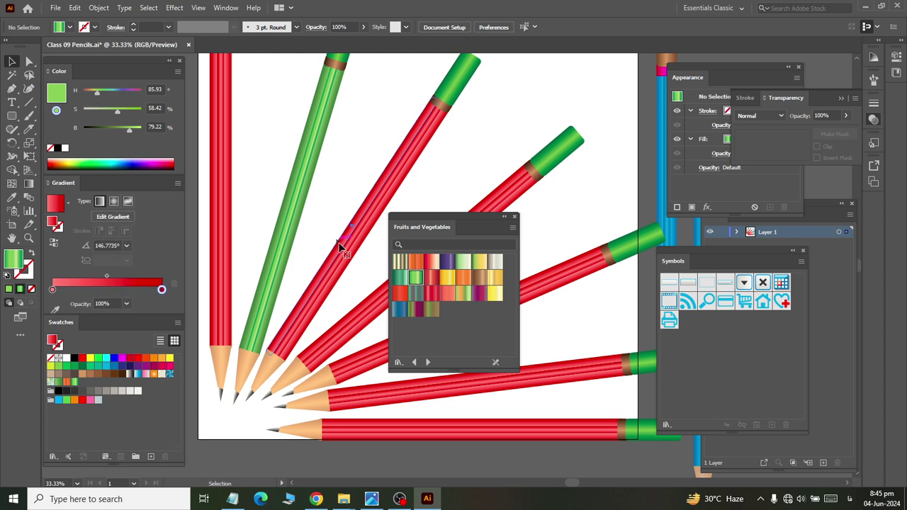
click(413, 363)
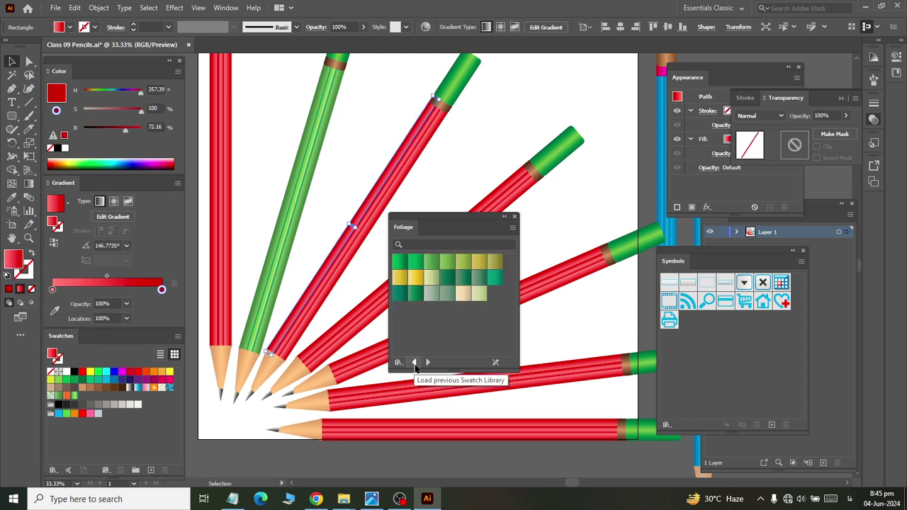
click(415, 277)
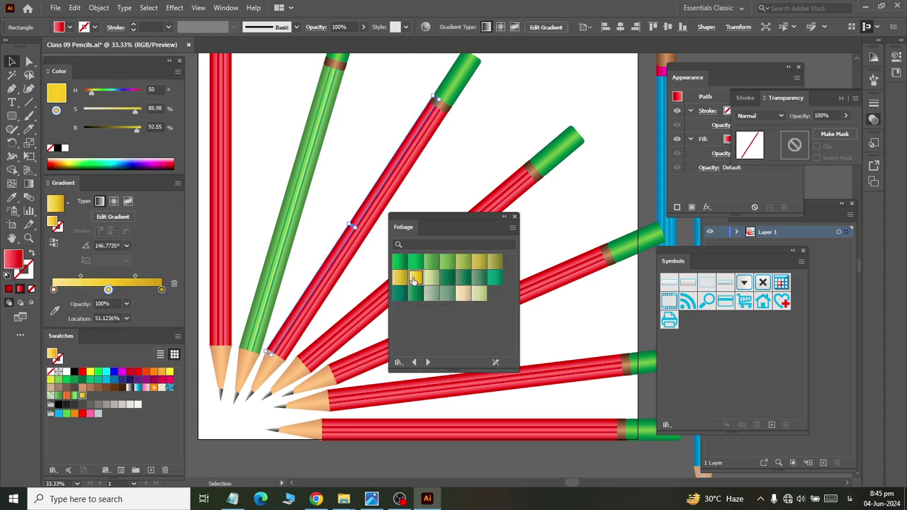
click(361, 267)
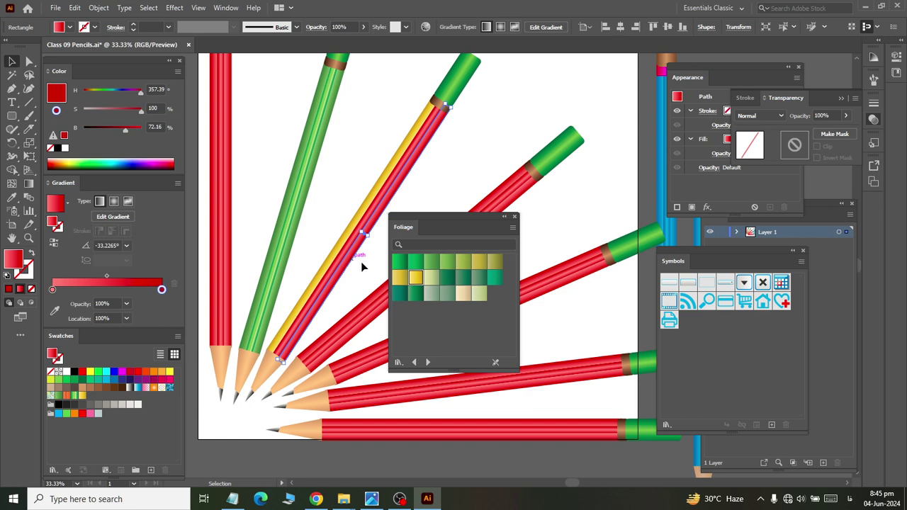
click(416, 279)
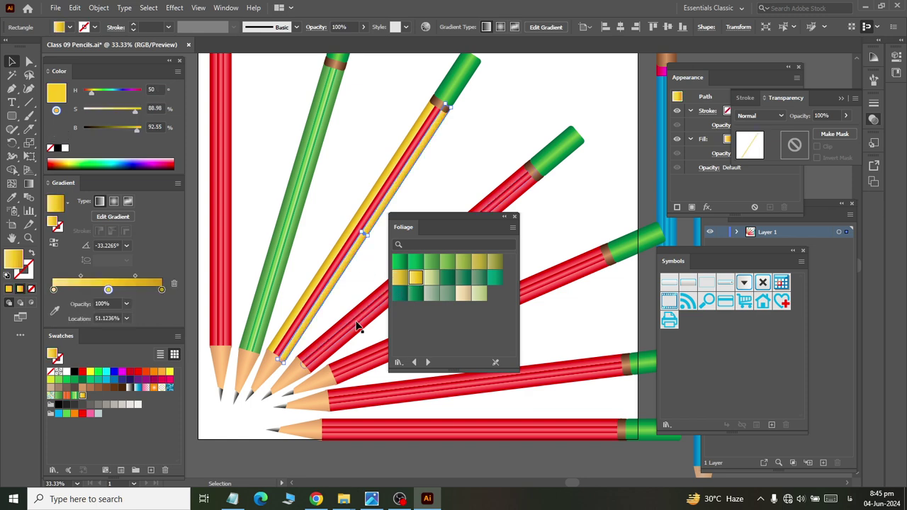
Step: Give the third pencil's last red stripe a yellow Fruits and Vegetables gradient
click(427, 362)
click(335, 273)
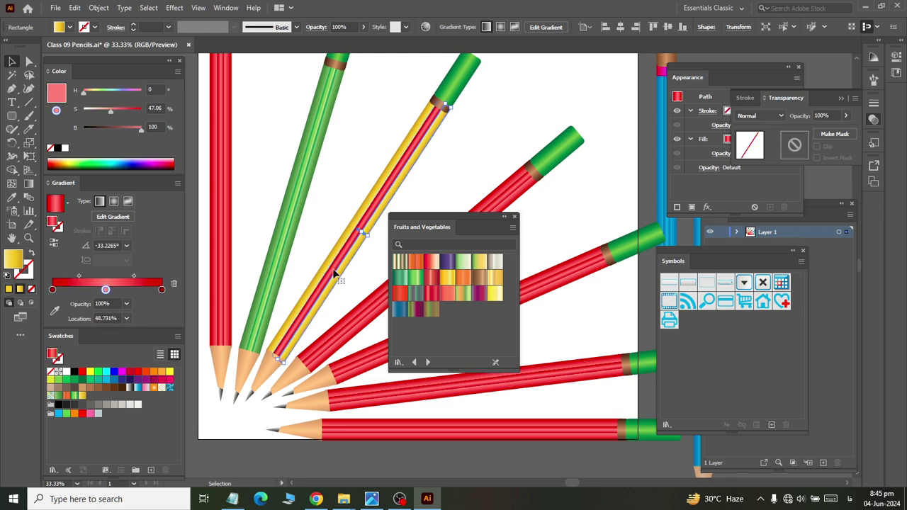
click(448, 278)
click(365, 282)
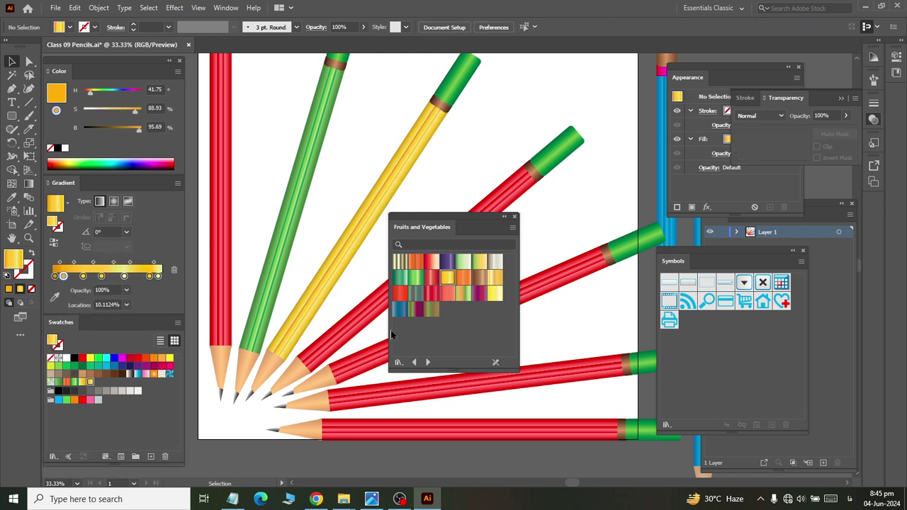
scroll(367, 331, down, 1)
scroll(362, 326, down, 1)
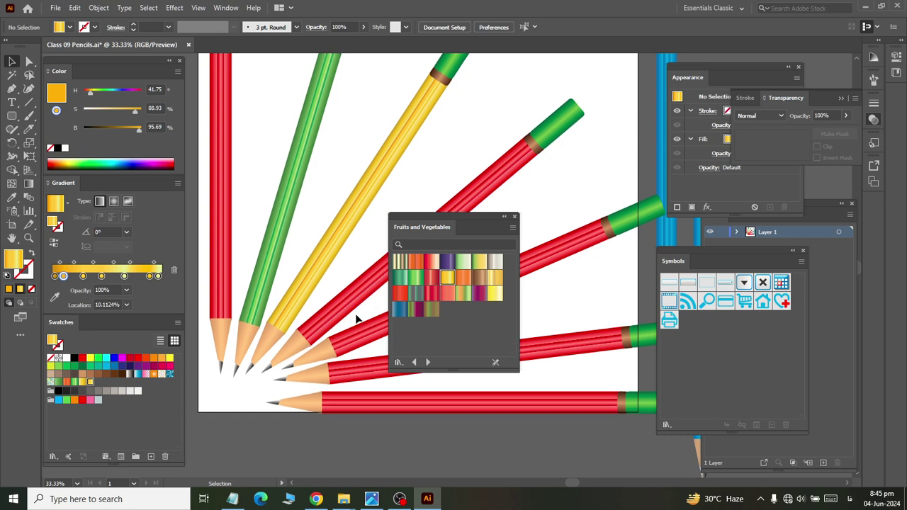
Step: Give the fourth pencil's body a beige Foliage gradient
scroll(356, 319, right, 1)
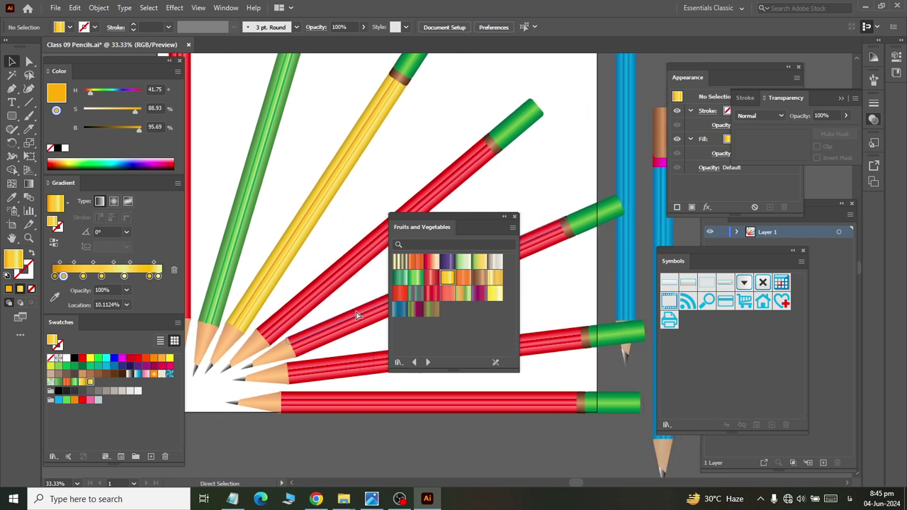
click(314, 288)
right_click(314, 288)
click(342, 193)
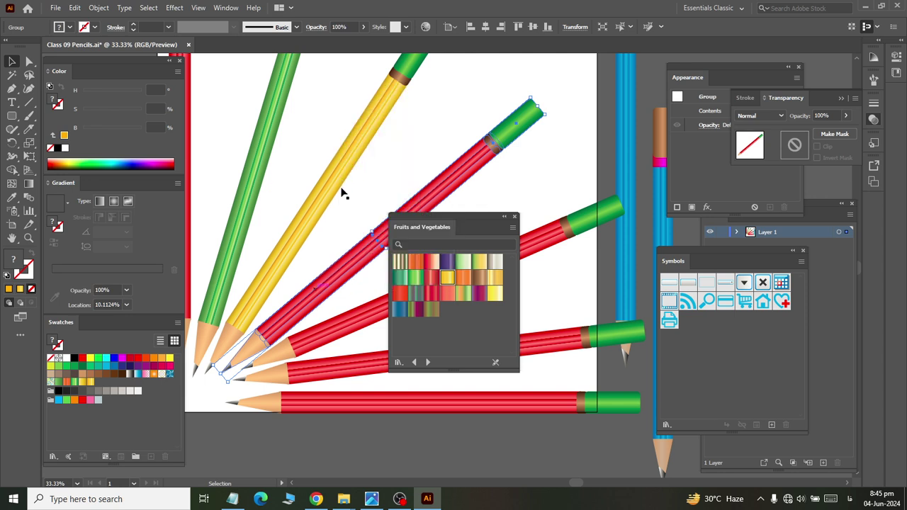
key(a)
click(345, 219)
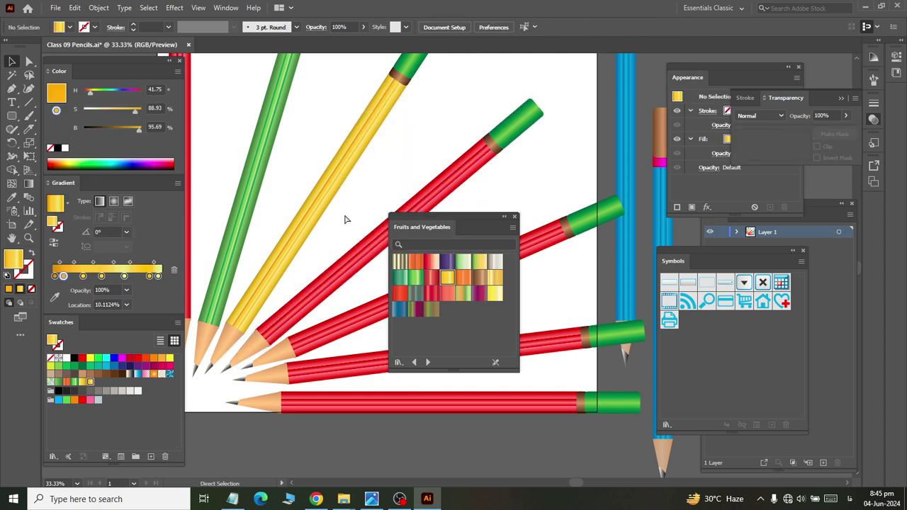
click(350, 278)
key(v)
click(413, 364)
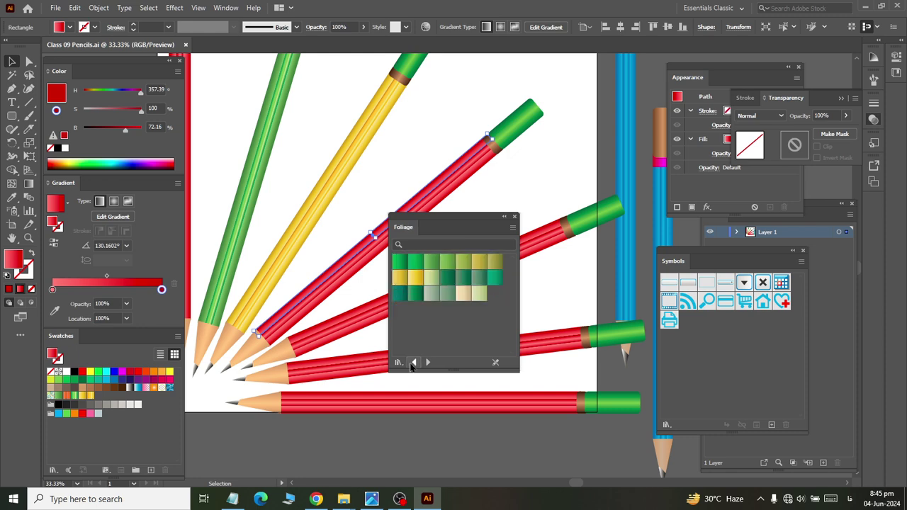
click(462, 295)
click(463, 295)
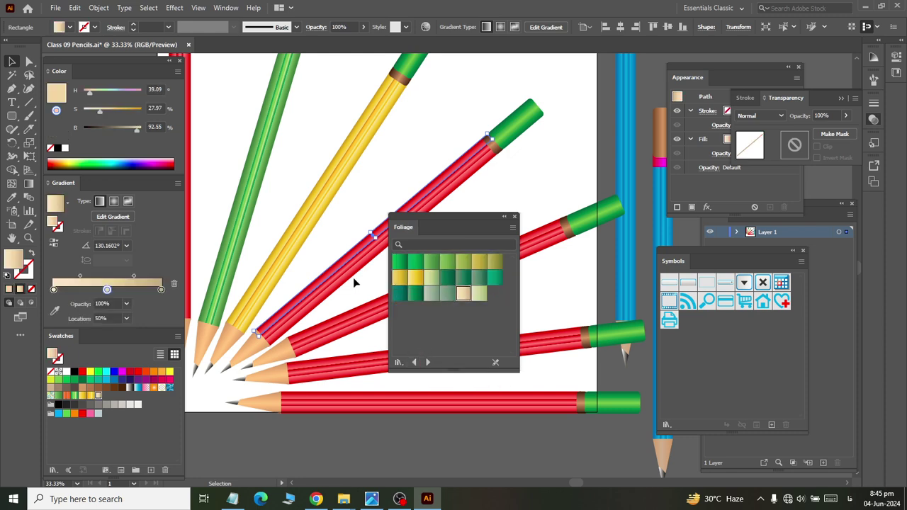
Step: Fill the pencil's red stripe with a grey-beige Fruits and Vegetables gradient
click(354, 287)
click(464, 294)
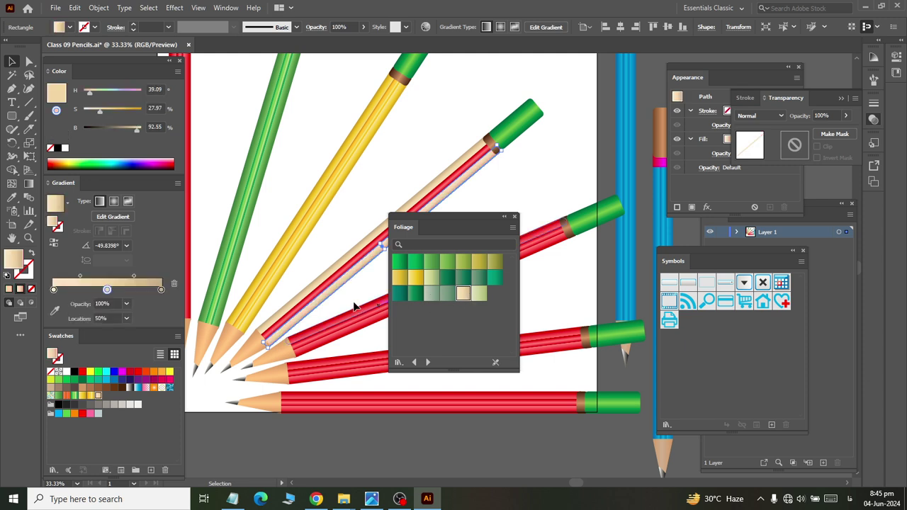
key(ctrl+z)
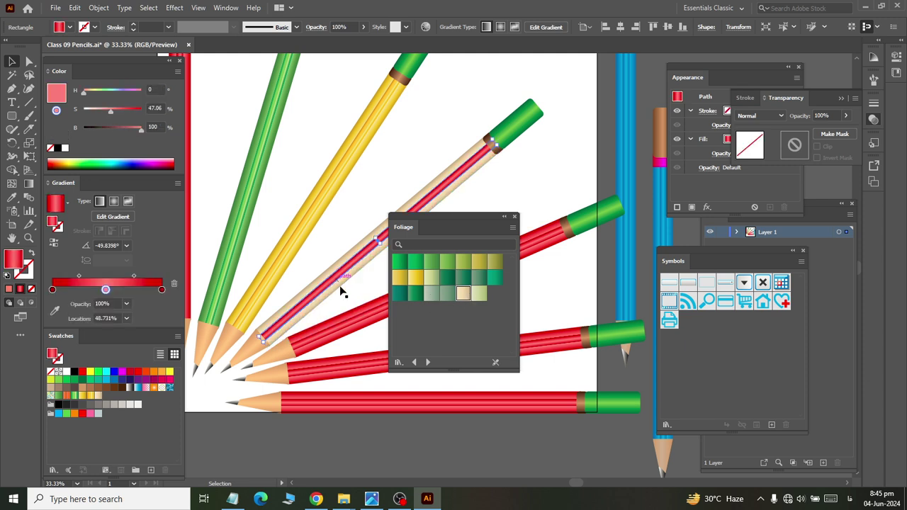
click(428, 363)
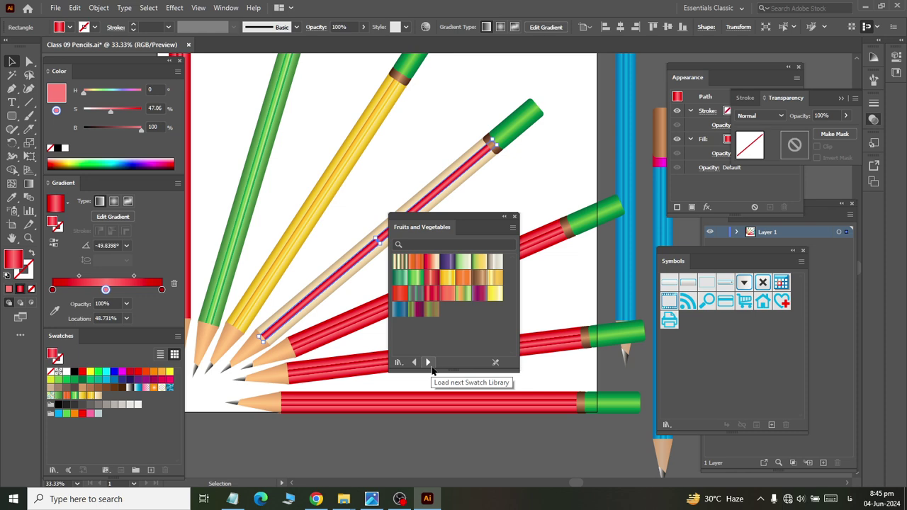
click(495, 262)
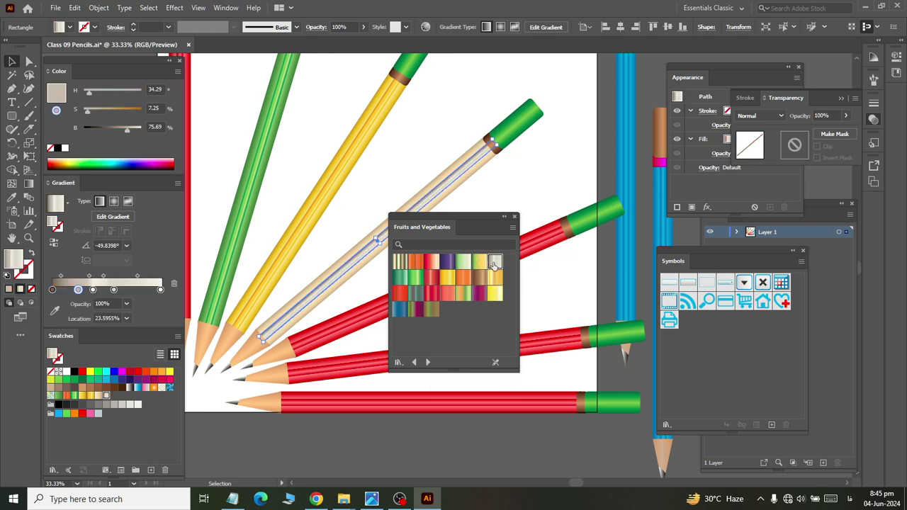
key(ctrl+shift+a)
scroll(342, 332, right, 2)
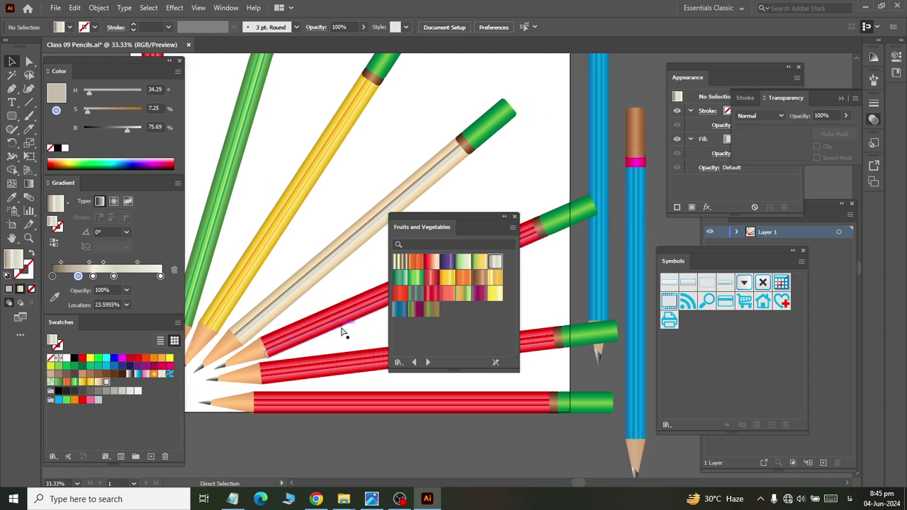
Step: Fill the beige pencil's body with the dark red Earthtone 21 gradient
click(337, 319)
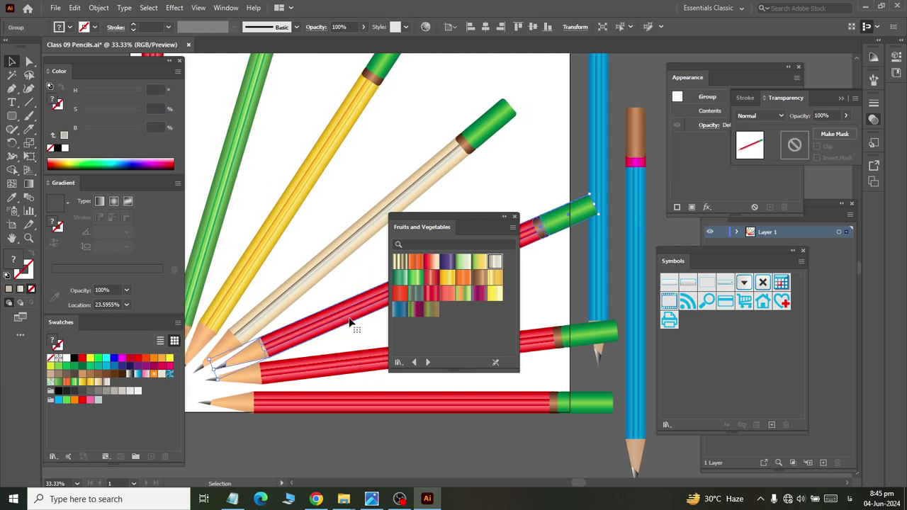
click(427, 363)
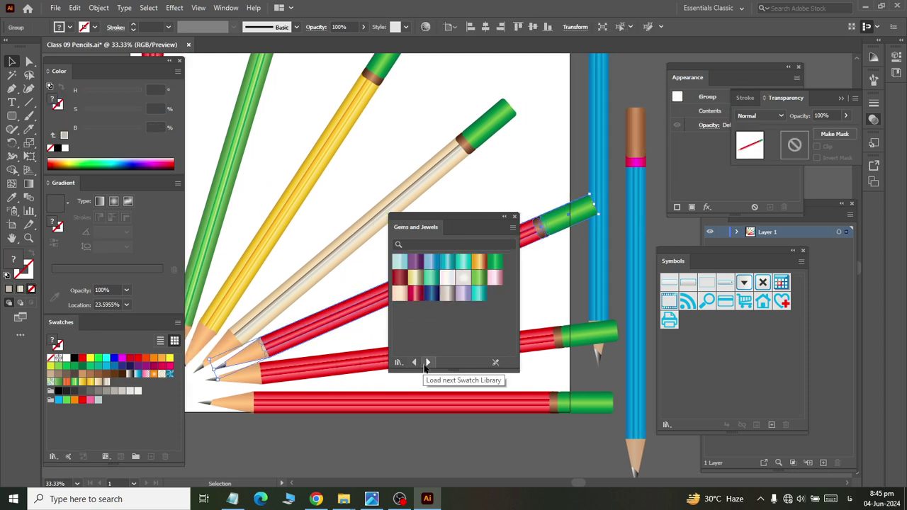
click(414, 363)
click(415, 363)
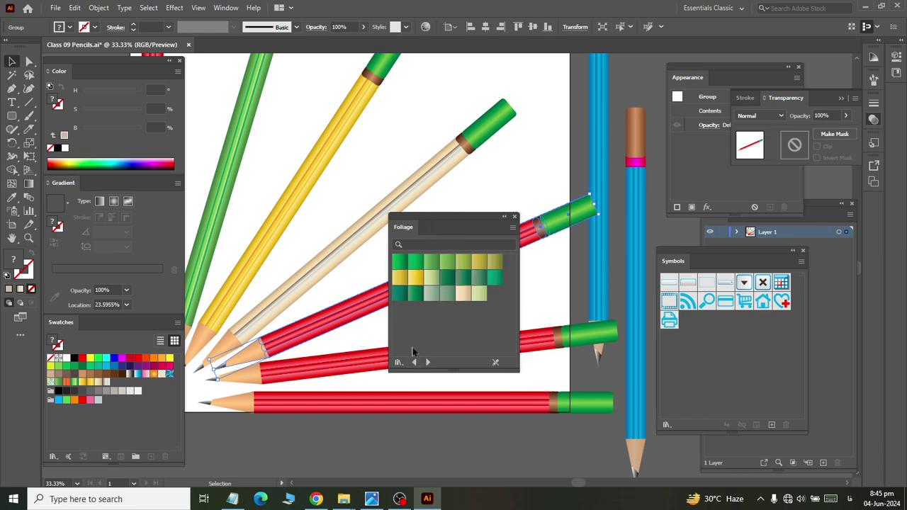
click(417, 363)
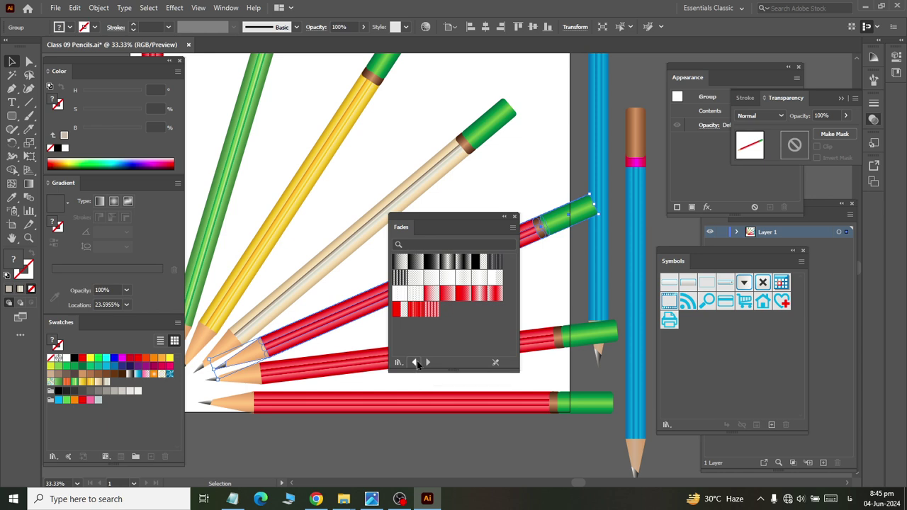
click(417, 363)
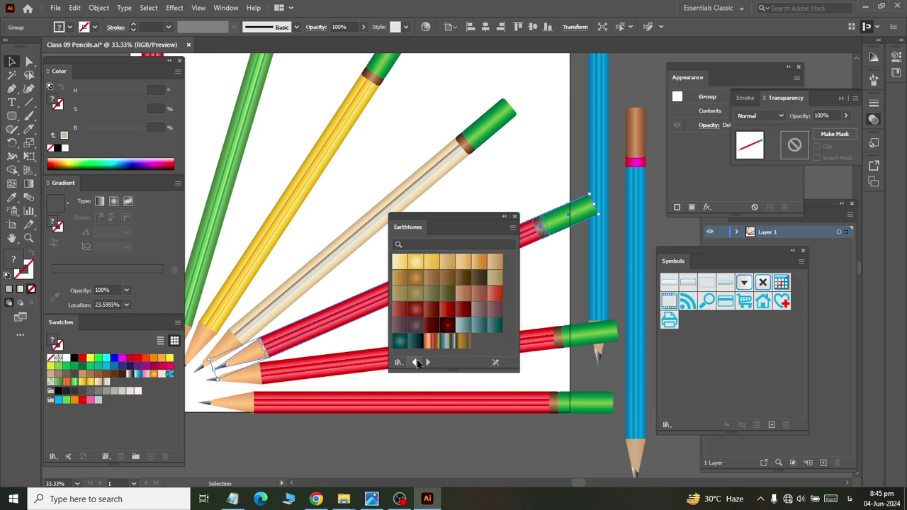
click(341, 284)
click(313, 271)
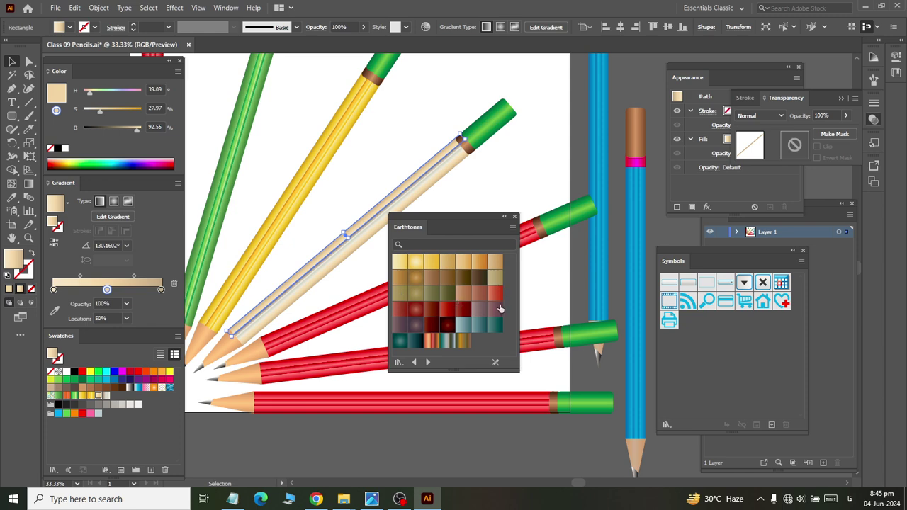
click(448, 310)
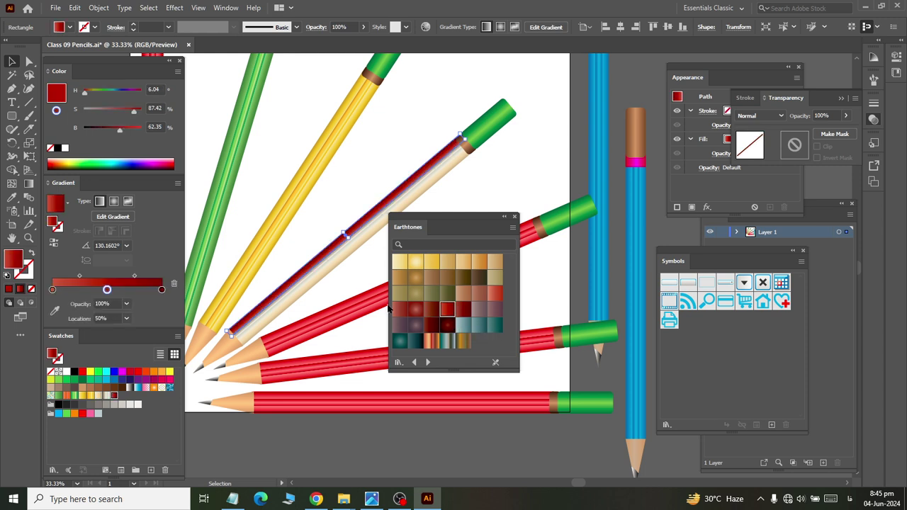
Step: Colour the pencil's stripes with Earthtone 21 and a crimson Gems and Jewels gradient
click(326, 284)
click(448, 310)
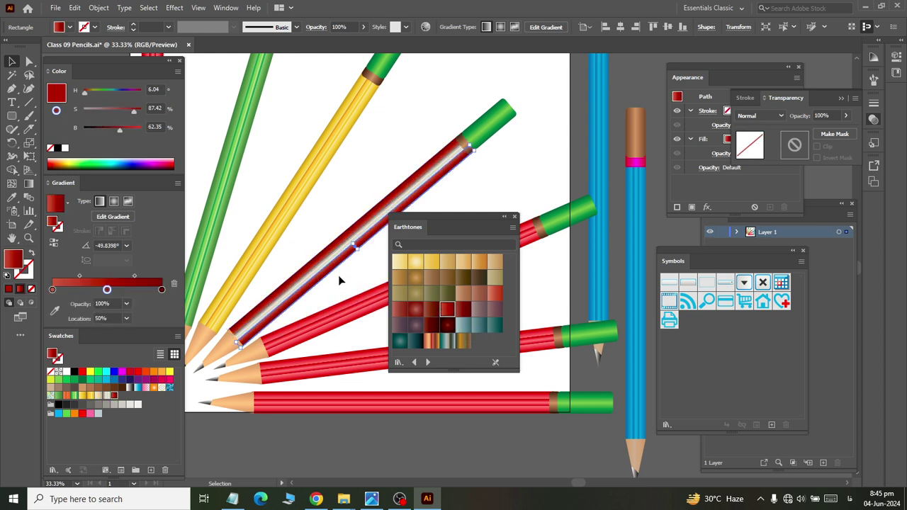
click(338, 275)
click(349, 240)
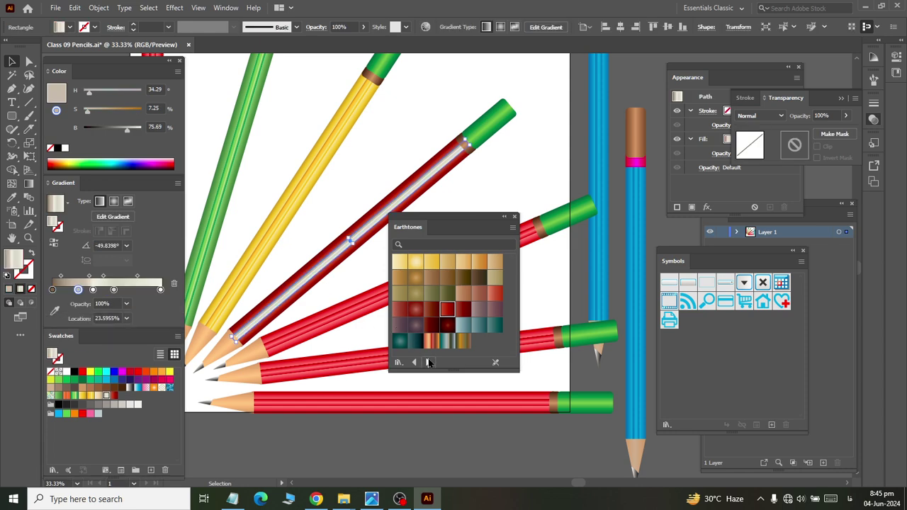
click(428, 362)
click(429, 362)
click(428, 362)
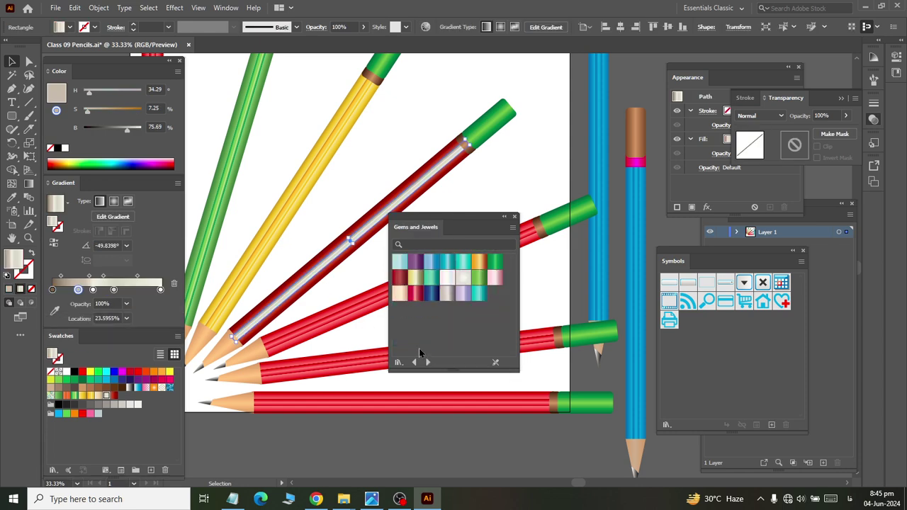
click(413, 296)
click(347, 291)
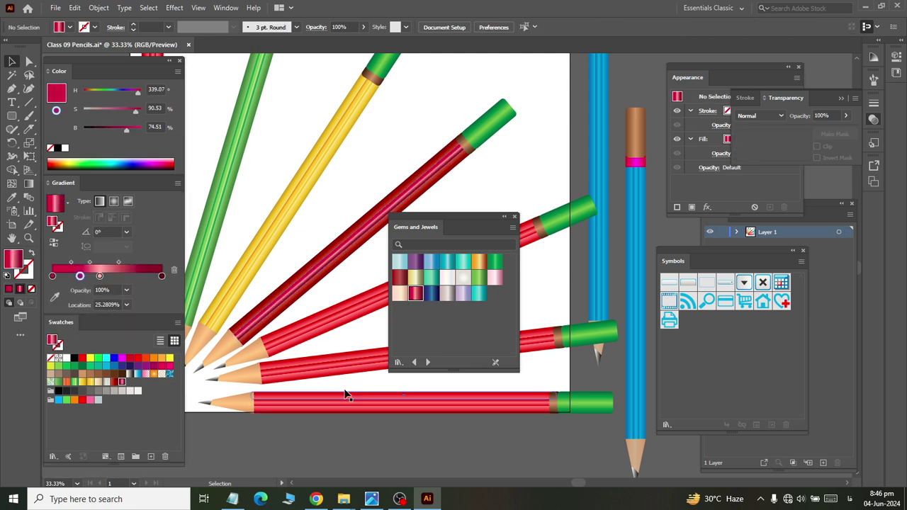
scroll(355, 308, down, 1)
scroll(336, 304, down, 3)
scroll(329, 298, down, 1)
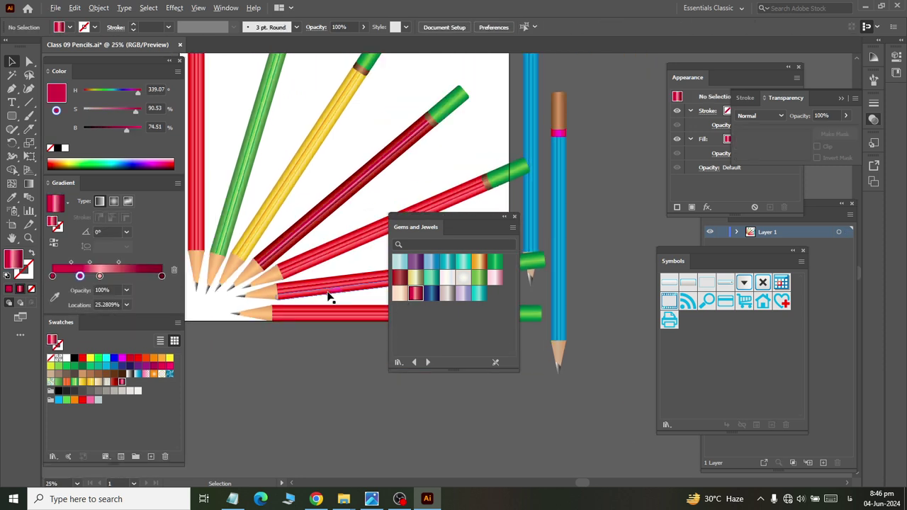
scroll(328, 295, up, 1)
scroll(329, 293, left, 2)
scroll(328, 294, right, 4)
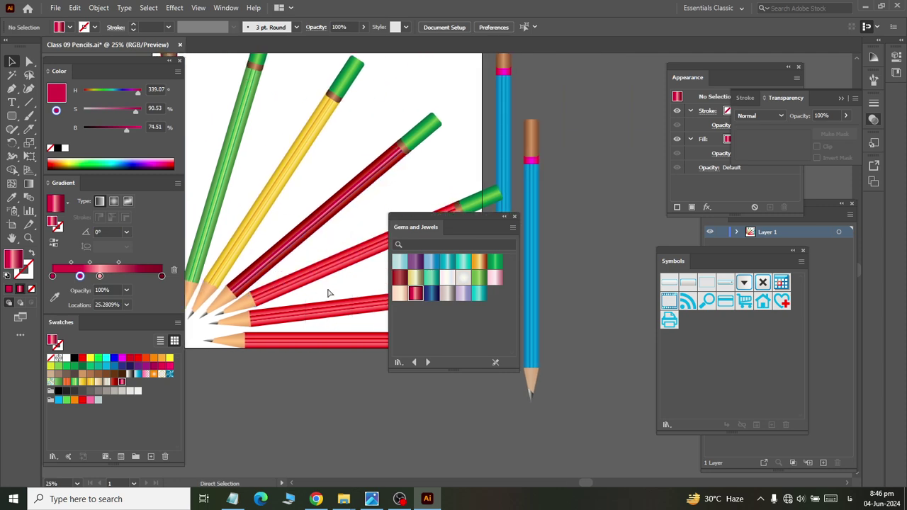
scroll(309, 289, right, 3)
scroll(309, 288, down, 2)
Step: Load the Seasons gradient library and ungroup the fifth red pencil
click(430, 362)
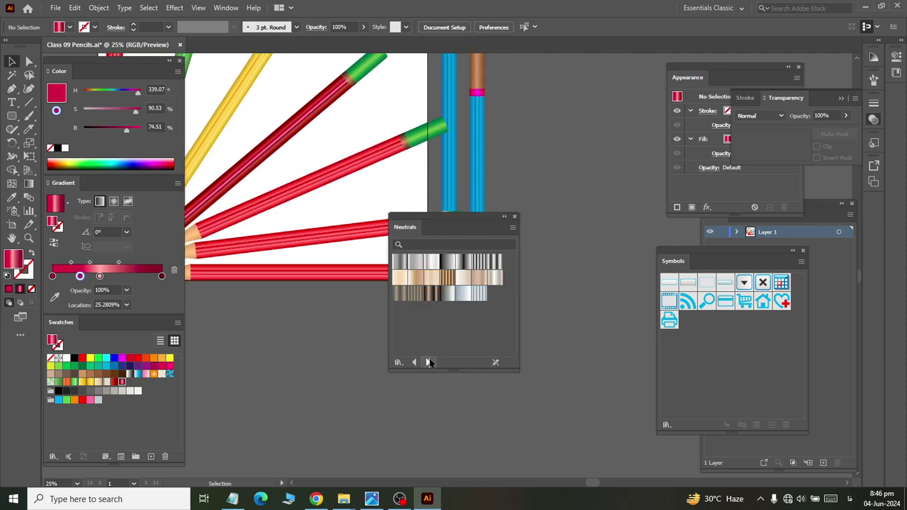
click(429, 362)
click(430, 363)
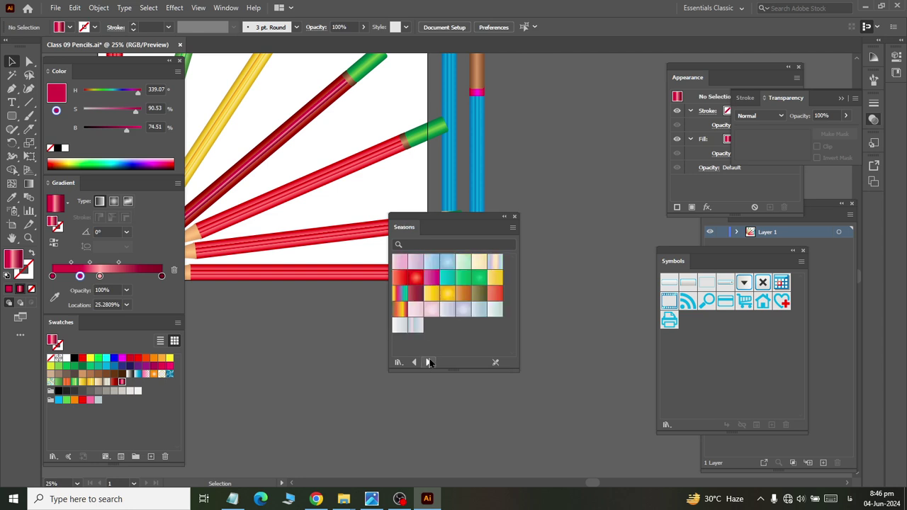
click(275, 201)
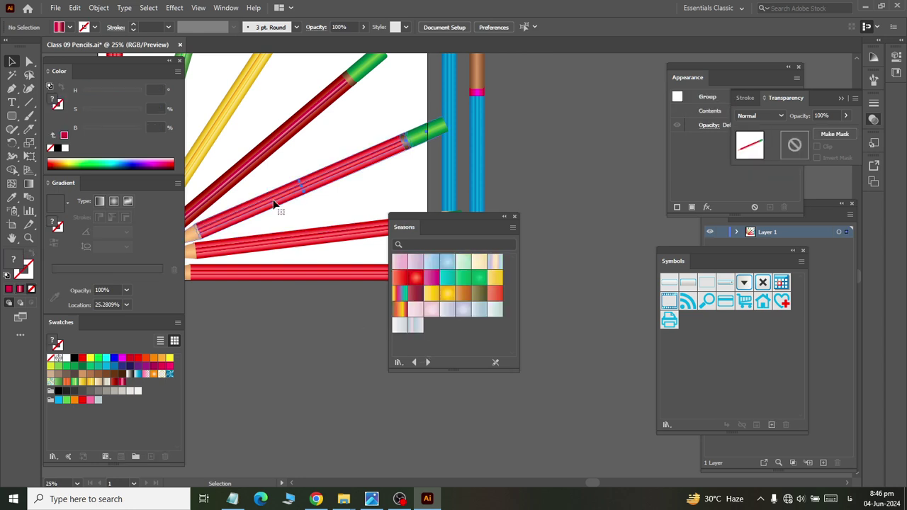
right_click(277, 201)
click(331, 297)
click(331, 290)
key(ctrl+plus)
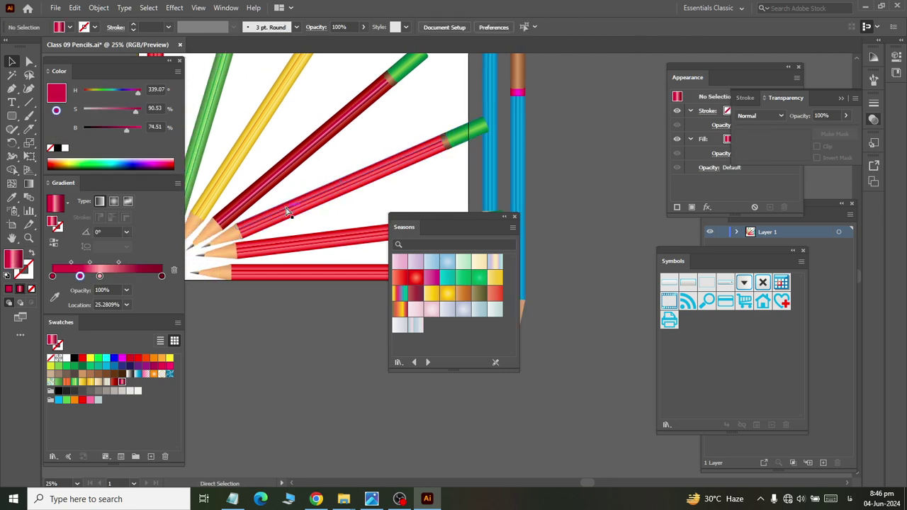
Step: Fill two of the pencil's red stripes with a teal Seasons gradient
click(304, 220)
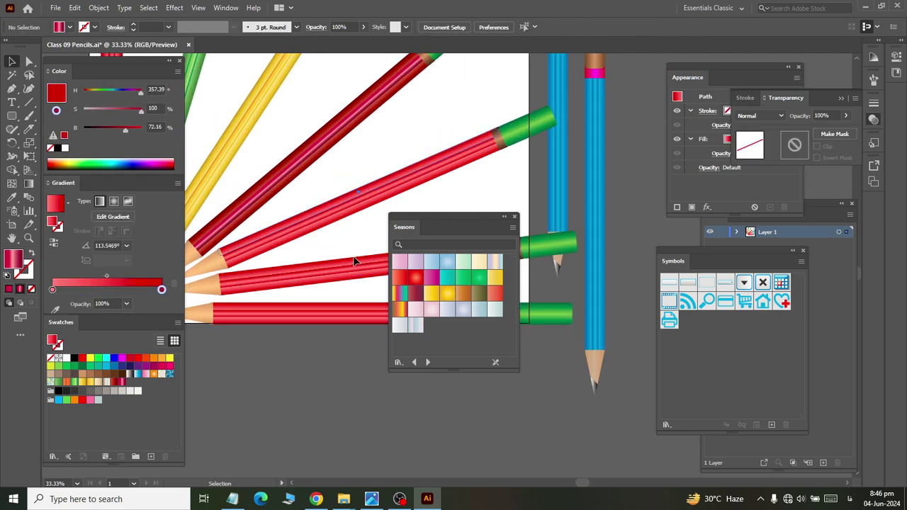
click(449, 278)
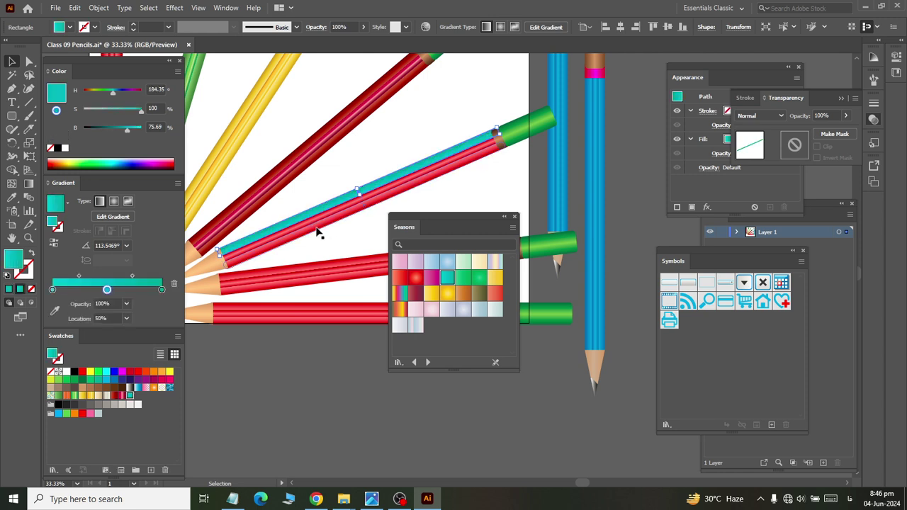
click(319, 233)
click(449, 287)
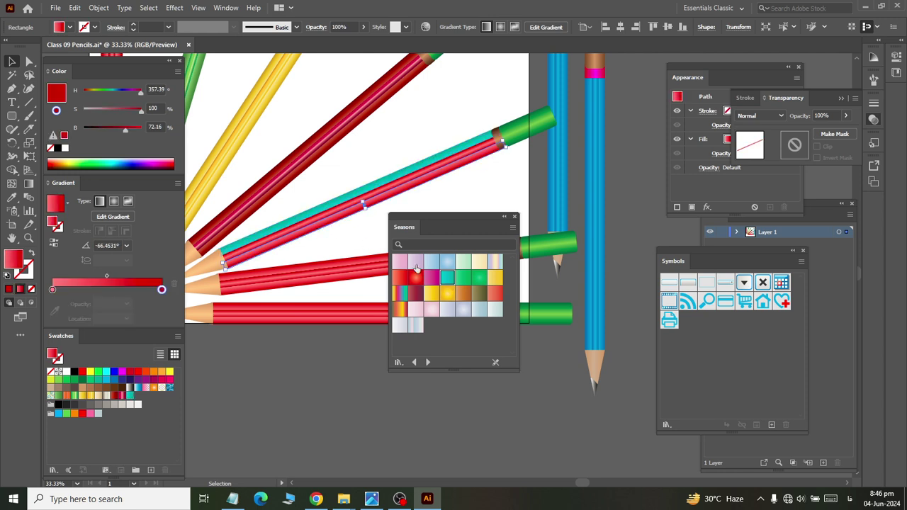
click(317, 224)
Step: Give the remaining red stripe the Gems and Jewels Jade gradient
click(314, 224)
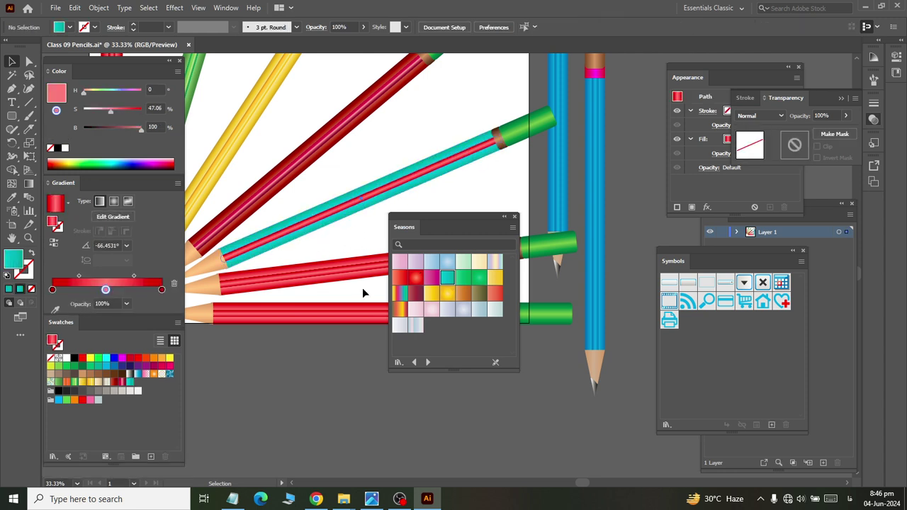
click(415, 362)
click(415, 362)
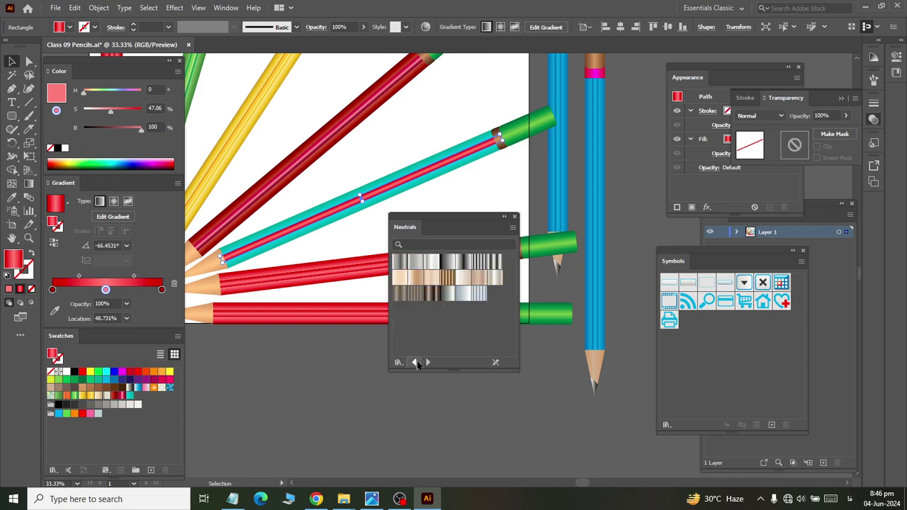
click(416, 363)
click(414, 362)
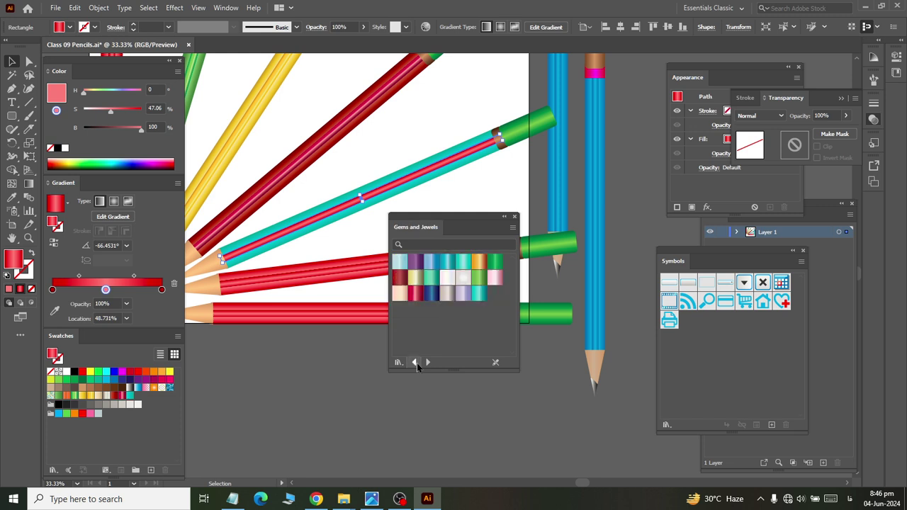
click(433, 277)
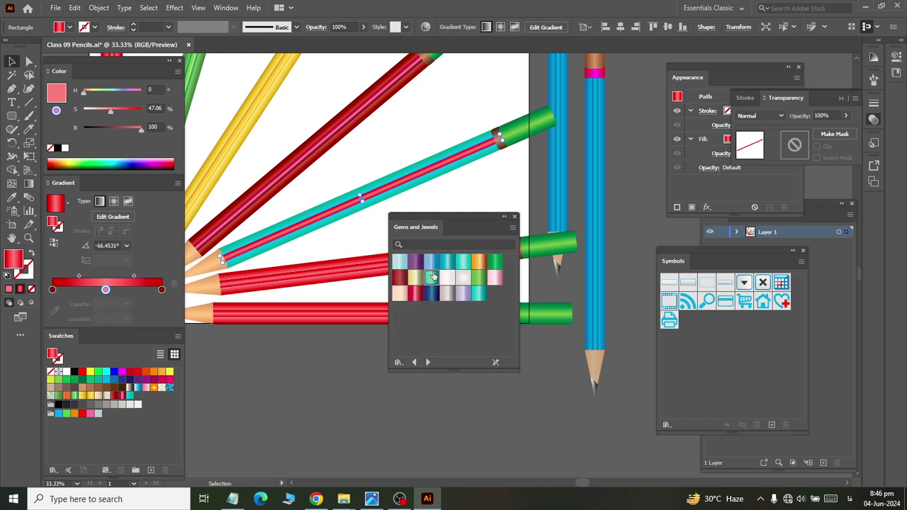
click(355, 228)
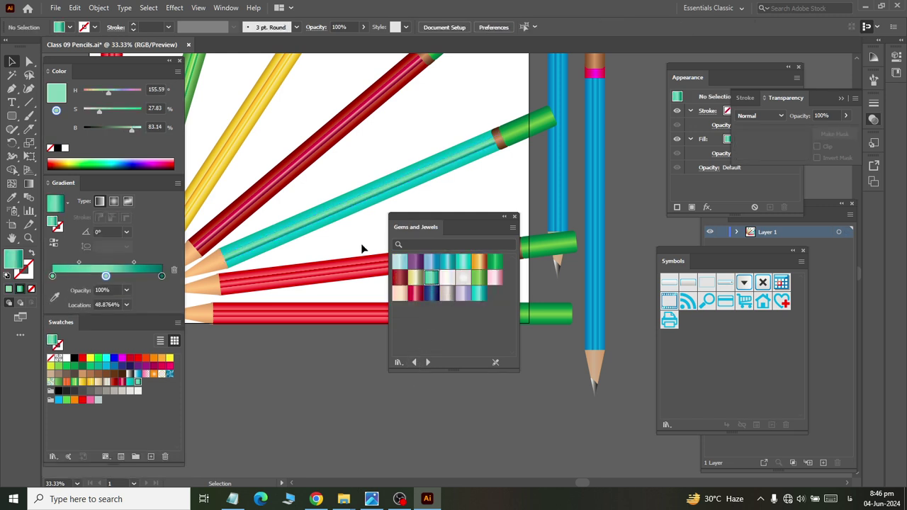
scroll(361, 249, right, 1)
scroll(333, 256, down, 1)
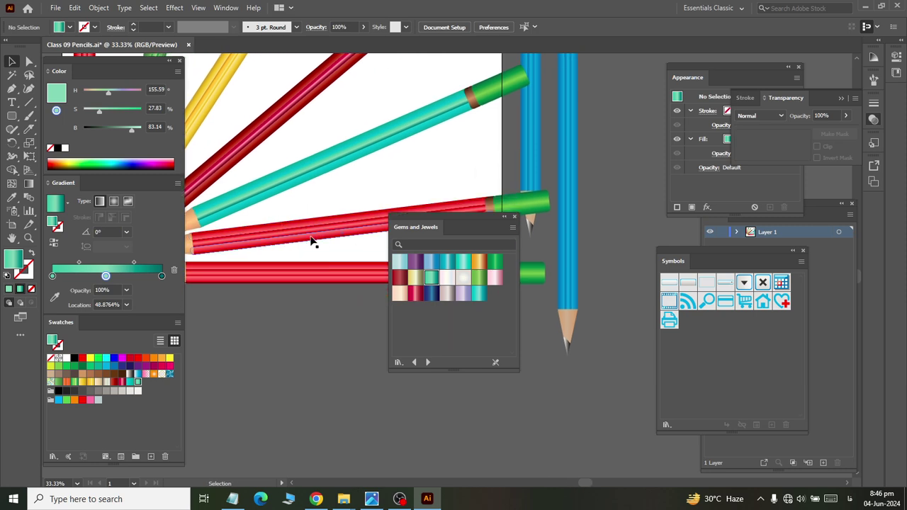
Step: Ungroup the sixth red pencil and select its red body
click(312, 242)
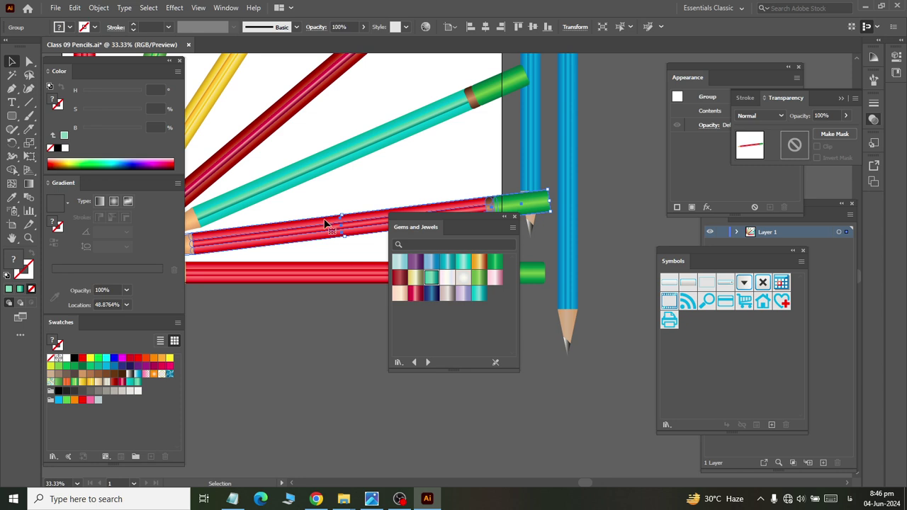
right_click(326, 224)
click(368, 319)
click(341, 222)
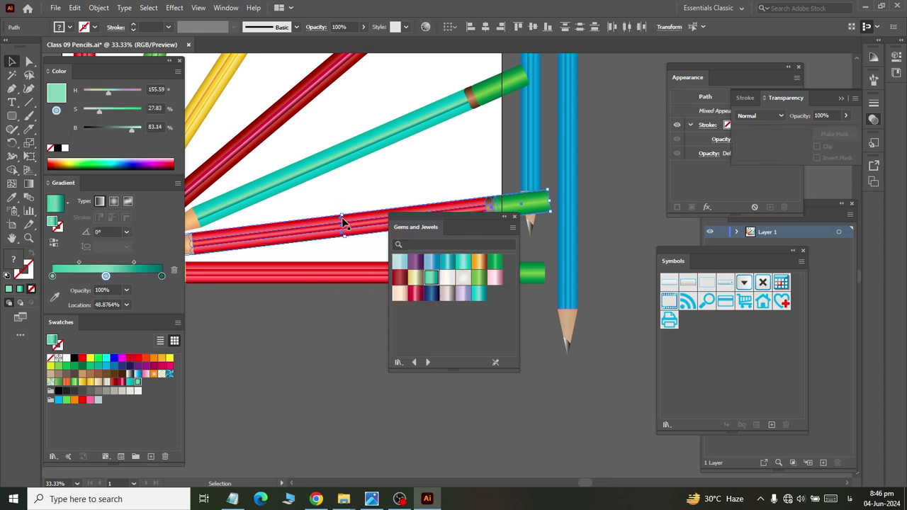
click(342, 219)
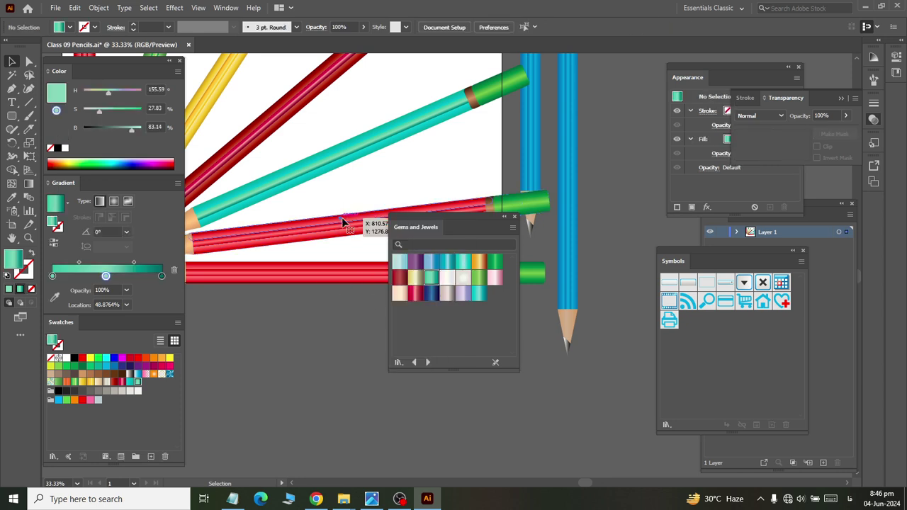
Step: Give the pencil body and its lower path an orange Sky gradient
click(429, 362)
click(429, 362)
click(429, 363)
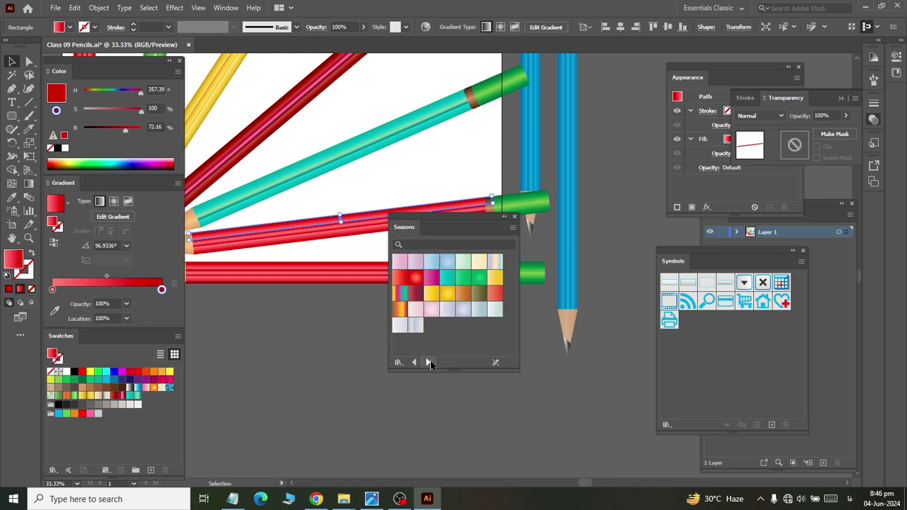
click(429, 362)
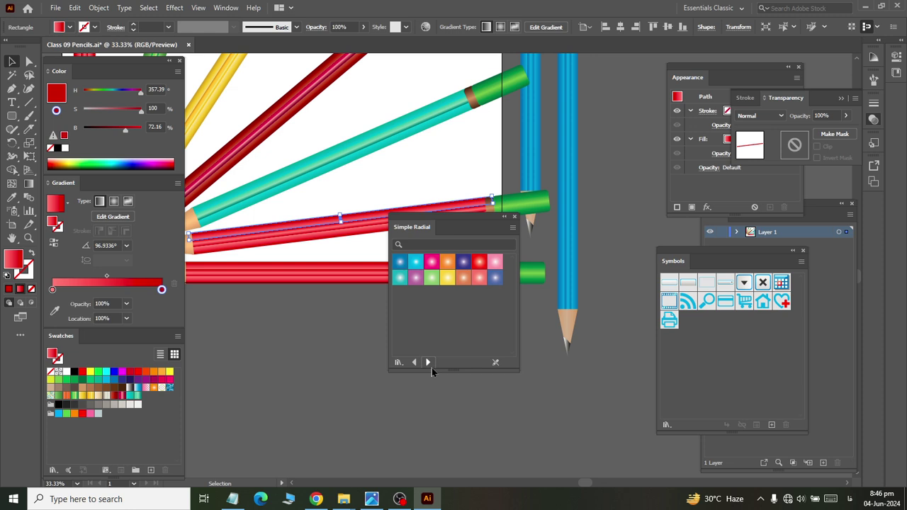
click(429, 363)
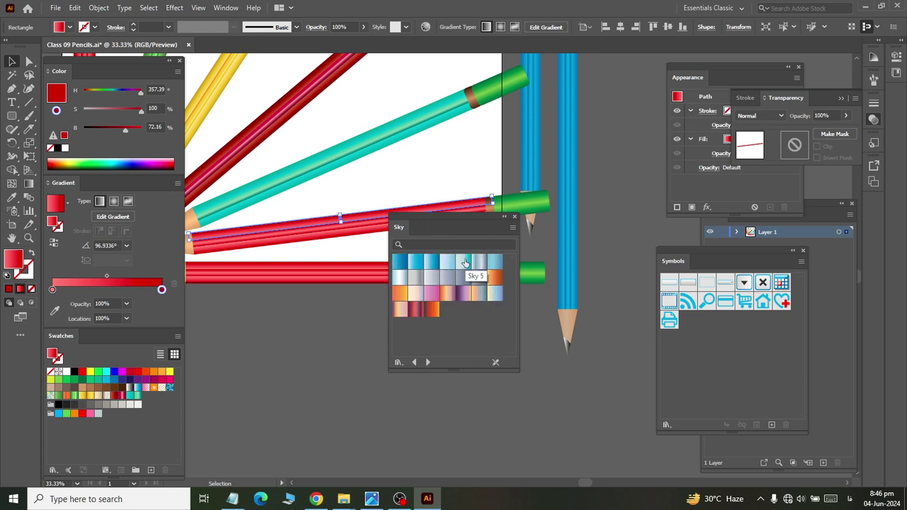
click(400, 293)
click(306, 249)
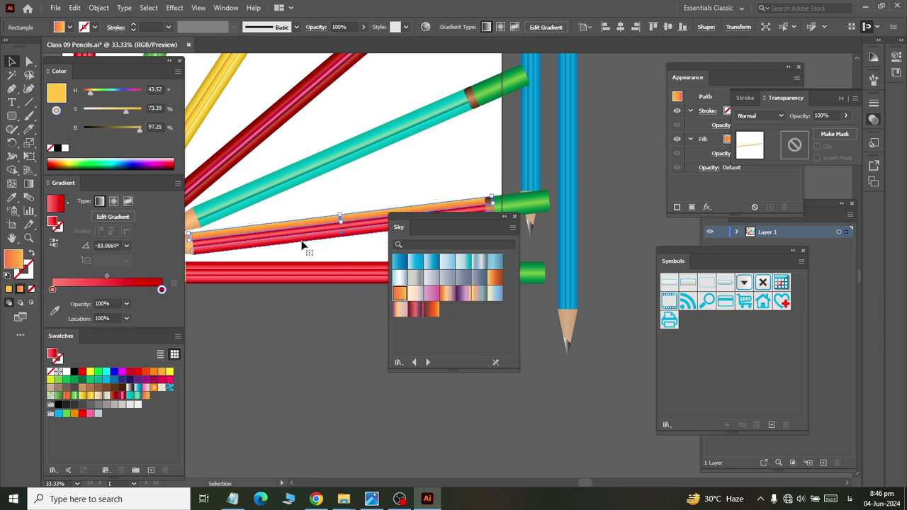
click(399, 293)
Step: Browse back to the Metals library, trying a gold gradient on the pencil then undoing it
click(415, 362)
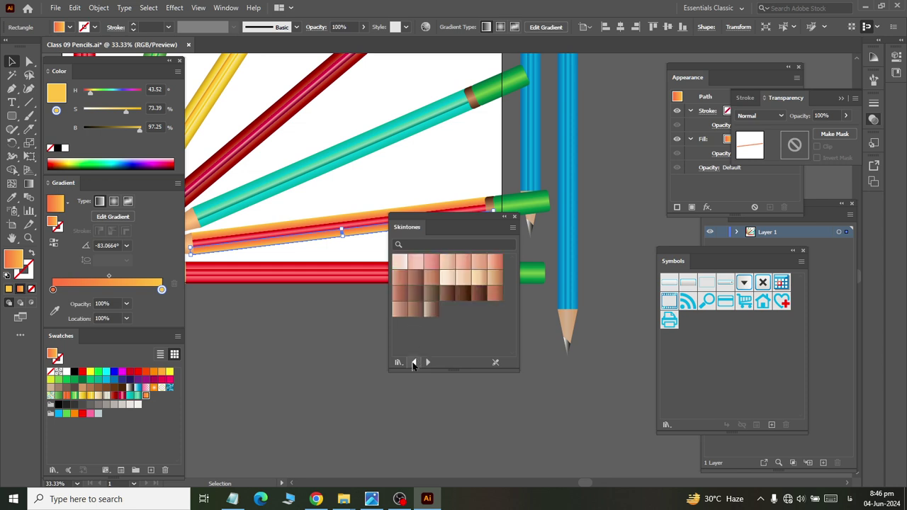
click(415, 363)
click(414, 363)
click(415, 362)
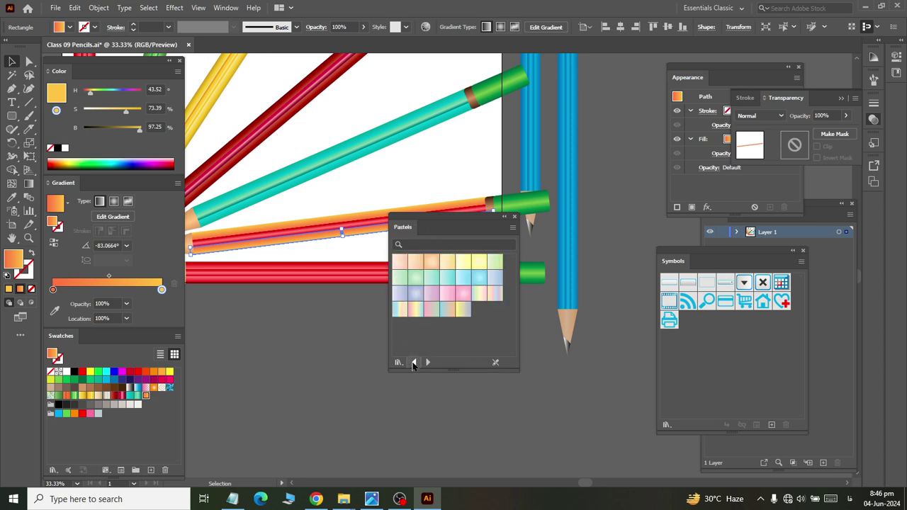
click(414, 362)
click(415, 362)
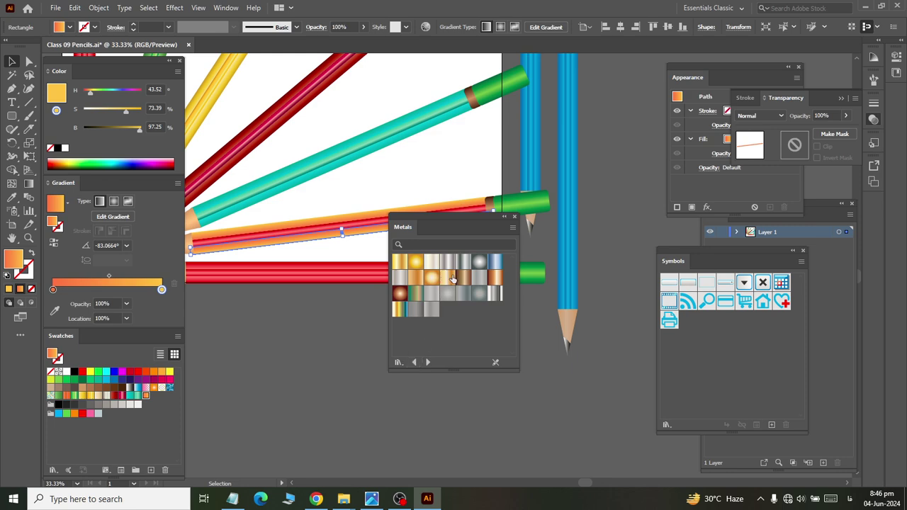
key(ctrl+z)
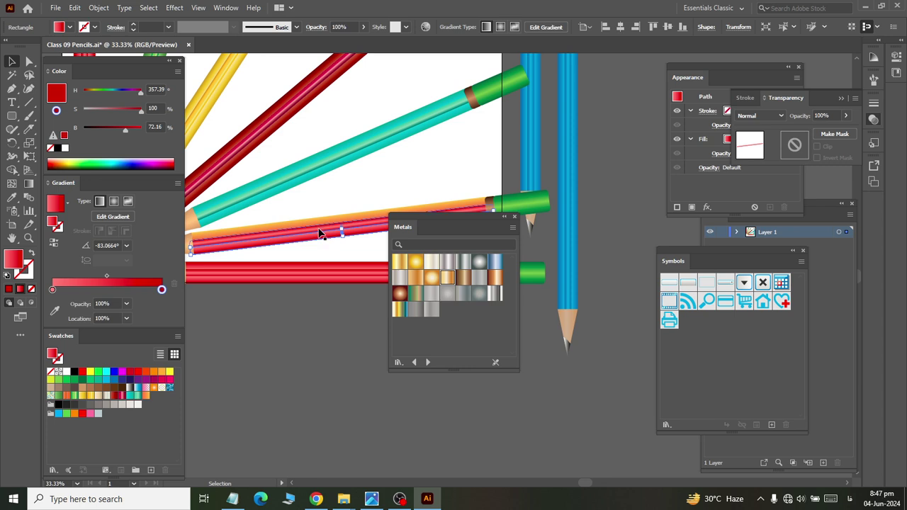
key(a)
key(ctrl+shift+z)
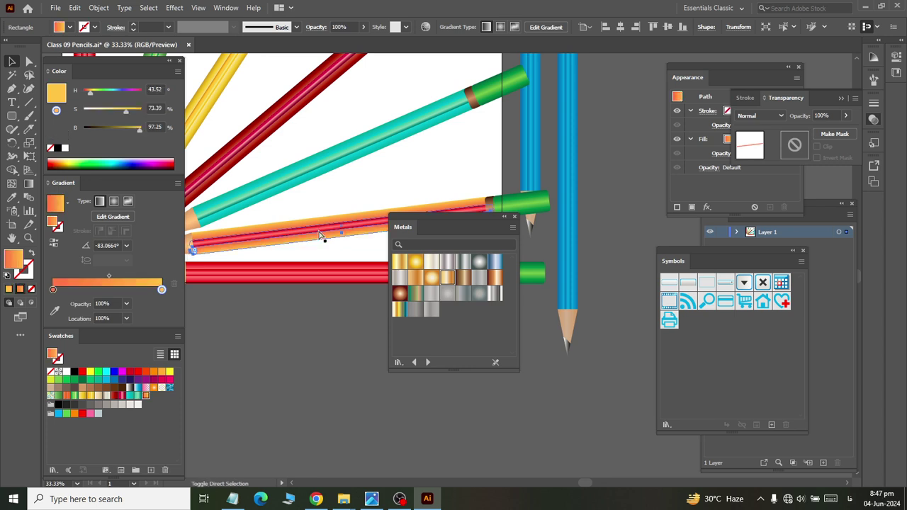
click(329, 229)
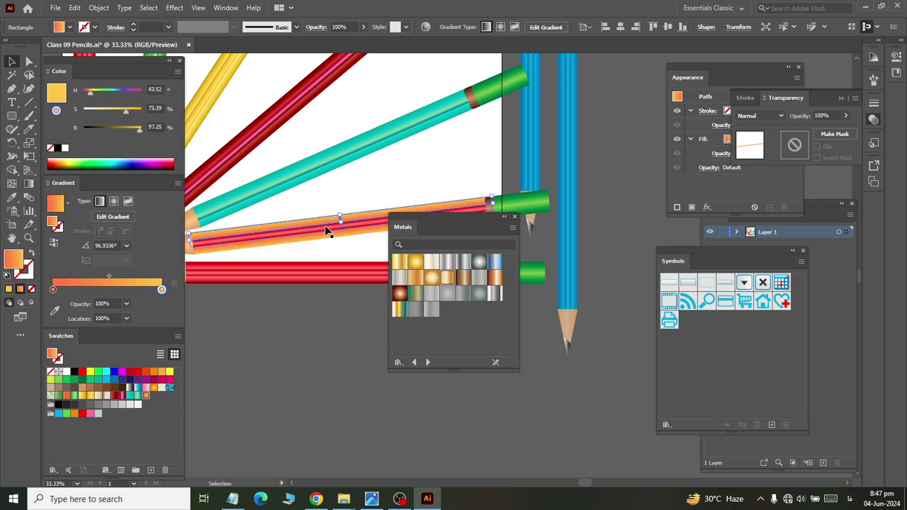
click(447, 280)
key(ctrl+z)
Step: Apply the Metals Polished Brass gradient to the pencil's inner stripe
click(328, 230)
click(328, 230)
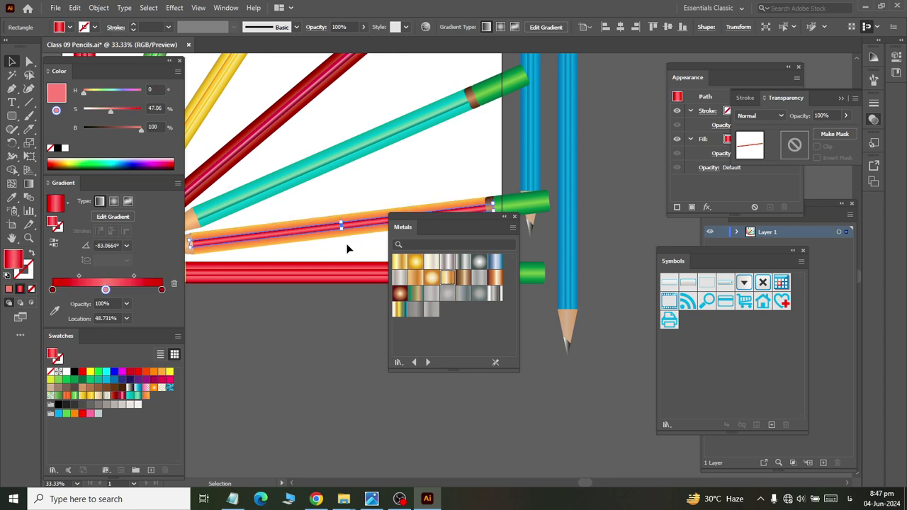
scroll(330, 235, up, 3)
click(447, 278)
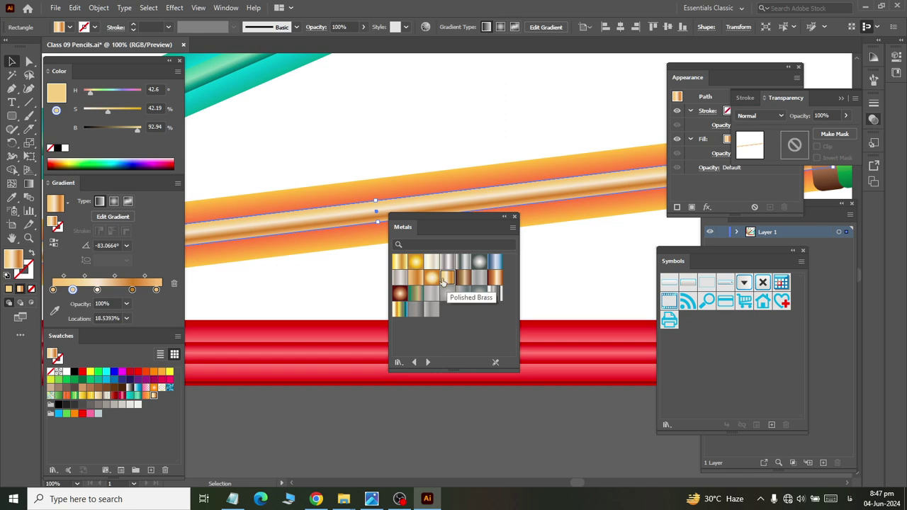
click(385, 144)
scroll(379, 168, down, 1)
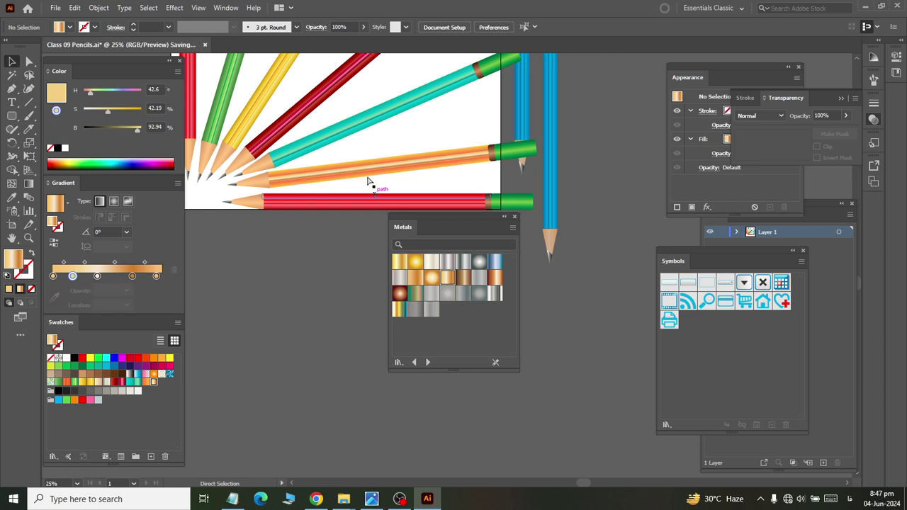
Step: Move the blue pencil onto the artboard, near its right edge
scroll(366, 174, down, 2)
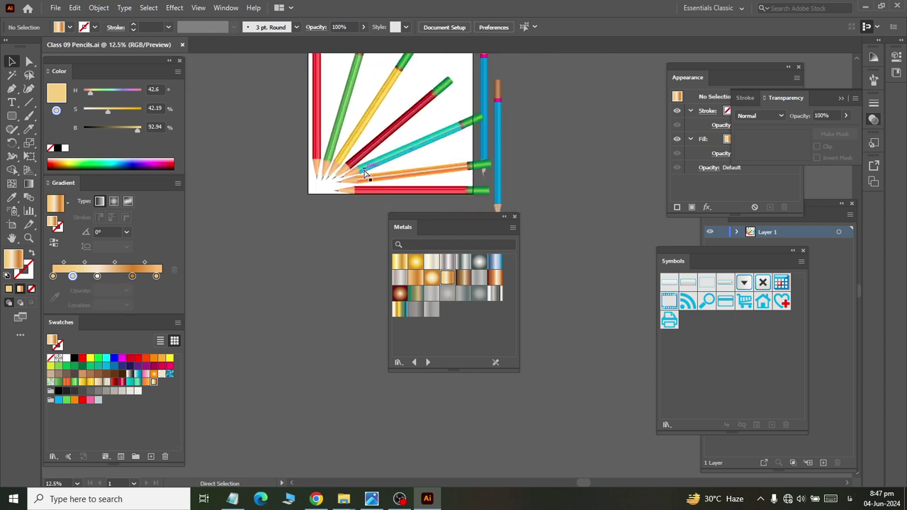
scroll(373, 157, right, 1)
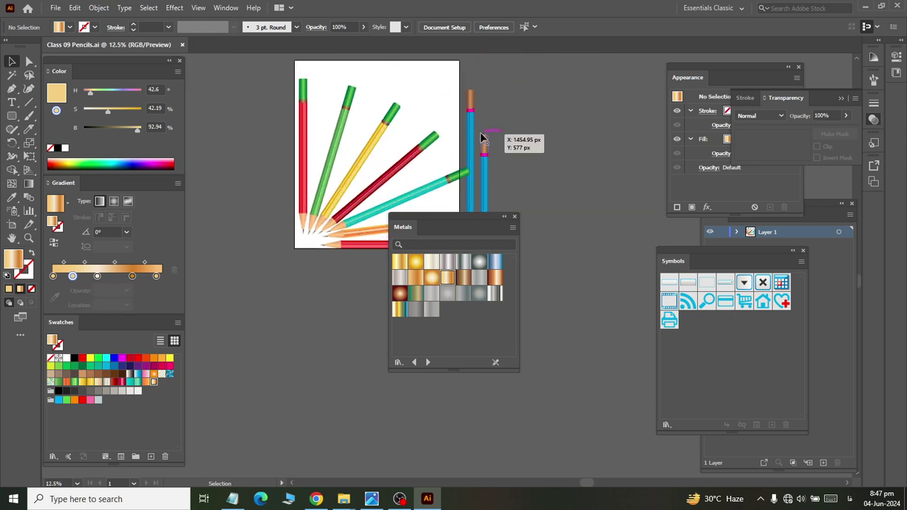
scroll(496, 131, down, 2)
scroll(475, 116, down, 1)
scroll(475, 117, up, 3)
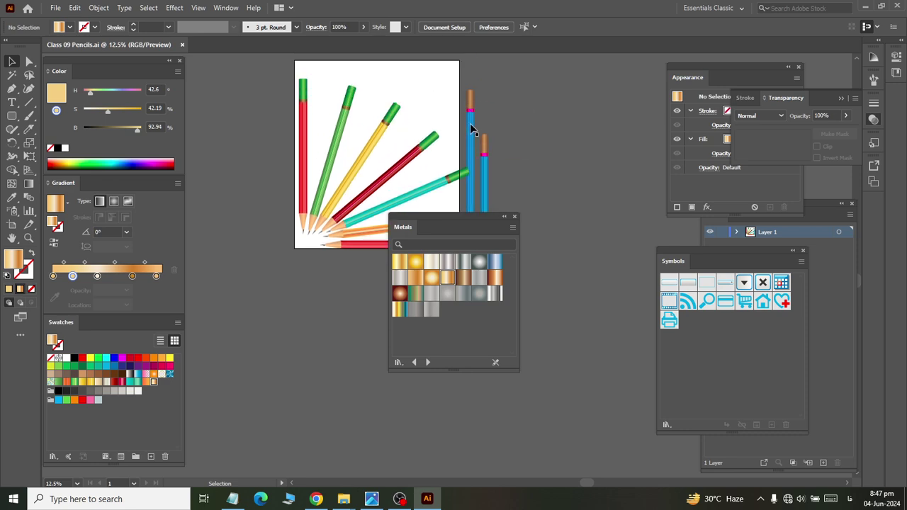
mouse_move(470, 124)
mouse_down()
mouse_move(438, 92)
mouse_move(447, 108)
mouse_up()
scroll(480, 142, down, 3)
scroll(485, 156, up, 3)
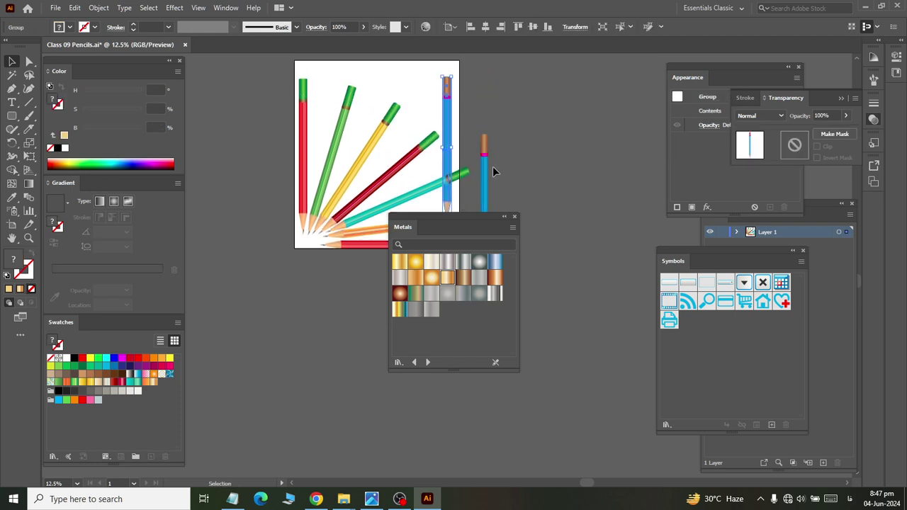
drag(450, 141, 434, 139)
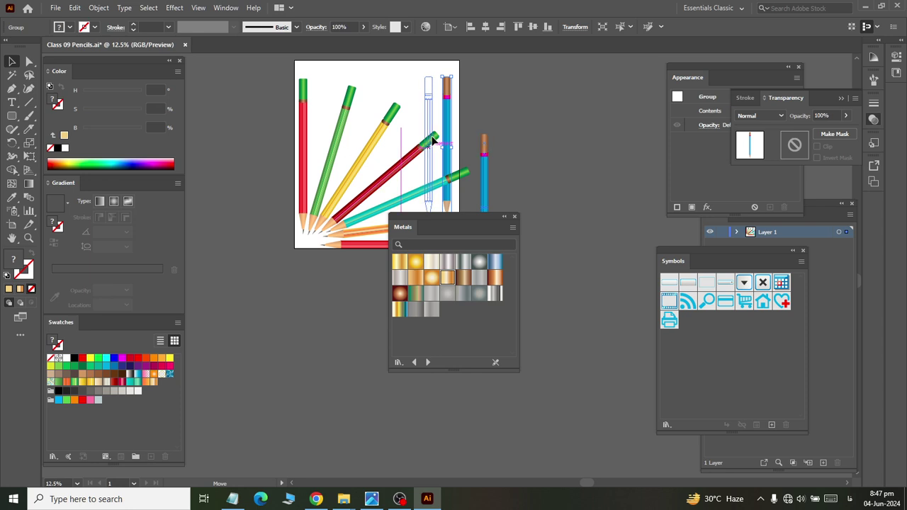
drag(434, 139, 429, 139)
Step: Copy the blue pencil to the left and repeat the transform to build an evenly spaced row
scroll(454, 159, down, 2)
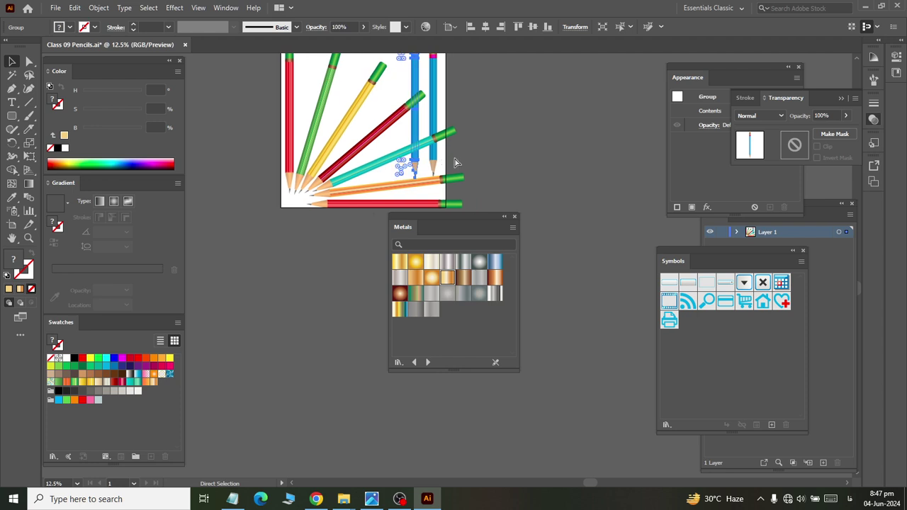
scroll(457, 161, left, 2)
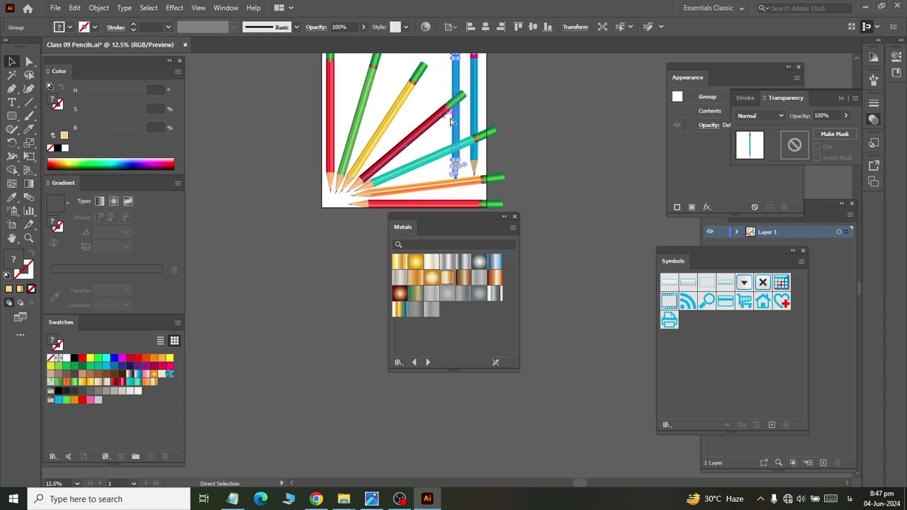
drag(456, 124, 437, 130)
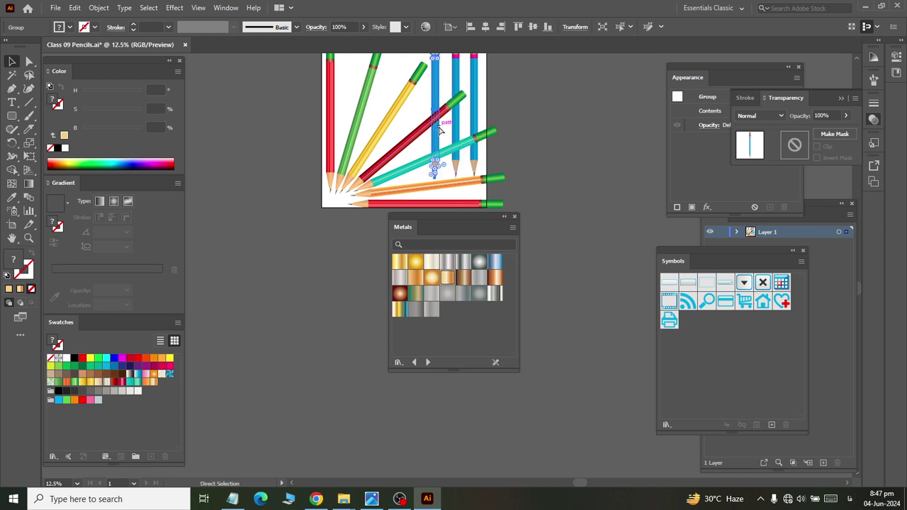
key(ctrl+d)
key(ctrl+d)
key(ctrl+d)
key(ctrl+d)
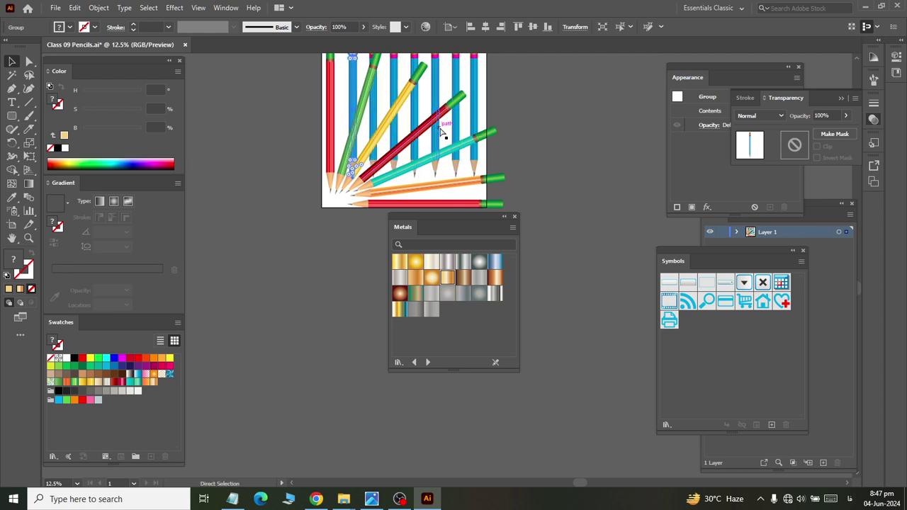
scroll(443, 128, up, 2)
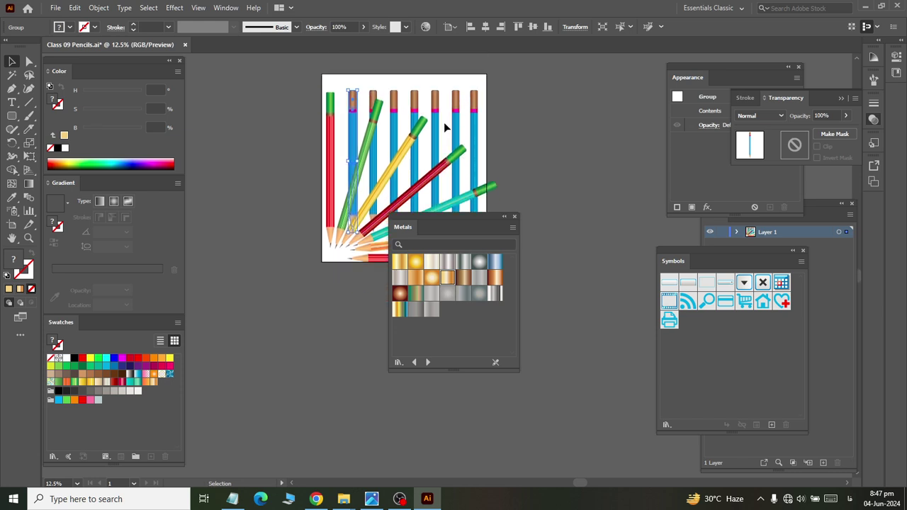
scroll(445, 126, up, 1)
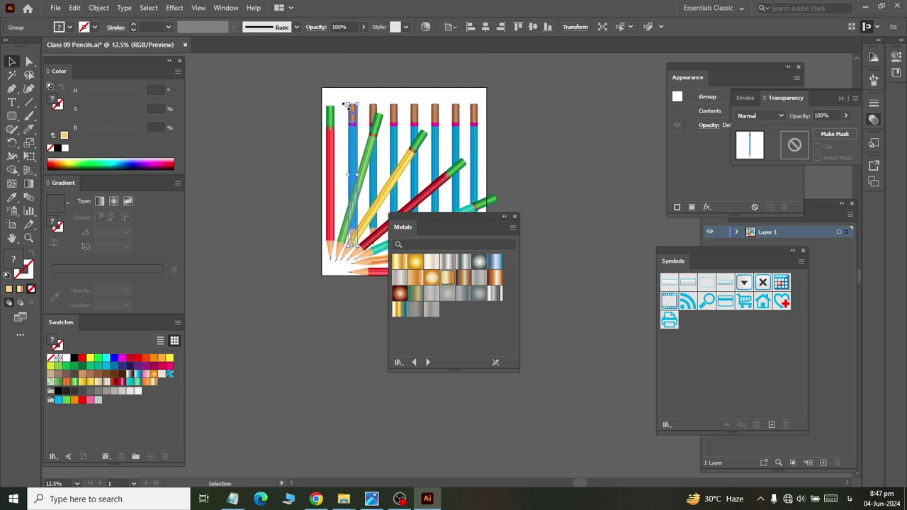
Step: Select the whole row of blue pencils and group them
drag(342, 95, 404, 110)
drag(484, 109, 489, 111)
right_click(456, 122)
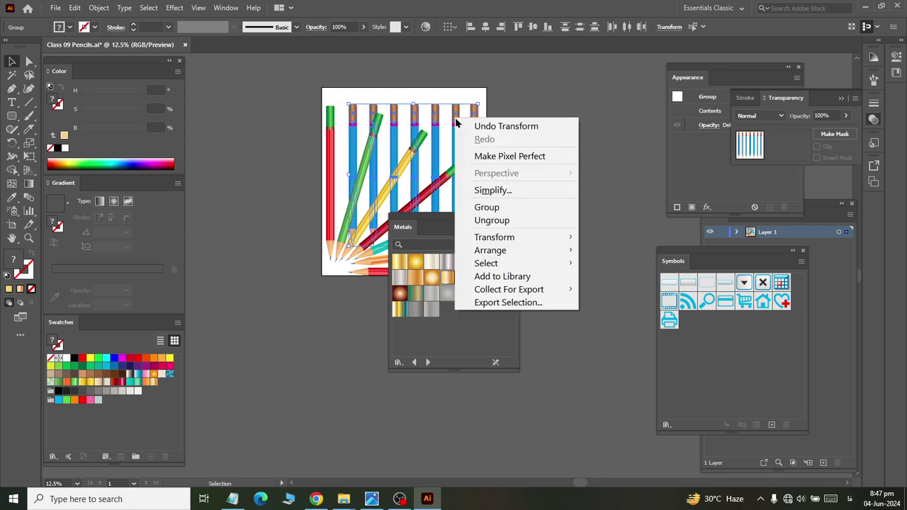
click(487, 207)
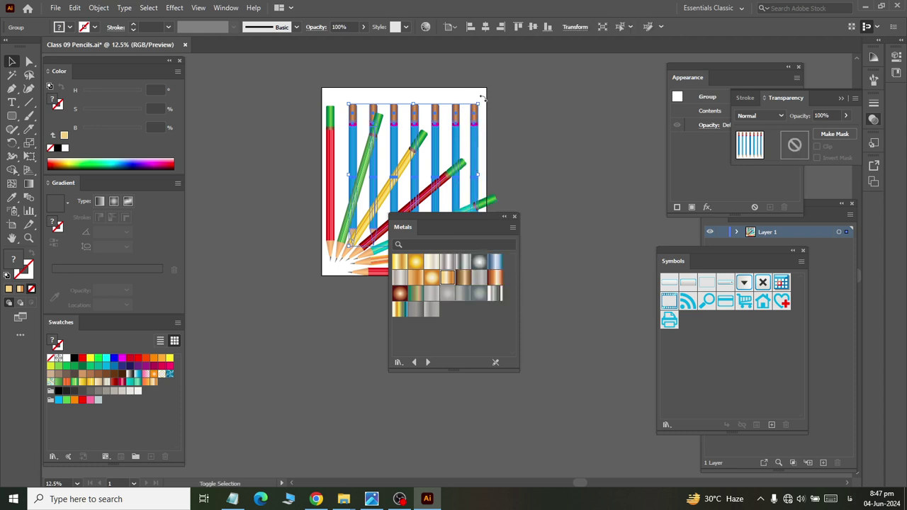
Step: Rotate the pencil group 180° so the tips point up, then reselect it
drag(482, 97, 324, 294)
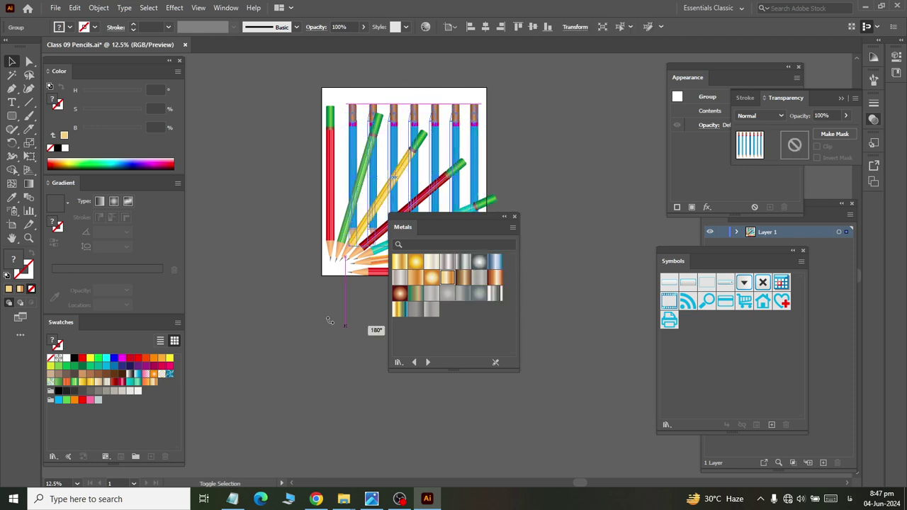
click(541, 123)
click(475, 120)
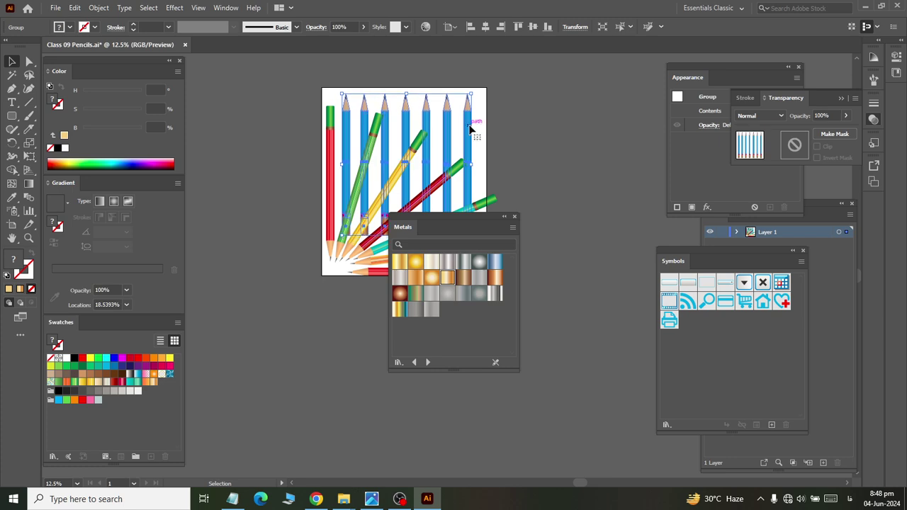
Step: Send the blue pencil group to the back, behind the coloured pencils
right_click(468, 128)
mouse_move(502, 272)
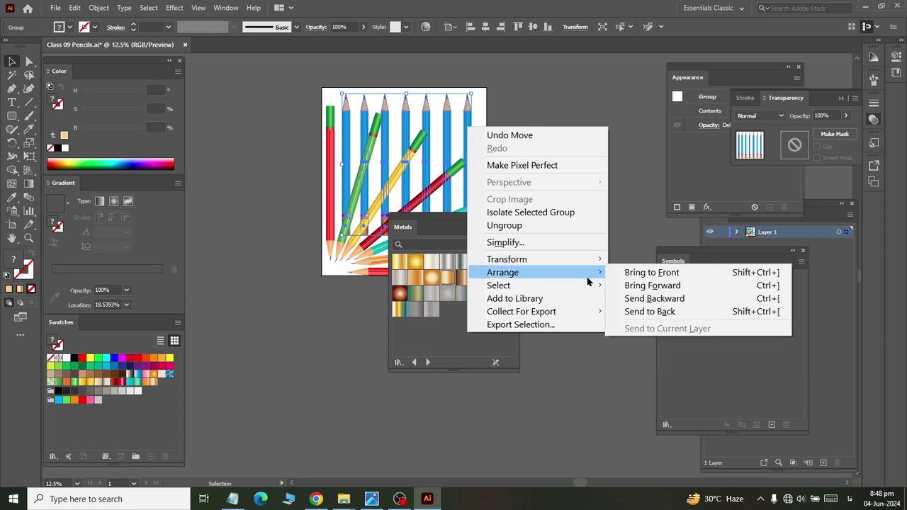
click(664, 316)
click(581, 129)
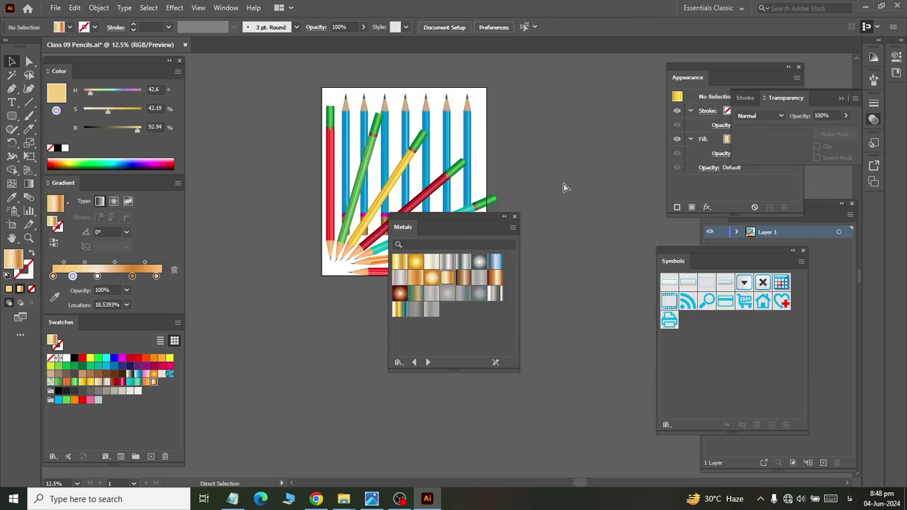
Step: Move the floating Metals swatch panel away from the artwork
scroll(565, 187, right, 2)
scroll(510, 174, right, 2)
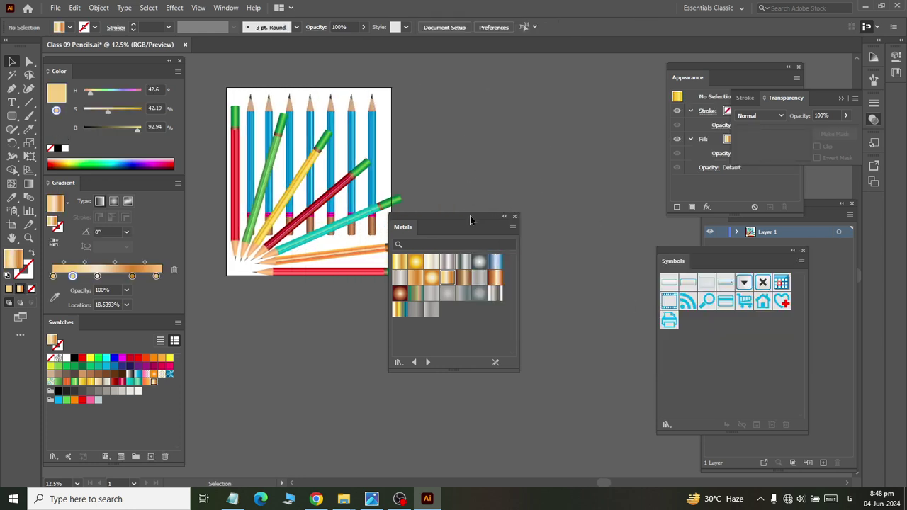
drag(470, 220, 507, 276)
scroll(283, 237, left, 1)
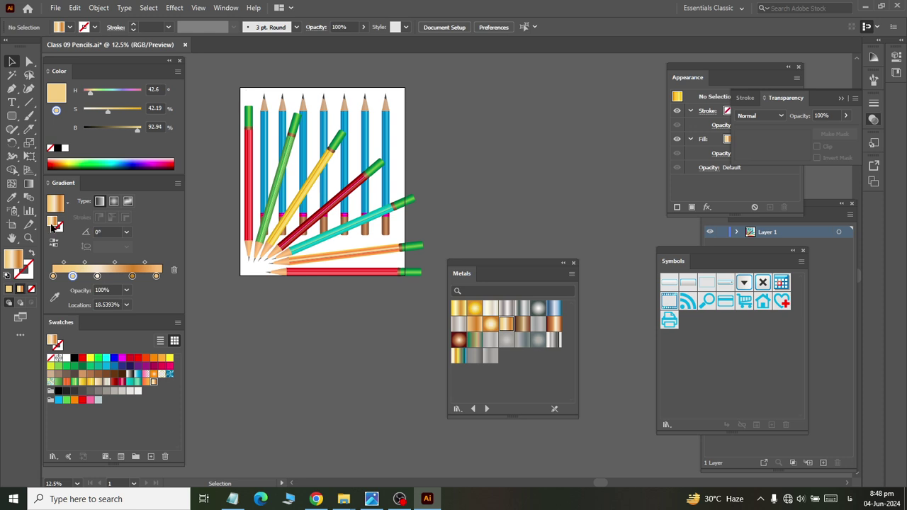
Step: Drag the artboard's bottom-right corner out to about 1466 × 1523 px
click(12, 225)
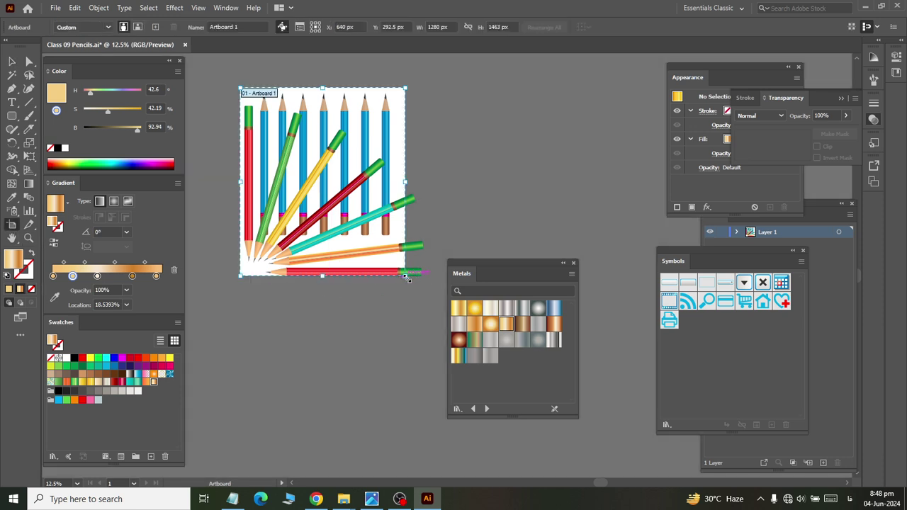
drag(407, 277, 431, 285)
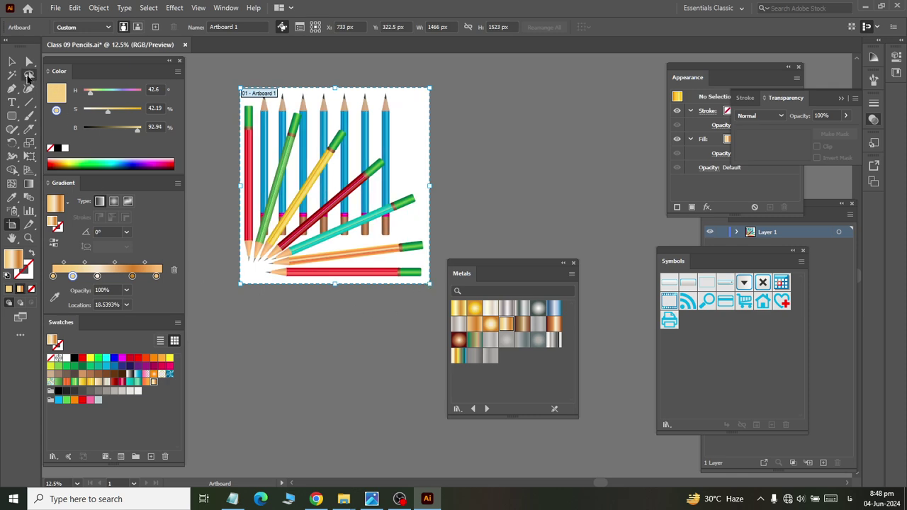
click(12, 62)
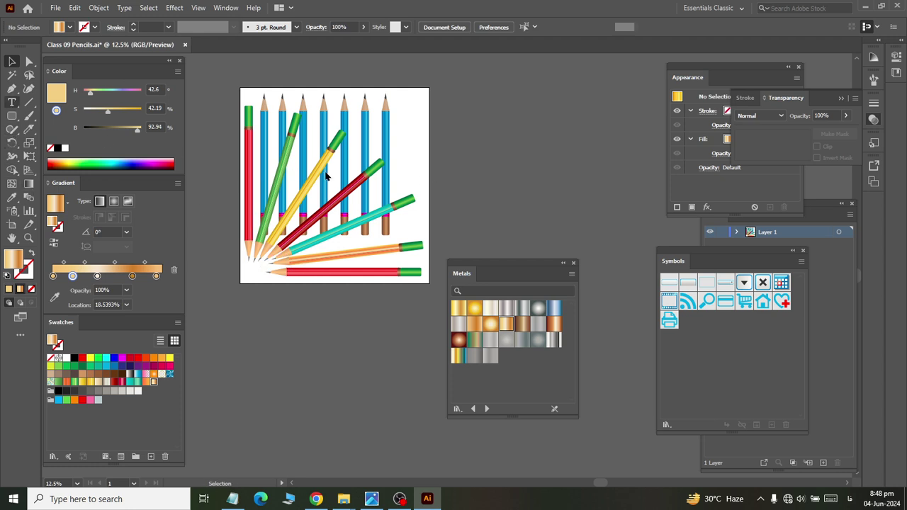
Step: Place a new text object right of the pencils and scale it to about 107 pt
click(12, 103)
key(ctrl)
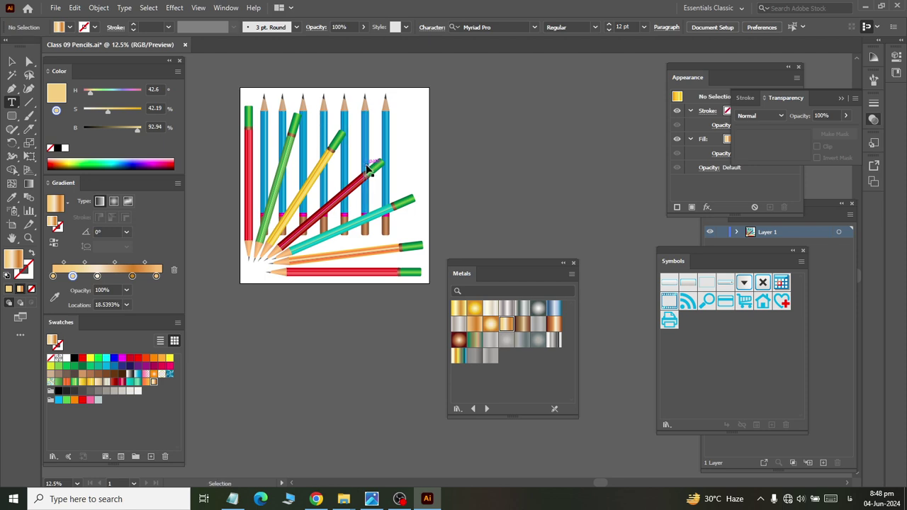
click(408, 141)
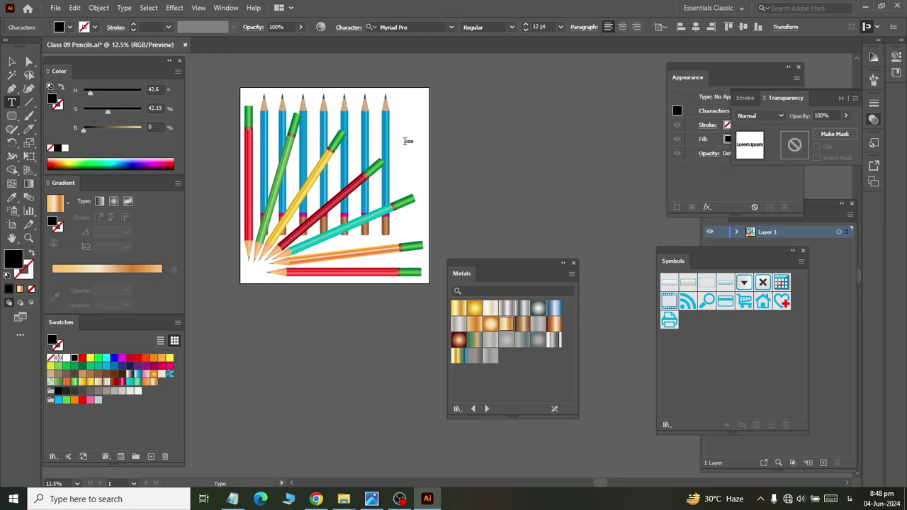
text(د)
click(12, 62)
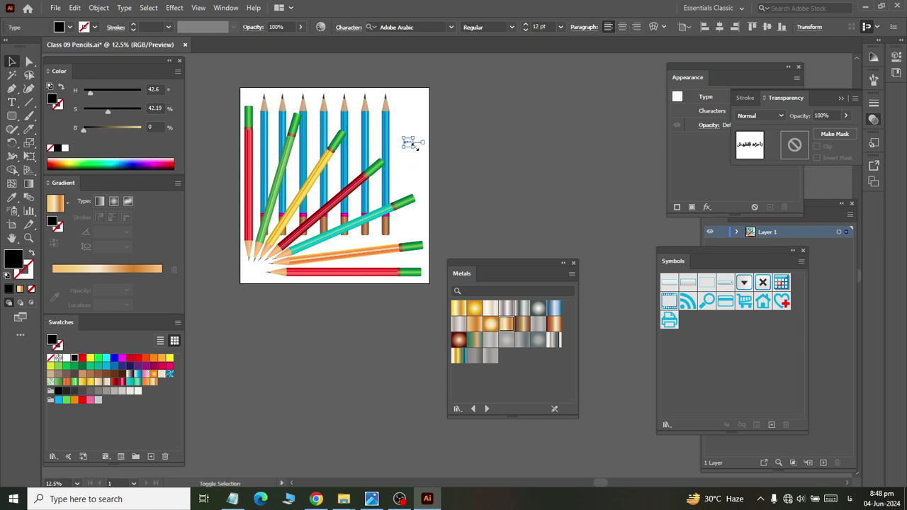
drag(417, 146, 465, 161)
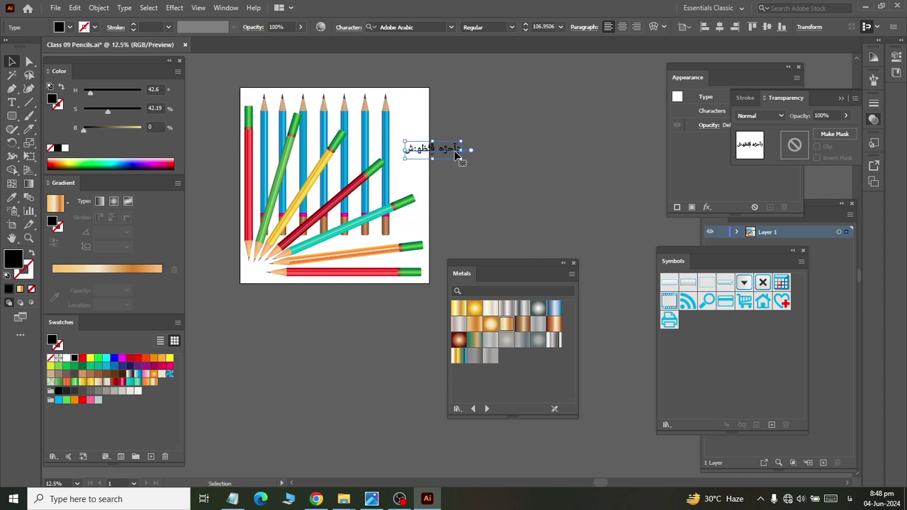
Step: Switch the keyboard to English and change the text to 'DAHRI PENCILS'
double_click(454, 150)
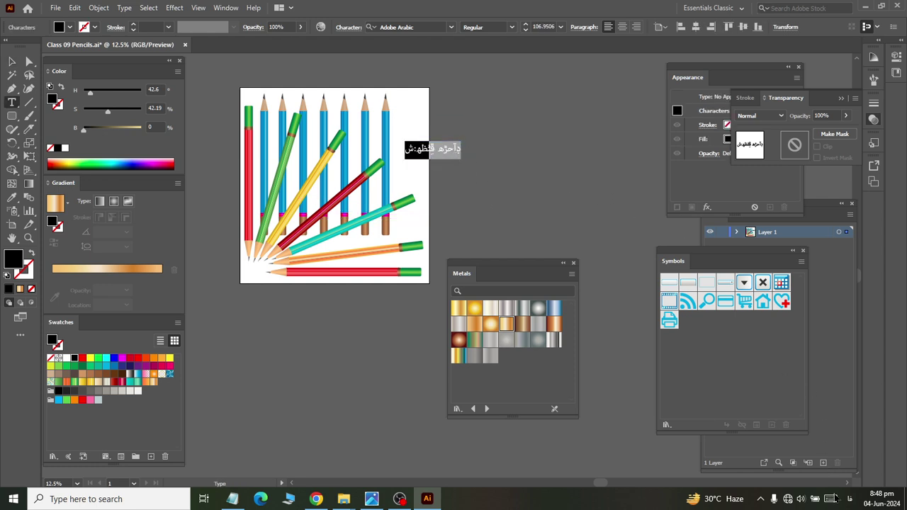
click(849, 499)
click(741, 301)
text(d)
key(BackSpace)
key(BackSpace)
text(DAHRI PENCILS)
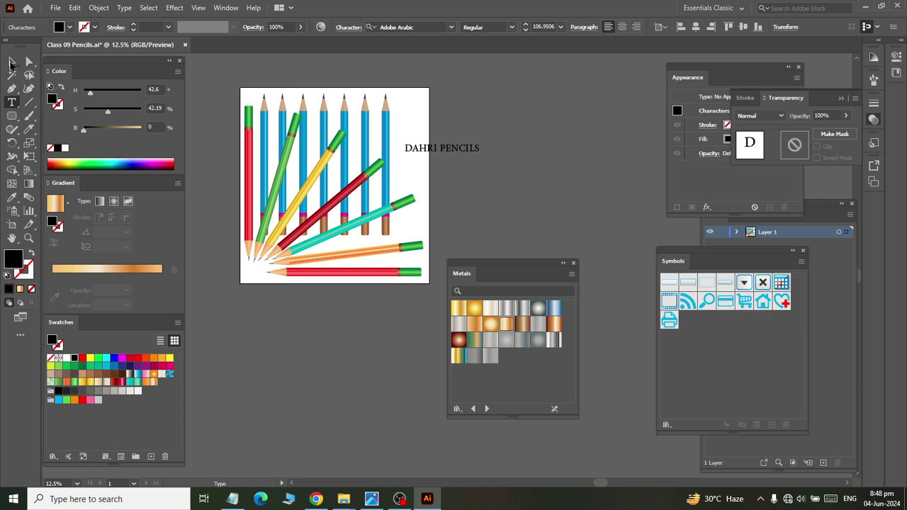
click(12, 62)
scroll(486, 158, right, 2)
scroll(486, 157, right, 2)
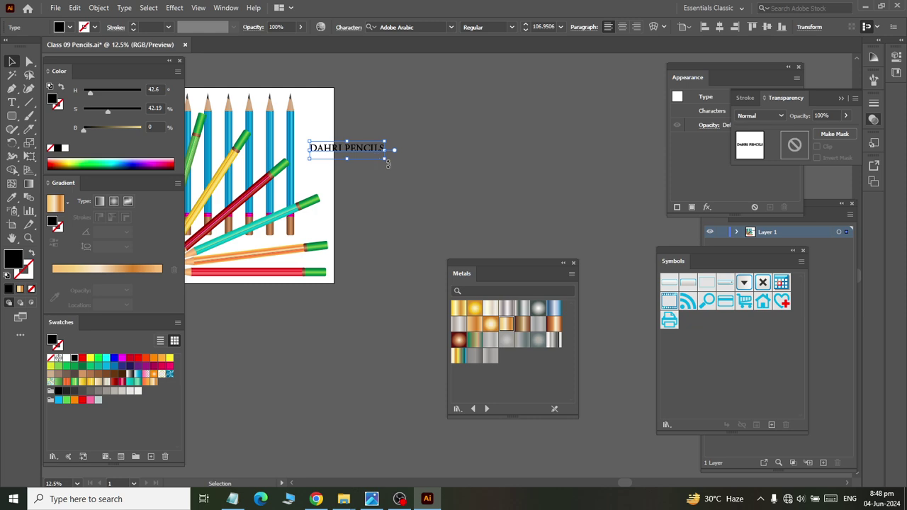
Step: Rotate DAHRI PENCILS 90° to stand vertically and place a copy just to its right
drag(395, 148, 309, 161)
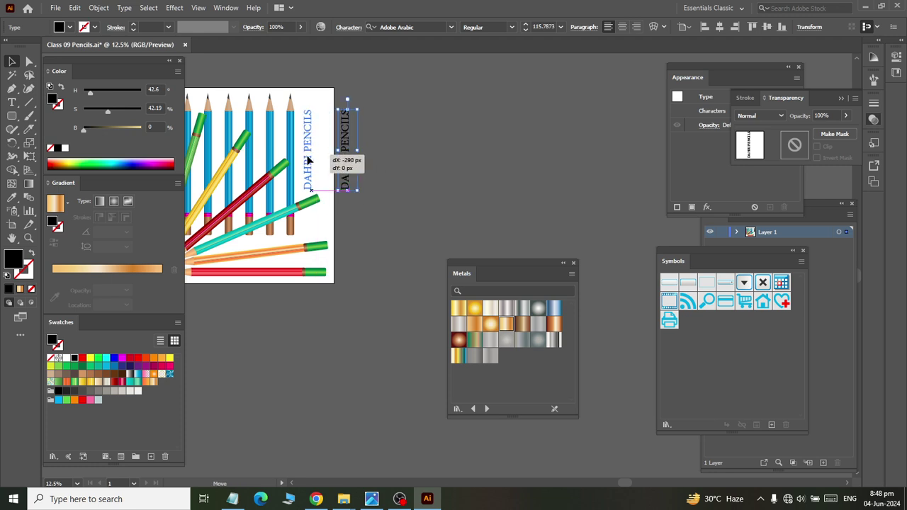
scroll(263, 93, up, 2)
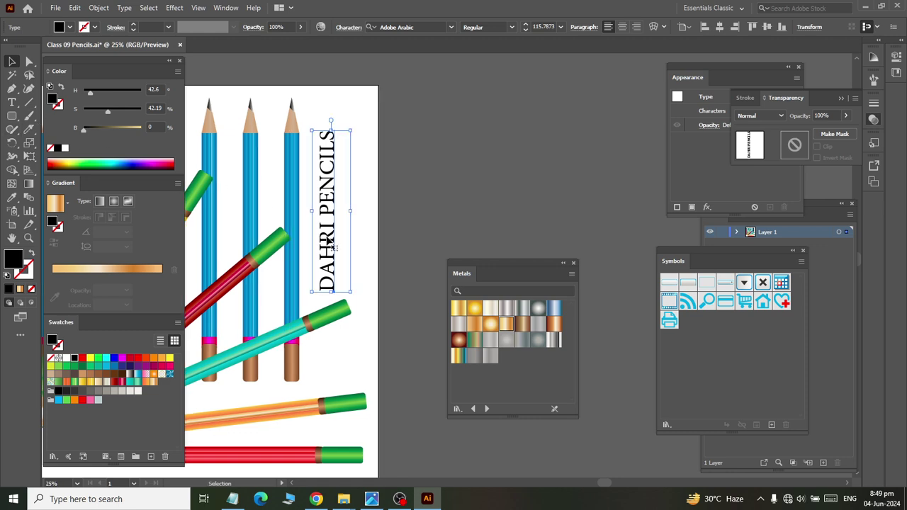
drag(330, 245, 356, 245)
Step: Retype the copied line as 'No. 1 Quality' and move it up beside DAHRI PENCILS
key(t)
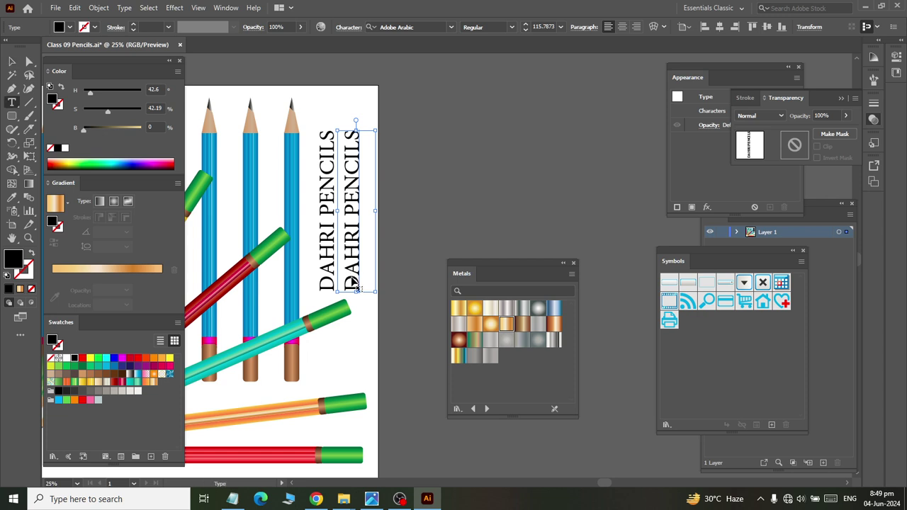
triple_click(353, 283)
text(no)
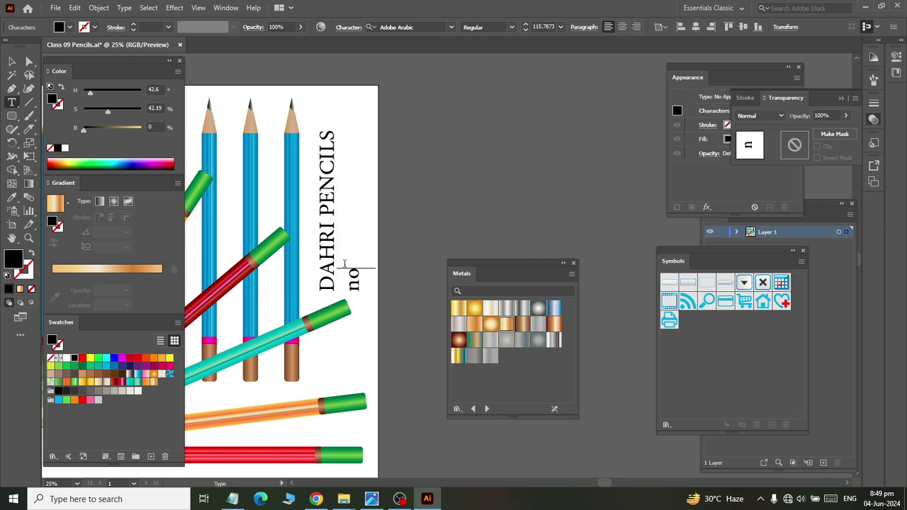
key(BackSpace)
key(BackSpace)
text(NO1. QU)
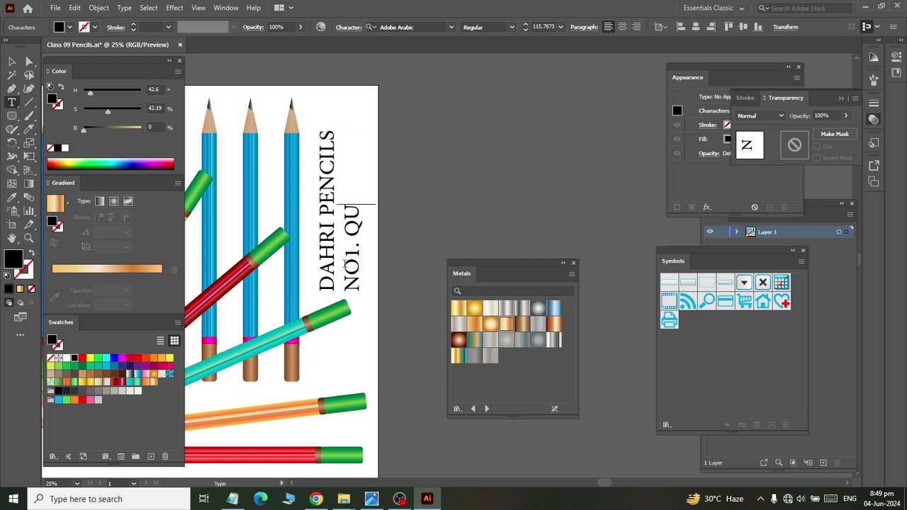
key(BackSpace)
key(BackSpace)
text(q)
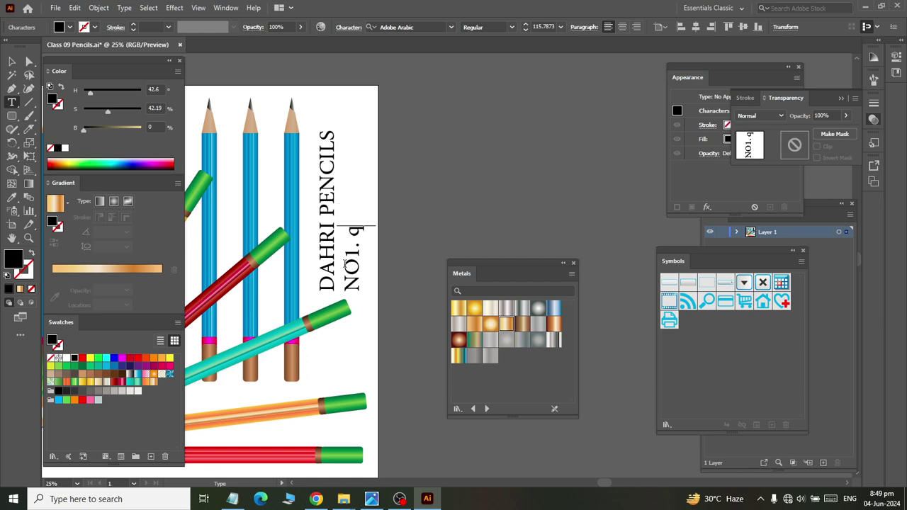
key(BackSpace)
text(Qu)
key(BackSpace)
key(BackSpace)
key(BackSpace)
key(BackSpace)
key(BackSpace)
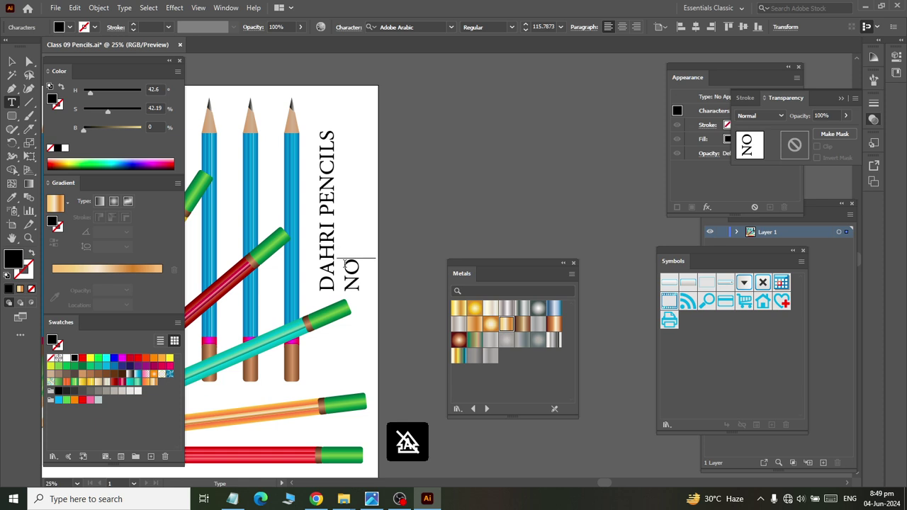
key(BackSpace)
key(BackSpace)
text(No.)
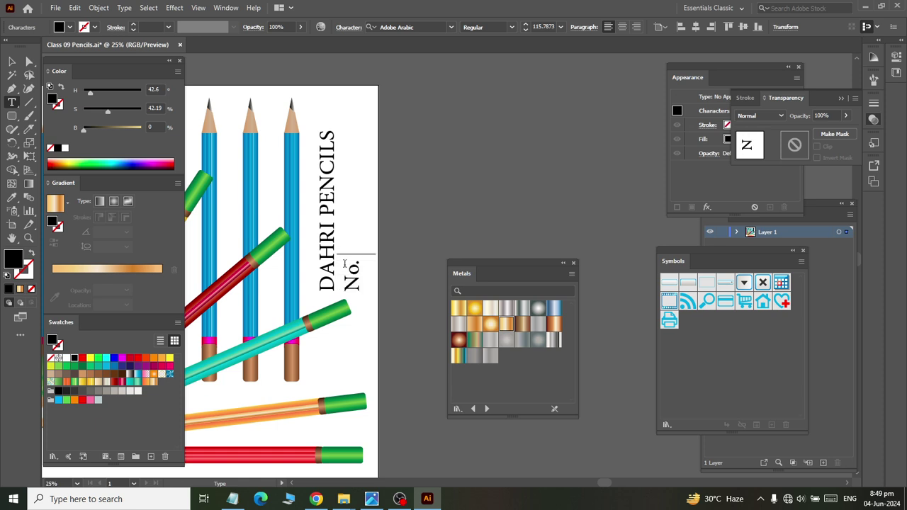
text( 1 Q)
key(BackSpace)
text(ual)
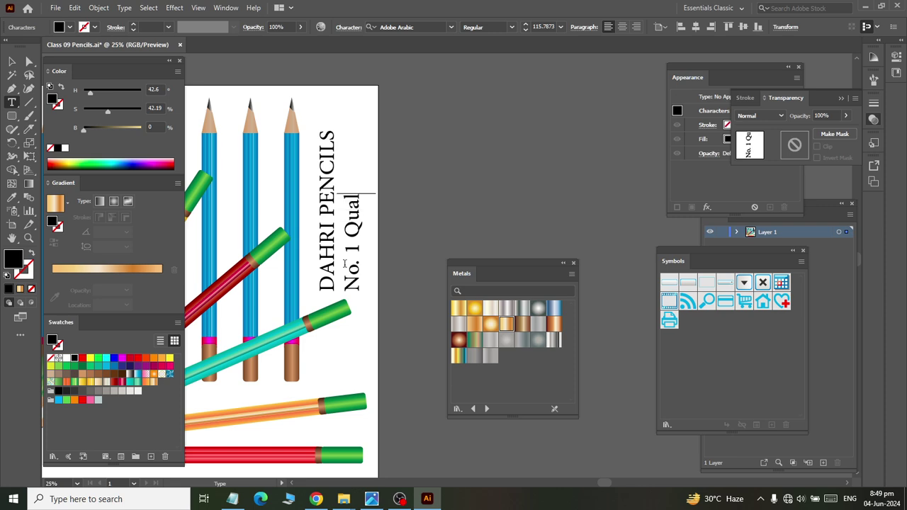
text(ity)
click(11, 62)
drag(352, 252, 352, 212)
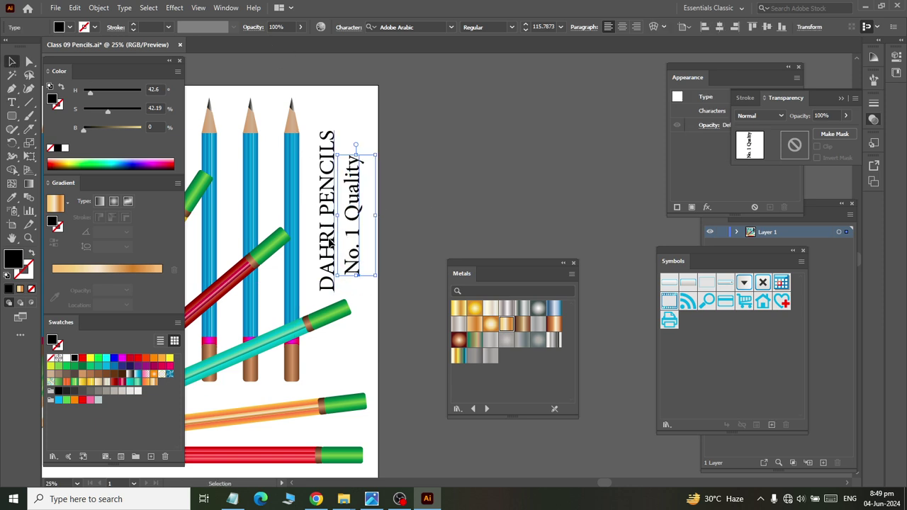
Step: Set the DAHRI PENCILS heading to the Bold font style
click(334, 240)
click(510, 27)
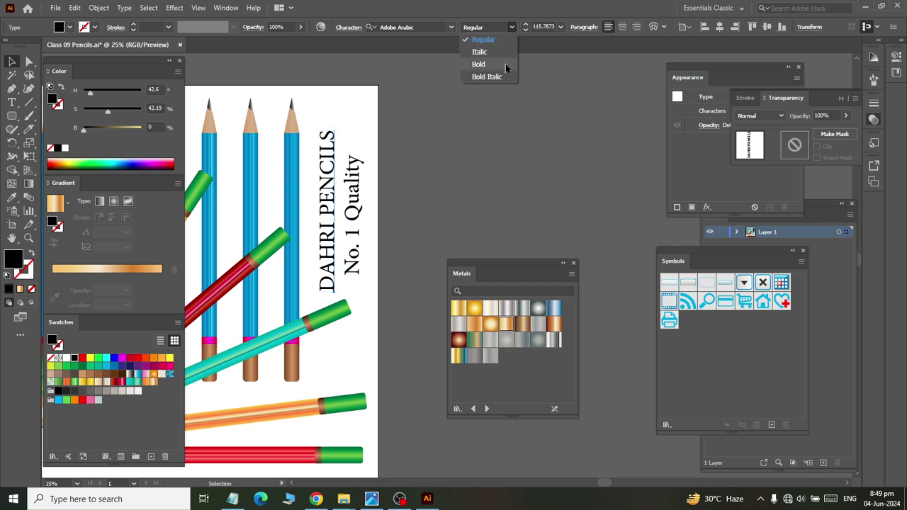
click(503, 63)
click(403, 196)
Step: Set No. 1 Quality in Dutch 801 Extra Bold BT and shrink it to about 79.6 pt
click(352, 216)
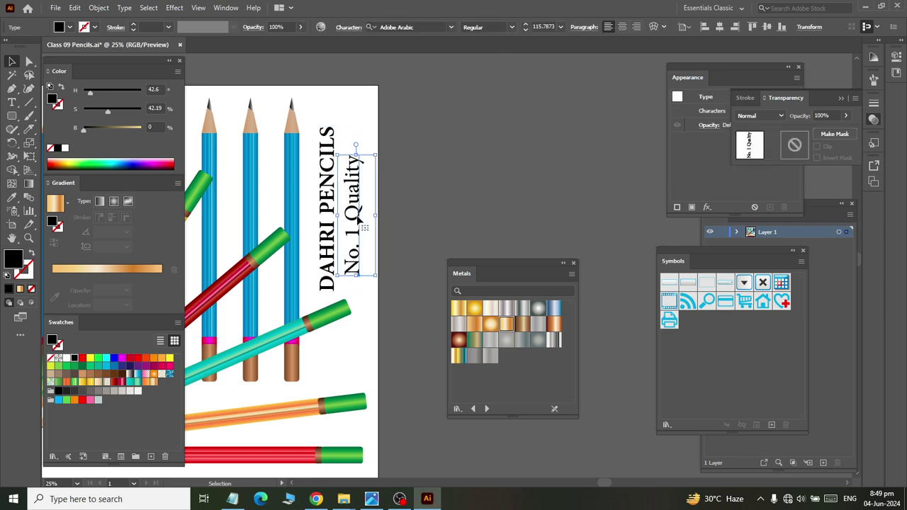
click(452, 28)
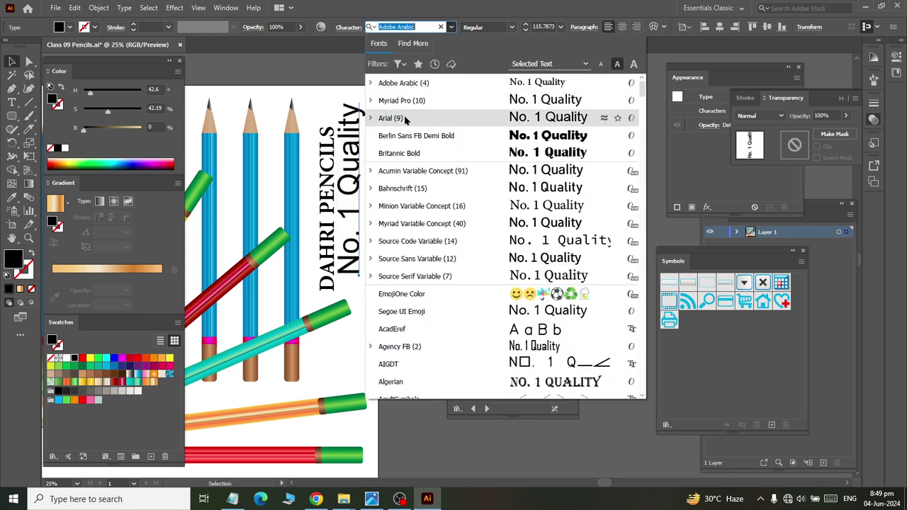
scroll(439, 241, down, 5)
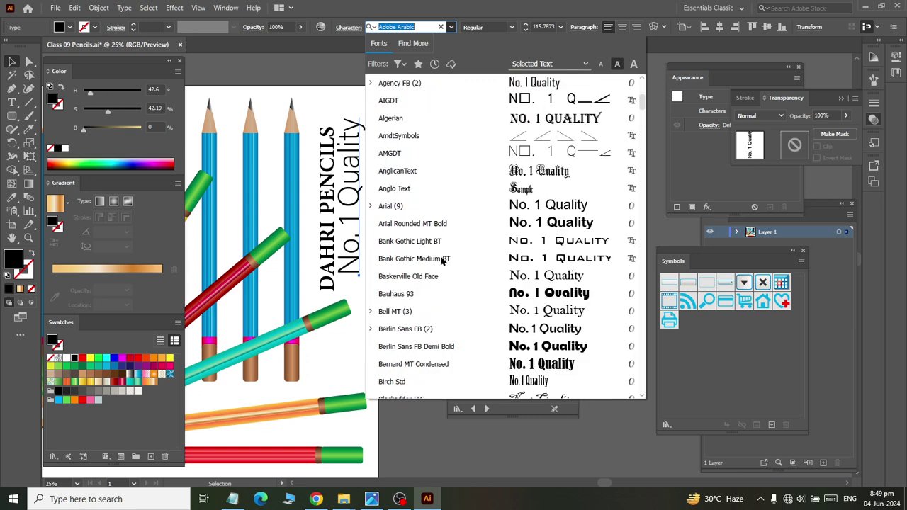
scroll(426, 300, down, 6)
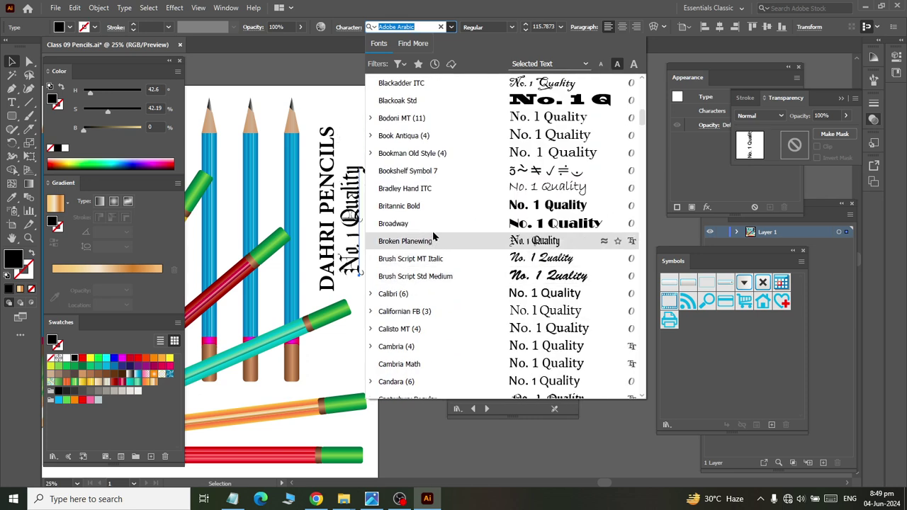
scroll(431, 304, down, 3)
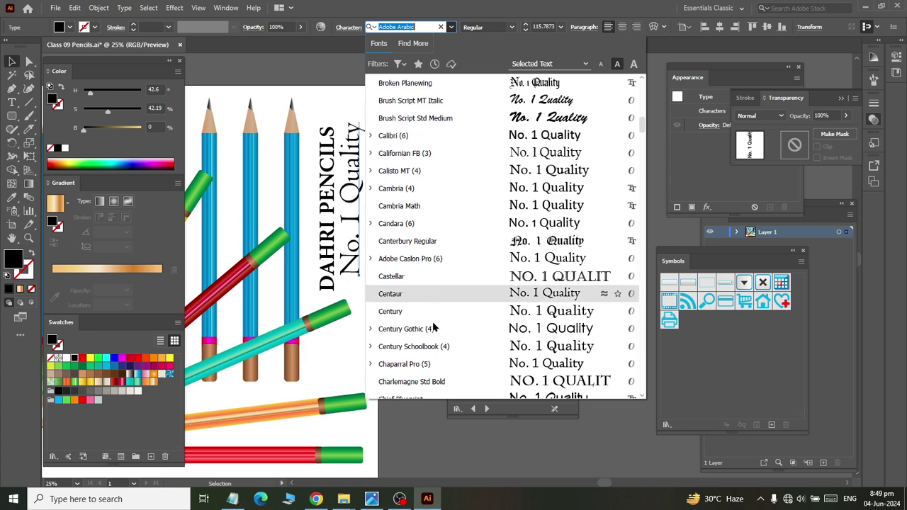
scroll(432, 325, down, 8)
click(438, 328)
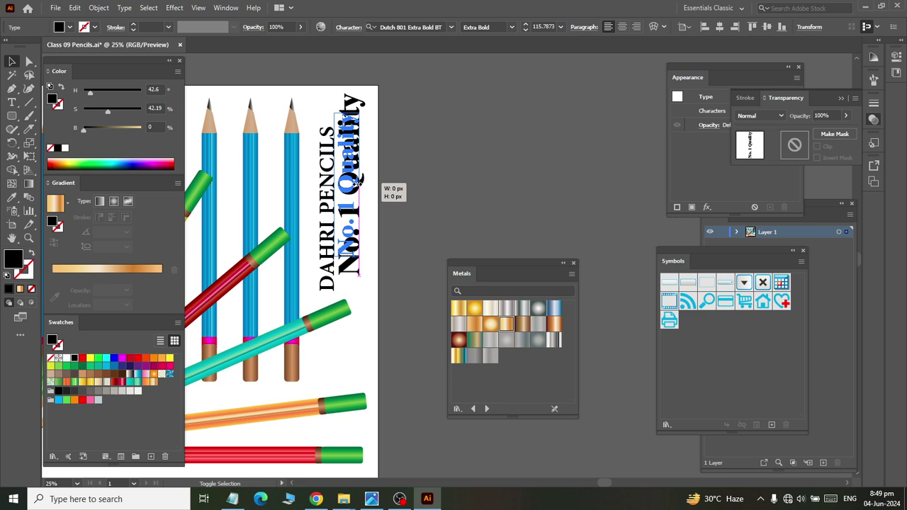
mouse_move(365, 184)
mouse_down()
mouse_move(356, 184)
mouse_move(382, 215)
mouse_up()
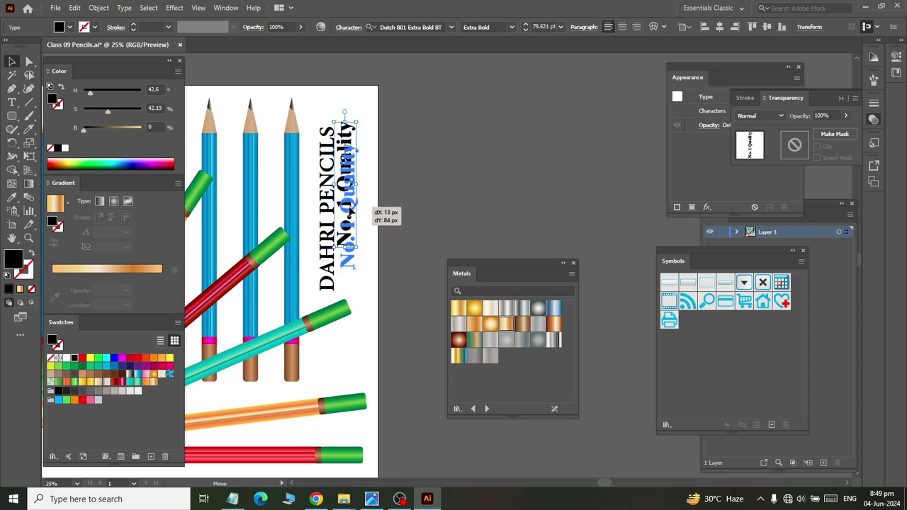
Step: Deselect, move the Metals swatches off the artwork, and bring the whole artboard into view
click(392, 211)
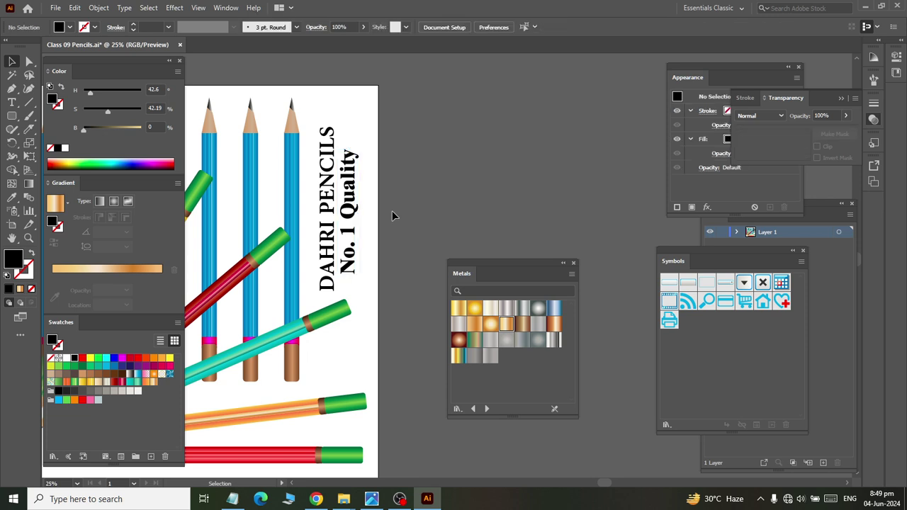
scroll(392, 210, down, 1)
scroll(392, 210, down, 1)
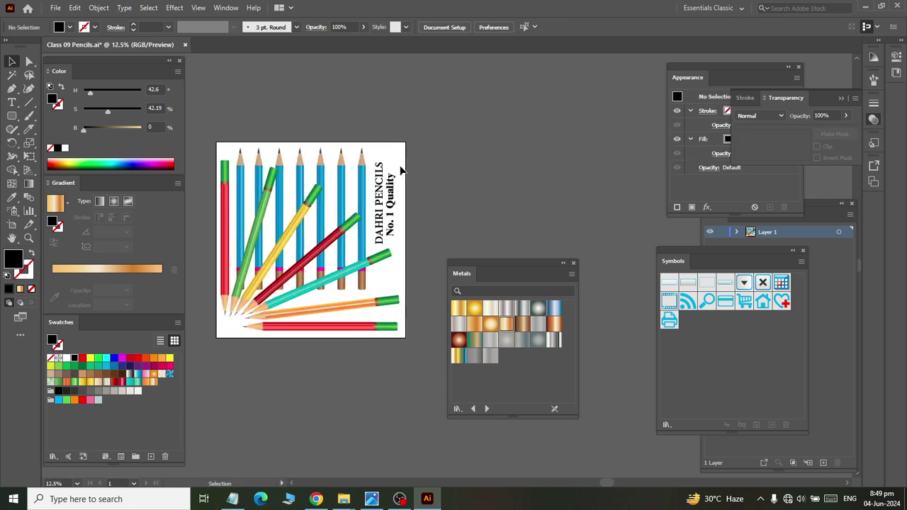
scroll(432, 170, left, 1)
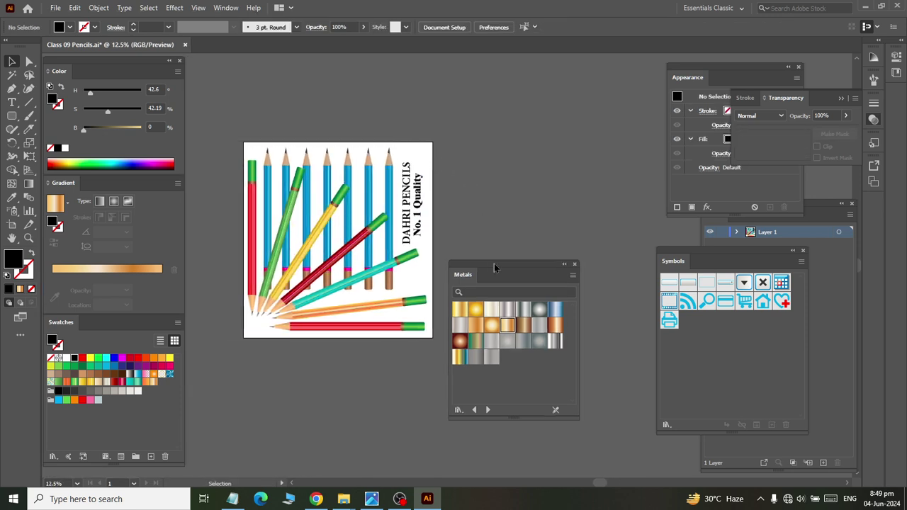
drag(494, 263, 554, 298)
scroll(494, 254, up, 1)
scroll(494, 253, left, 2)
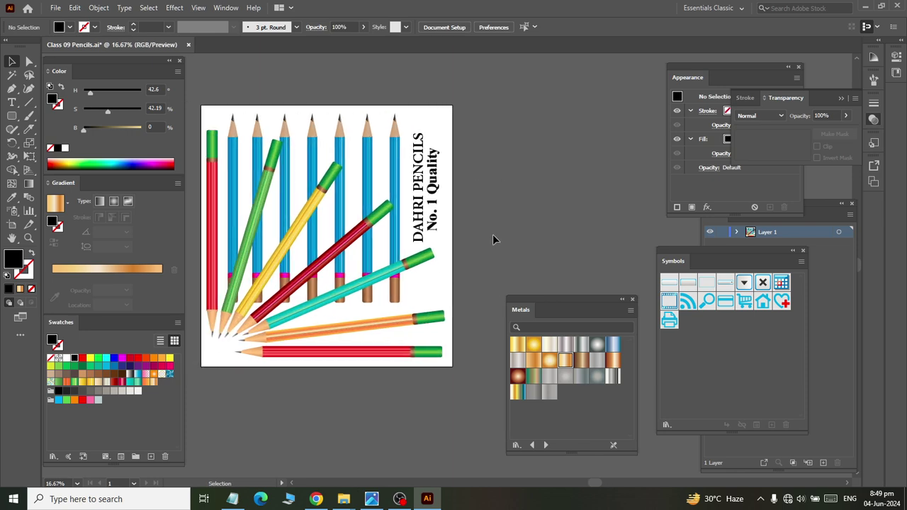
scroll(524, 192, down, 1)
scroll(523, 190, left, 1)
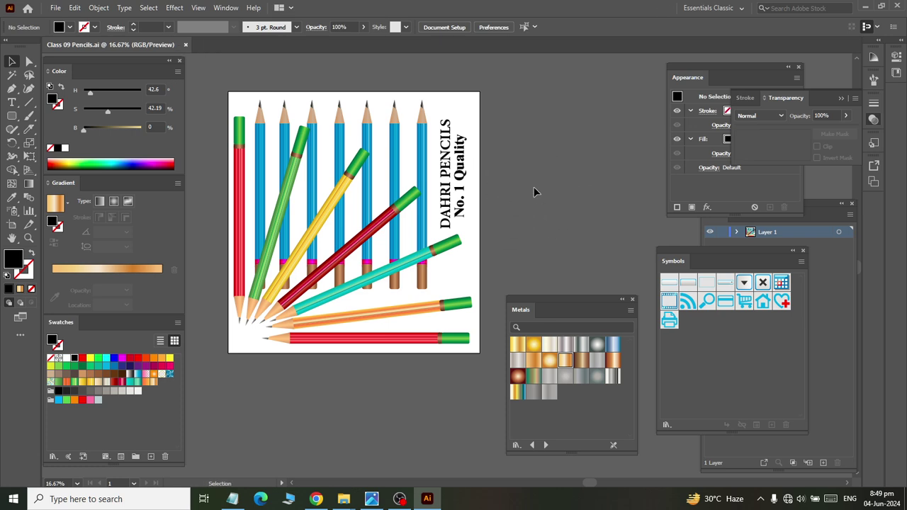
Step: Snip a screenshot of the artboard, then go to WhatsApp Web's chat search in Chrome
key(super+shift+s)
drag(220, 82, 489, 369)
key(alt+Tab)
key(alt+Tab)
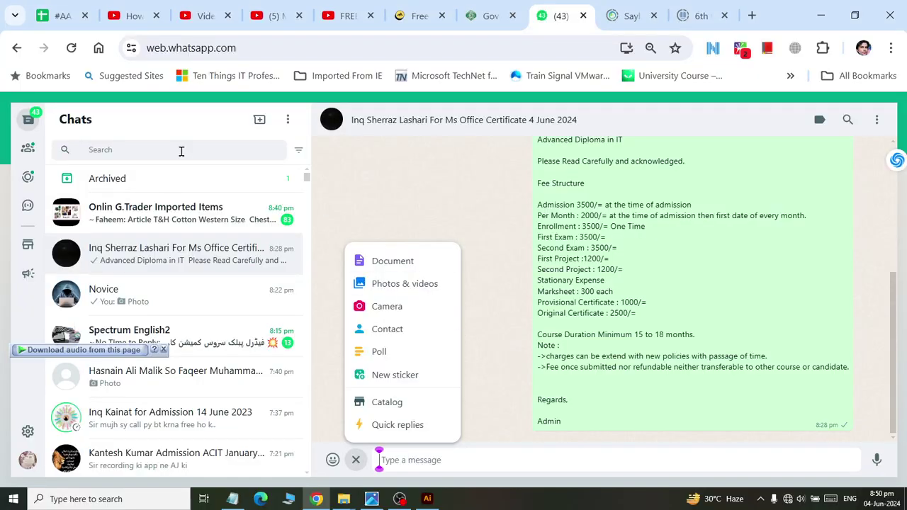
click(179, 150)
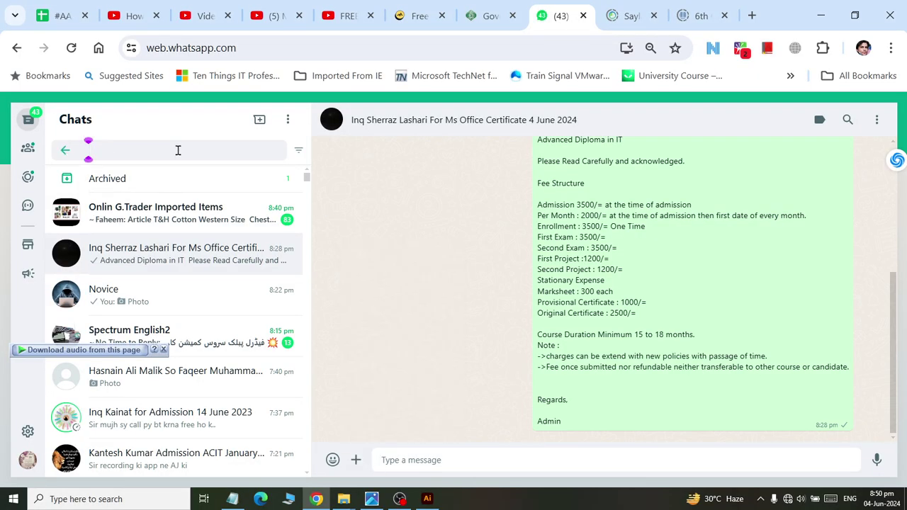